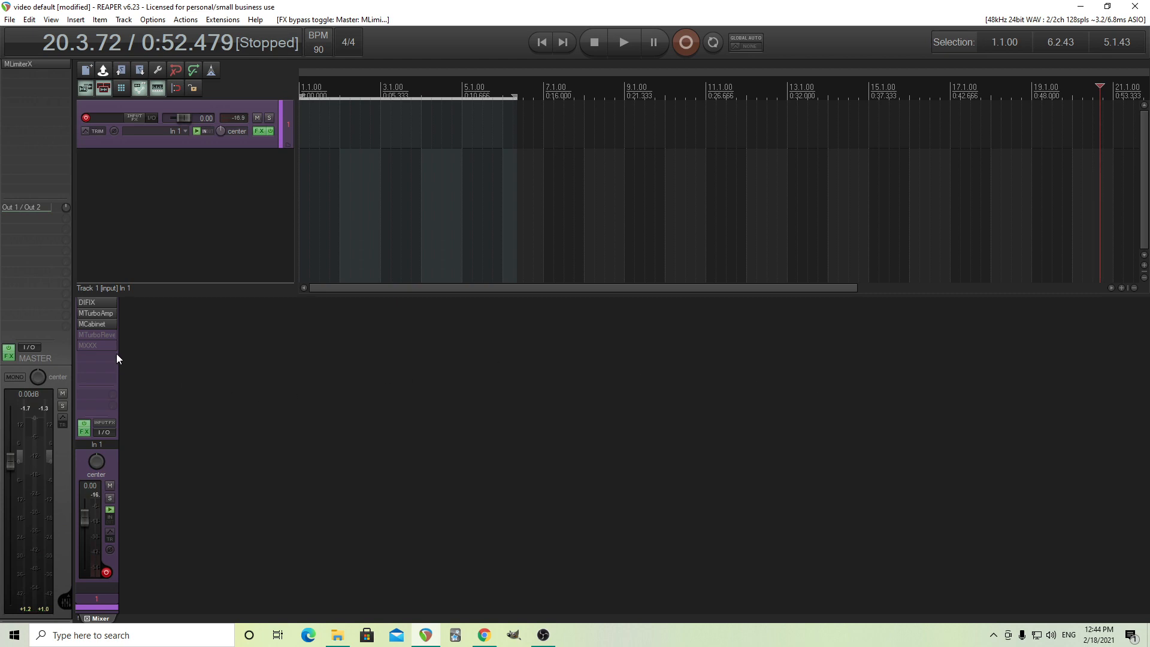
Check the MTurboAmp plugin on Track 1, and activate the bypassed MTurboReverb with its window open.
click(96, 313)
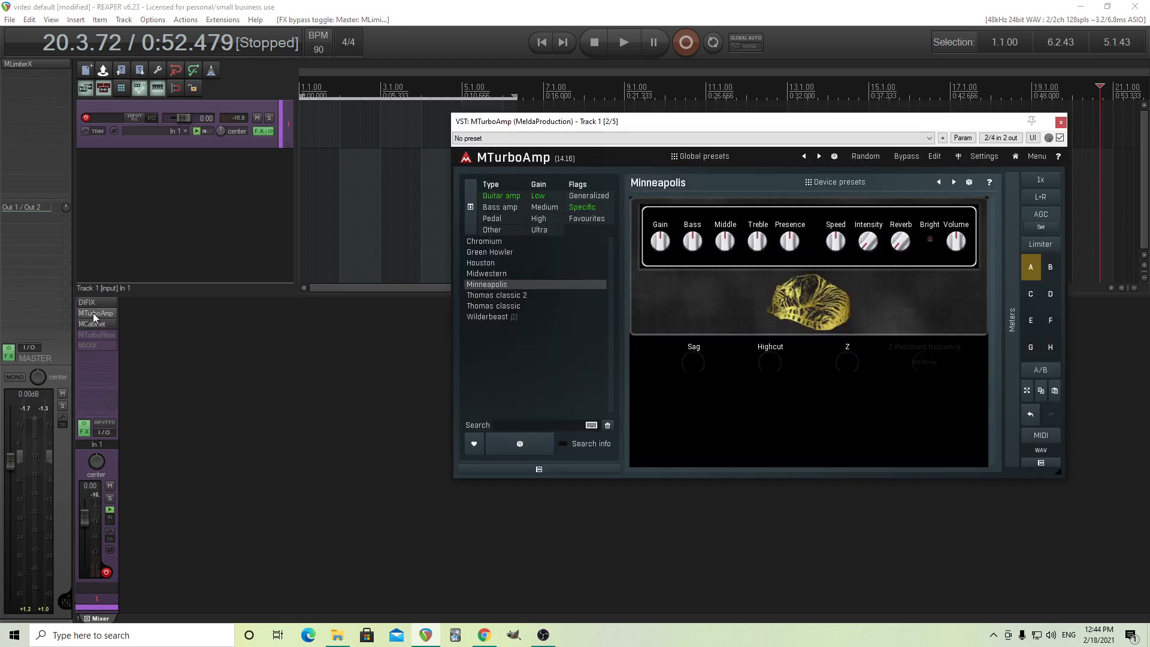
click(1066, 116)
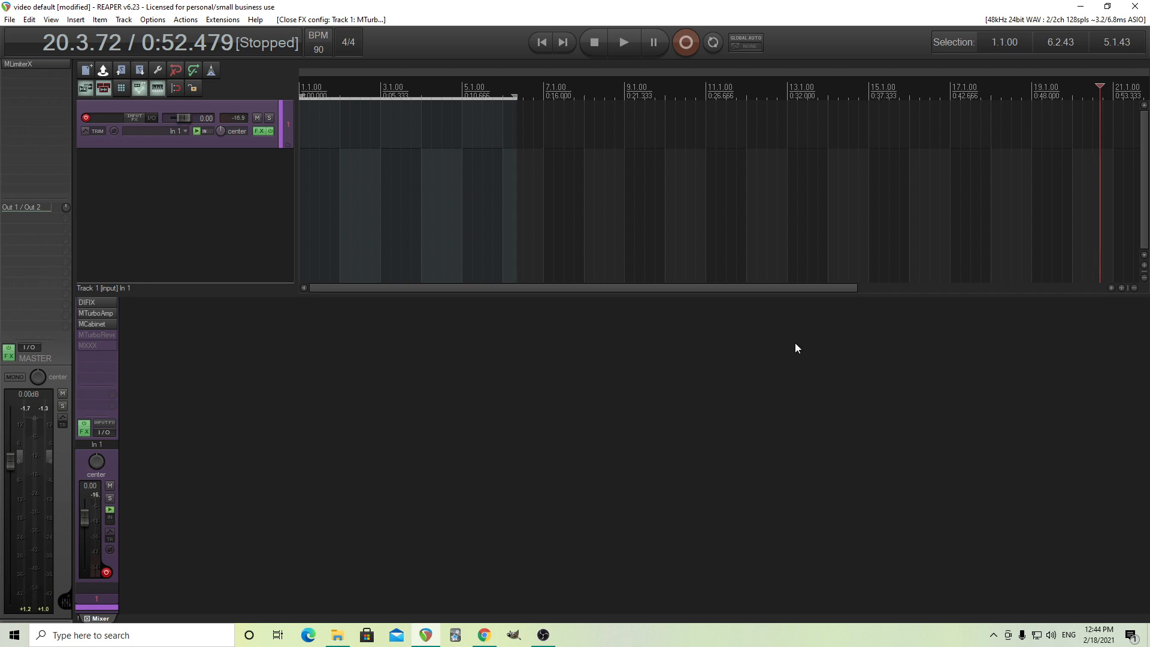
middle_click(96, 337)
click(96, 336)
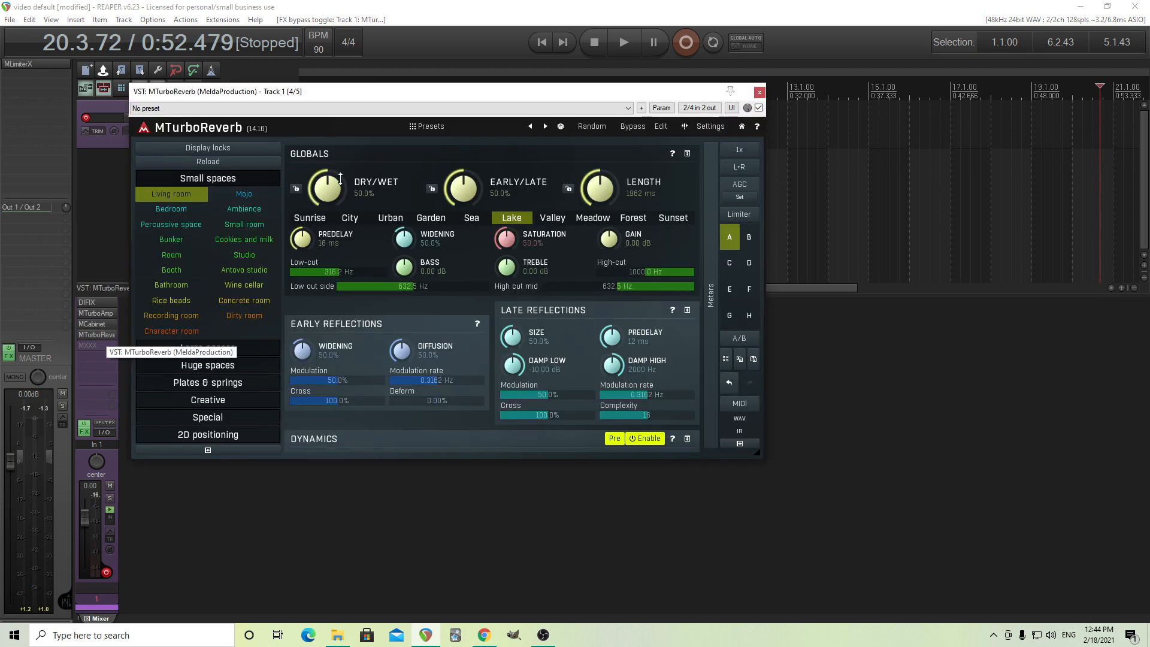
drag(420, 91, 574, 160)
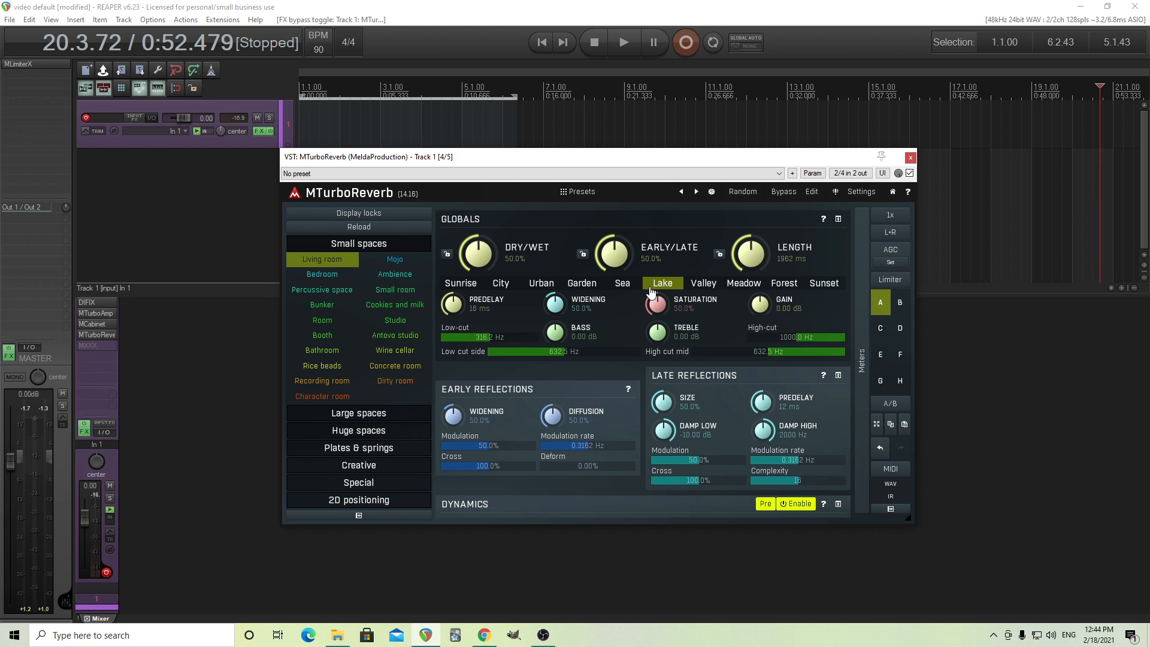
Load the Default preset from the Root folder of MTurboReverb's presets and close the preset browser.
click(599, 192)
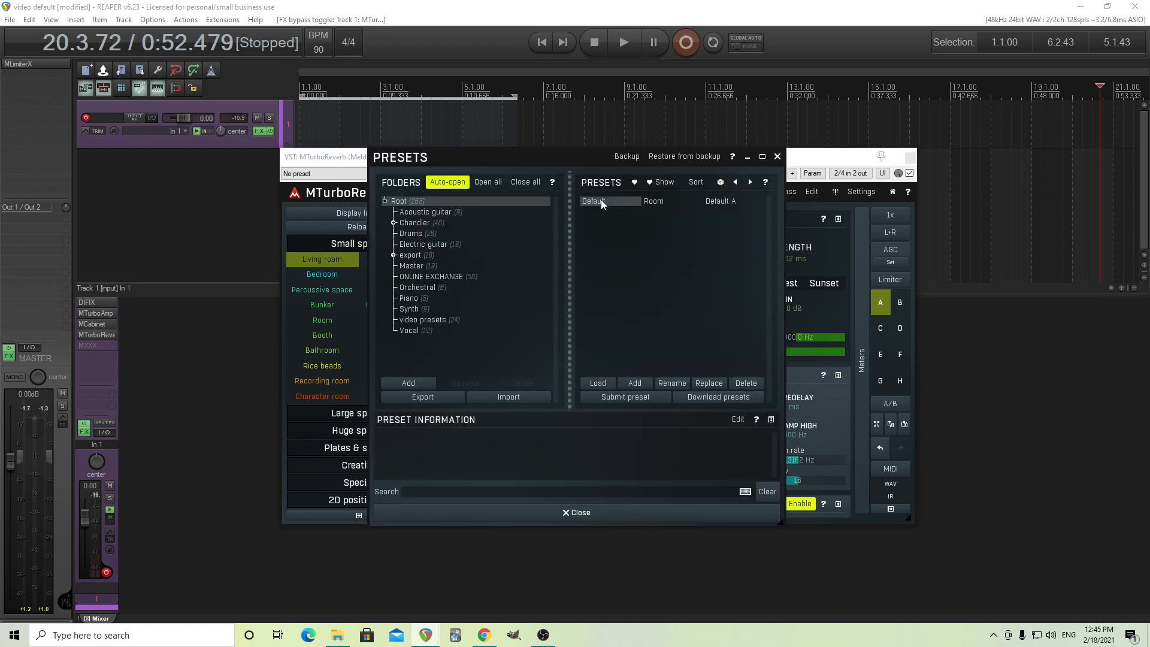
click(601, 199)
click(633, 509)
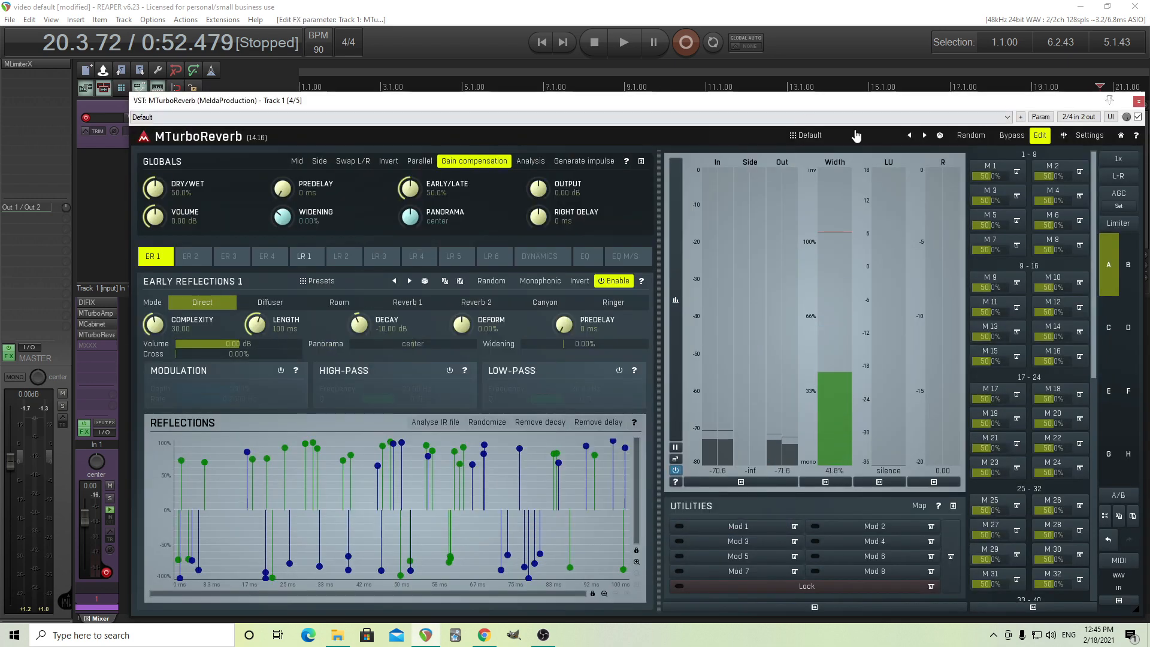
Disable Late Reflections 1 and set the global Early/Late balance to 0%, returning to the Early Reflections 1 settings.
click(304, 259)
click(619, 282)
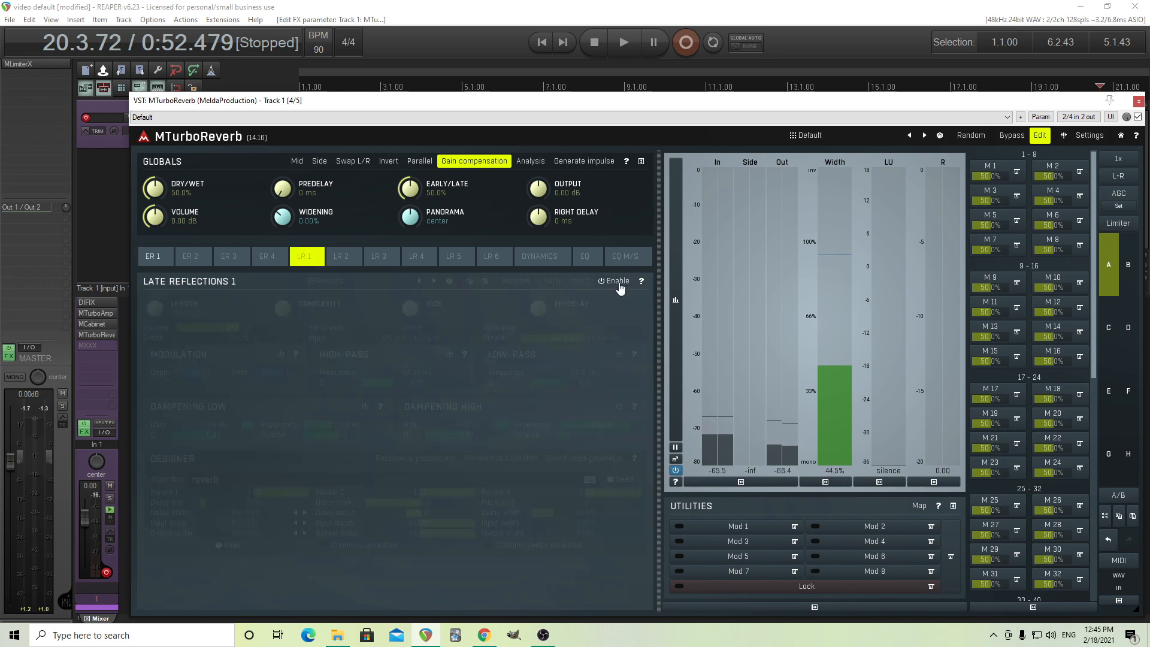
drag(430, 189, 429, 263)
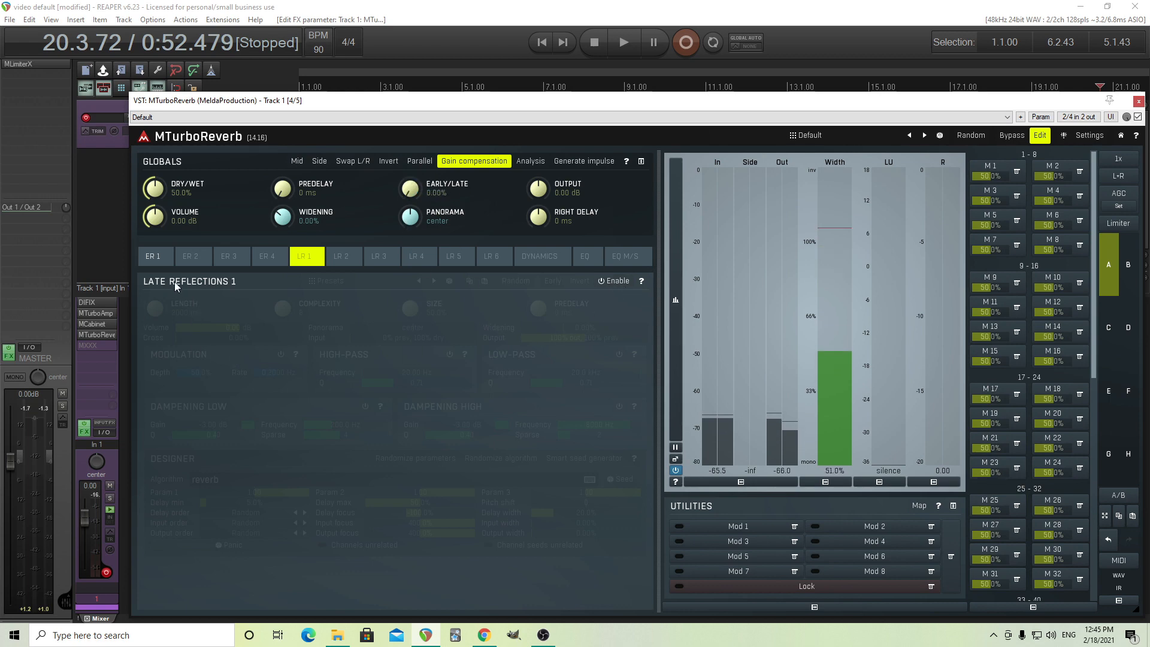
click(154, 257)
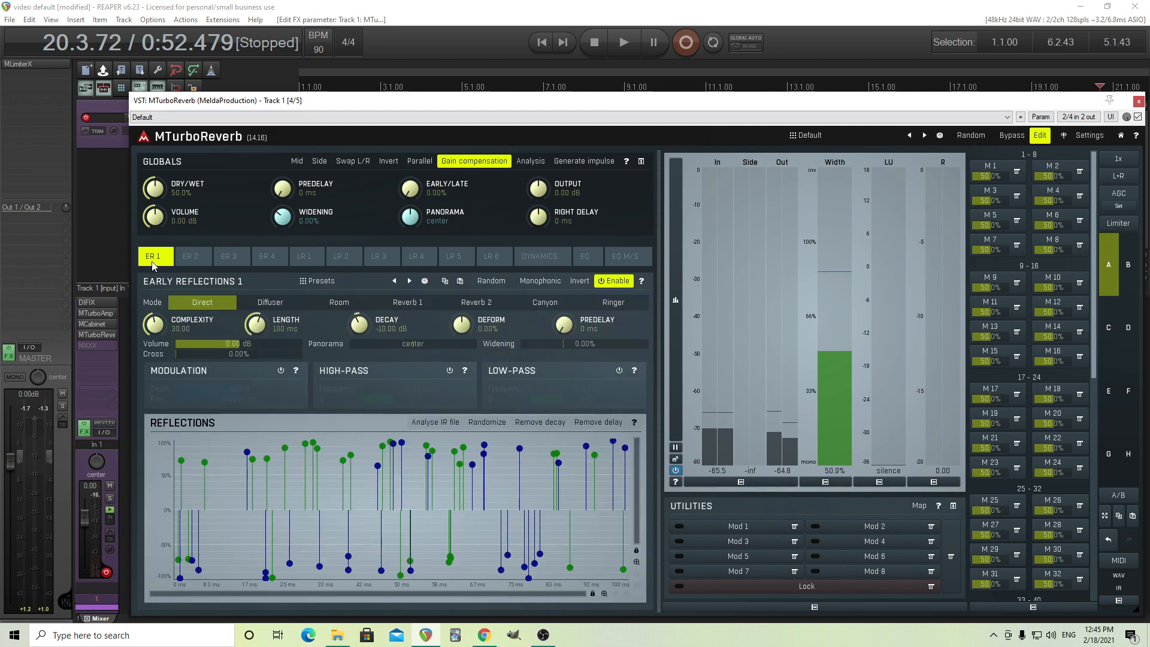
drag(390, 100, 333, 69)
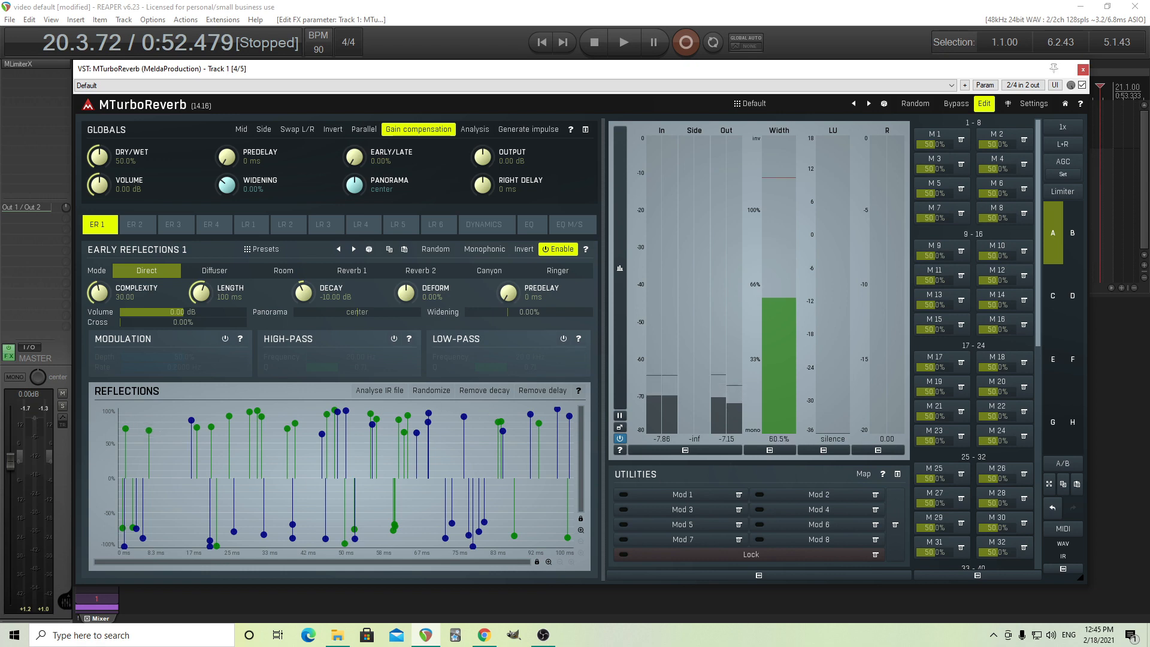
Move the earliest taps in the Early Reflections 1 graph to longer delay times.
drag(150, 430, 457, 430)
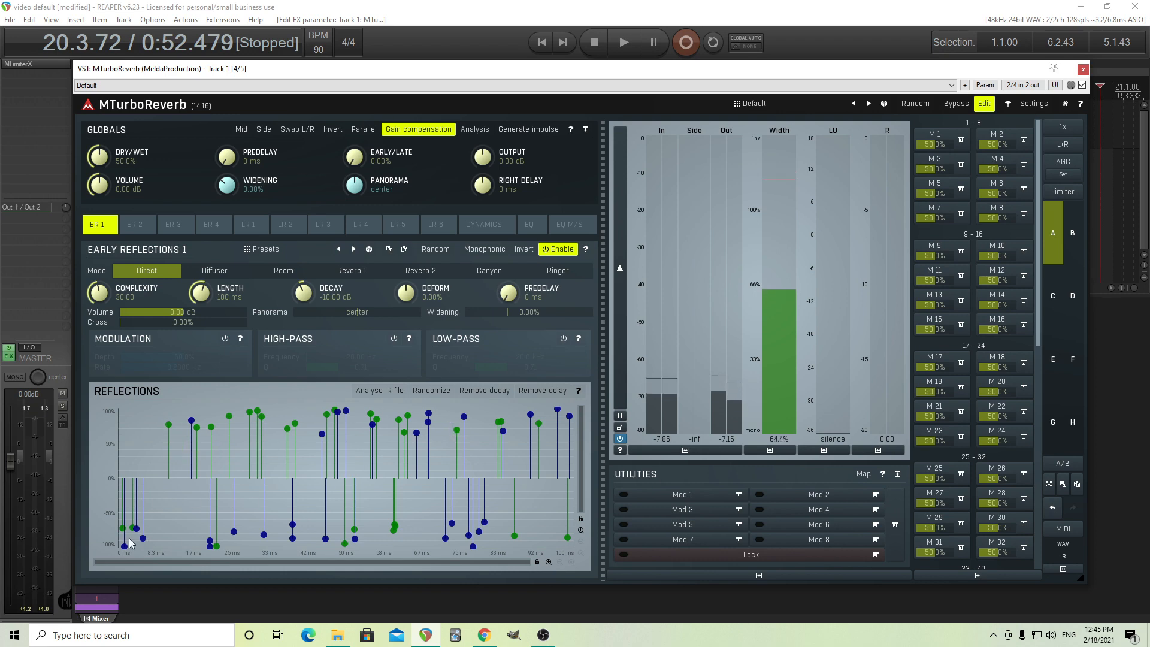
drag(142, 538, 490, 538)
drag(133, 527, 234, 521)
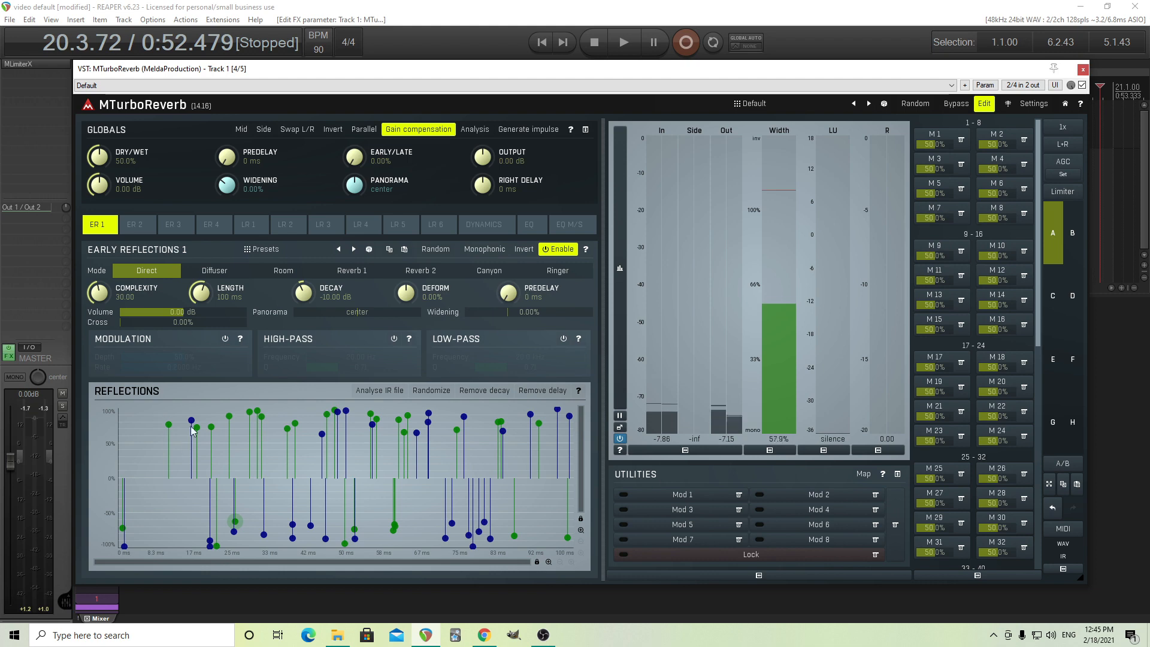
drag(124, 548, 299, 530)
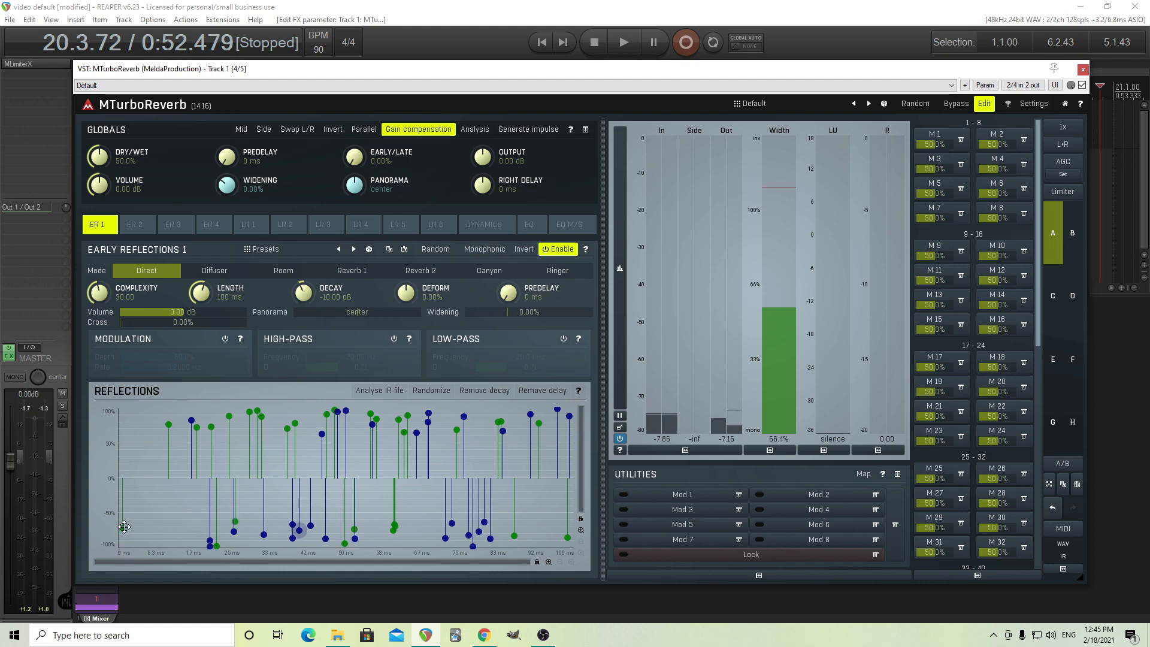
drag(124, 526, 321, 497)
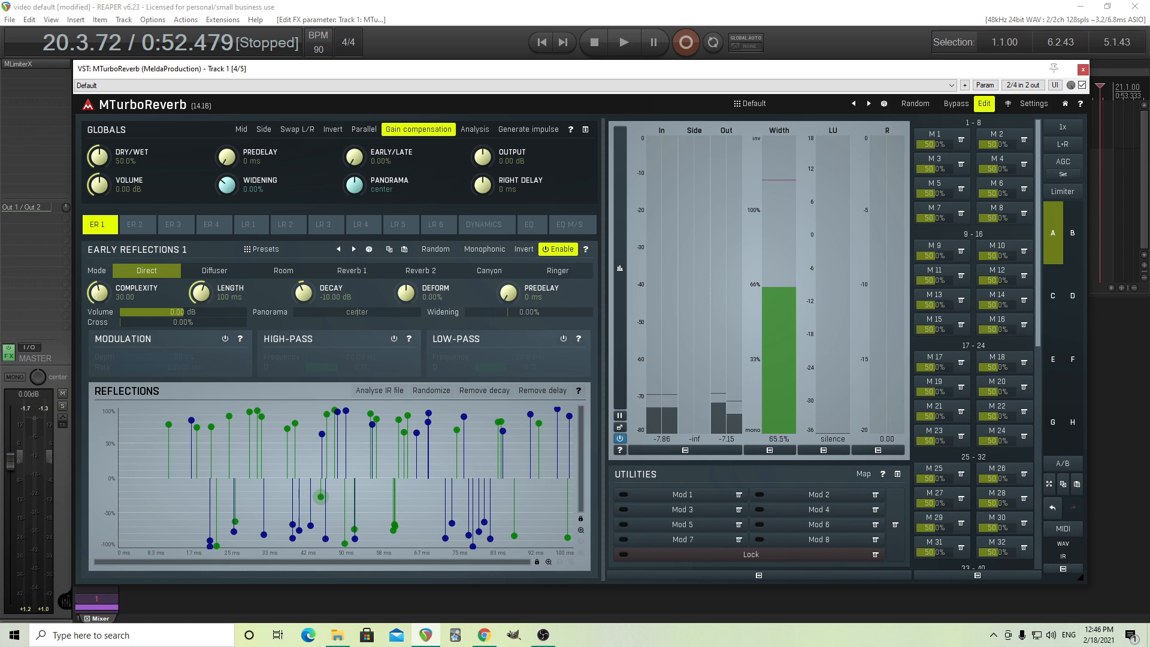
Lower the Early Reflections 1 complexity to 3.04 and reposition the remaining taps, placing one green tap at about 6.4 ms.
drag(99, 293, 99, 354)
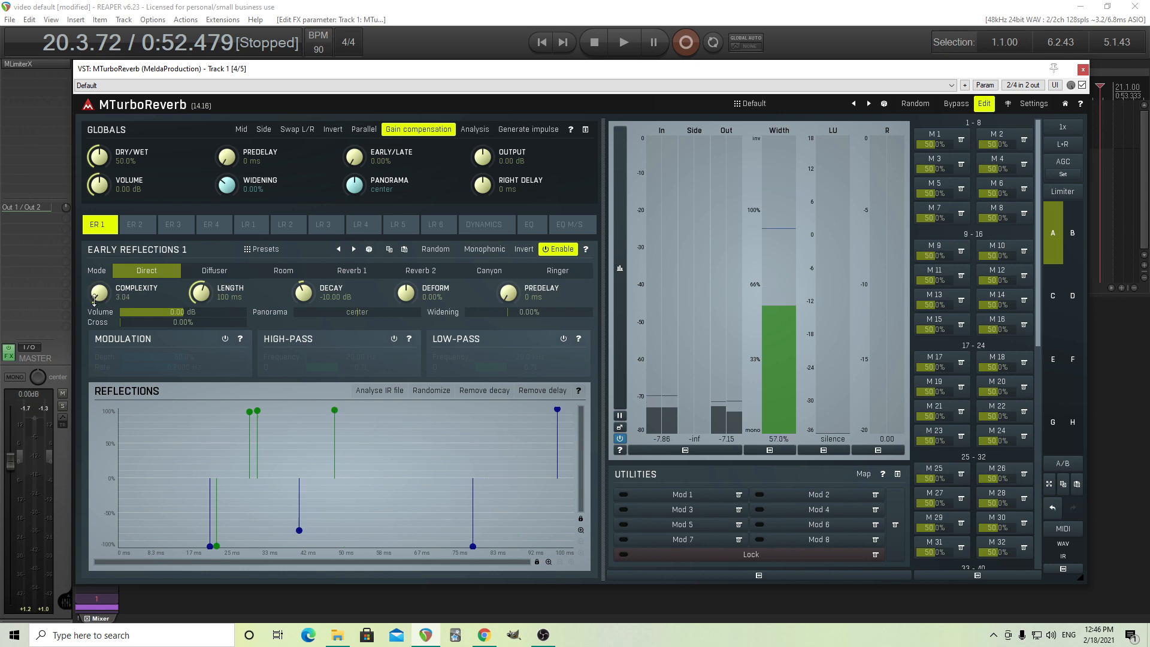
drag(249, 411, 147, 412)
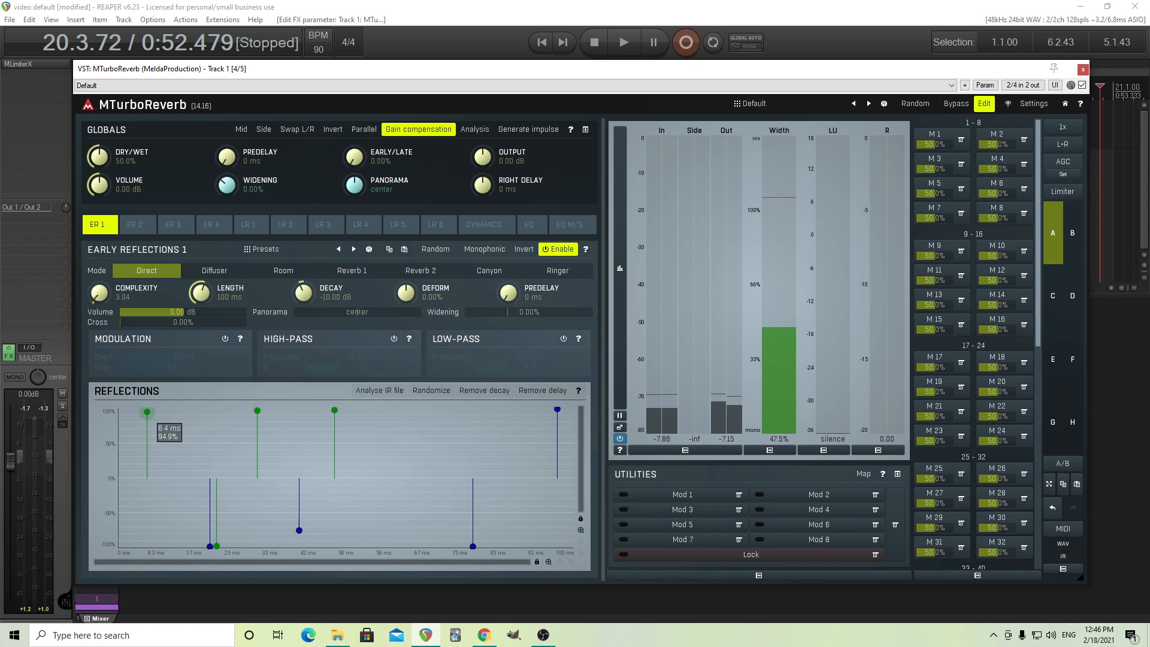
drag(216, 545, 481, 416)
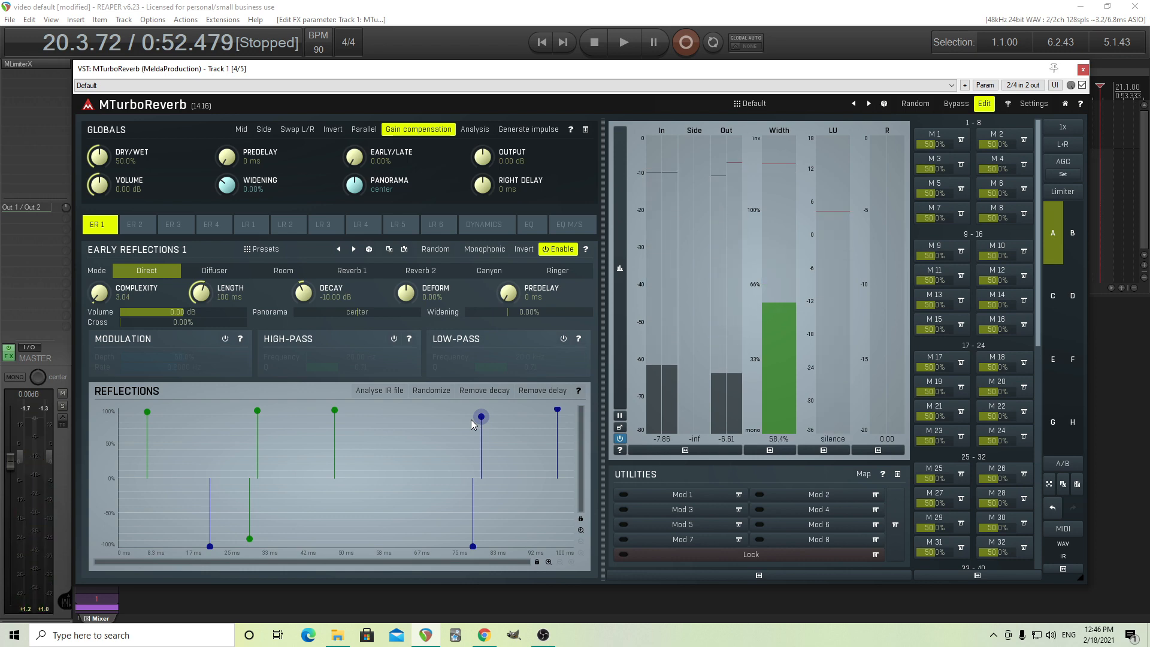
Reset the Early Reflections 1 complexity to 30.00 and randomize the reflection pattern four times.
double_click(105, 297)
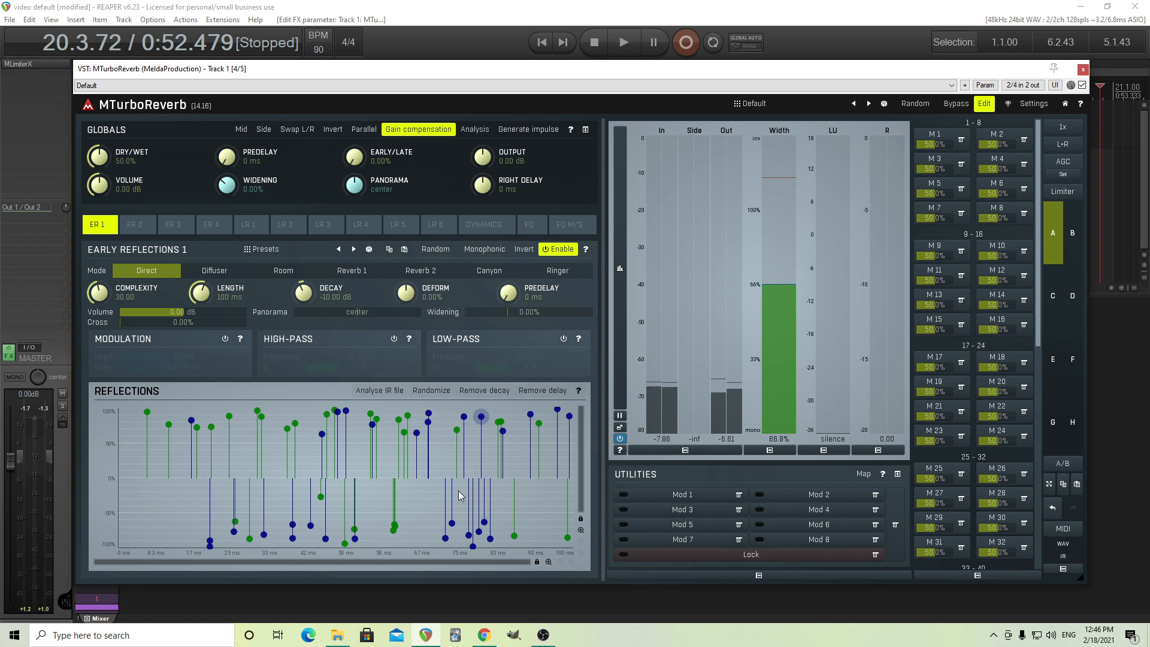
click(423, 391)
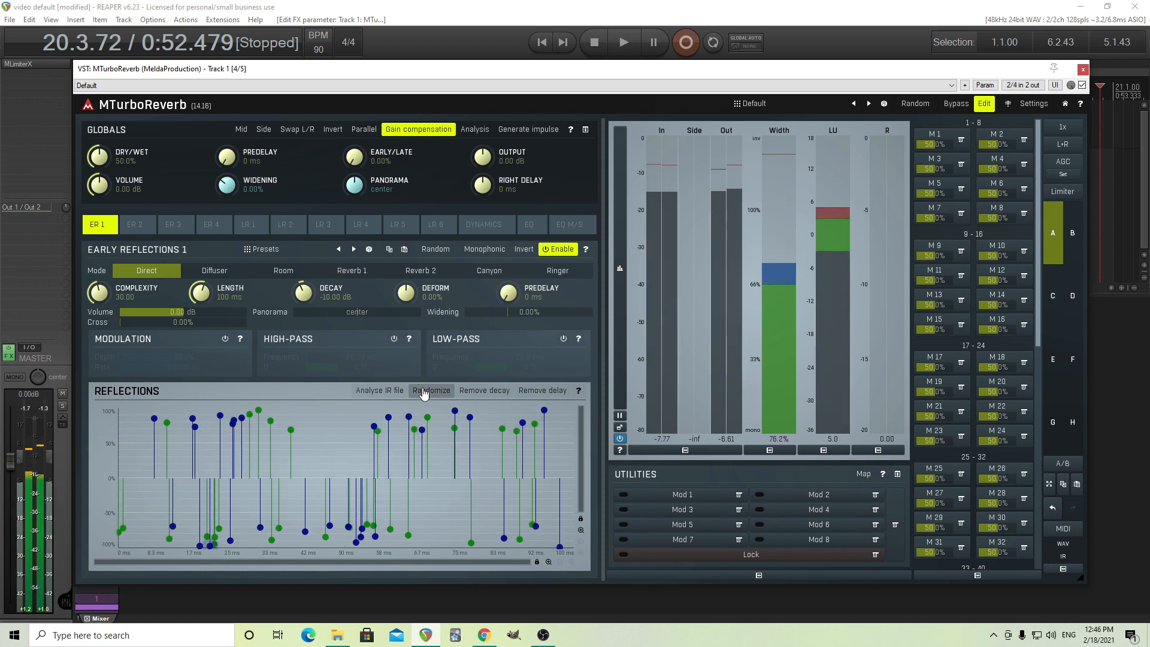
click(424, 391)
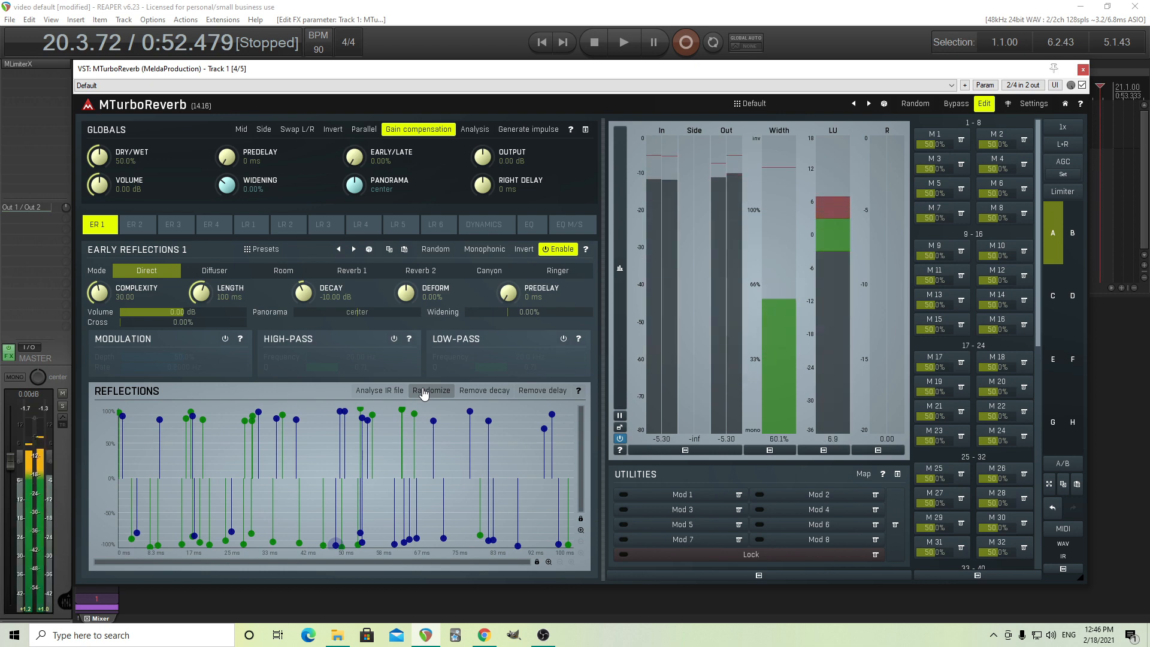
click(424, 391)
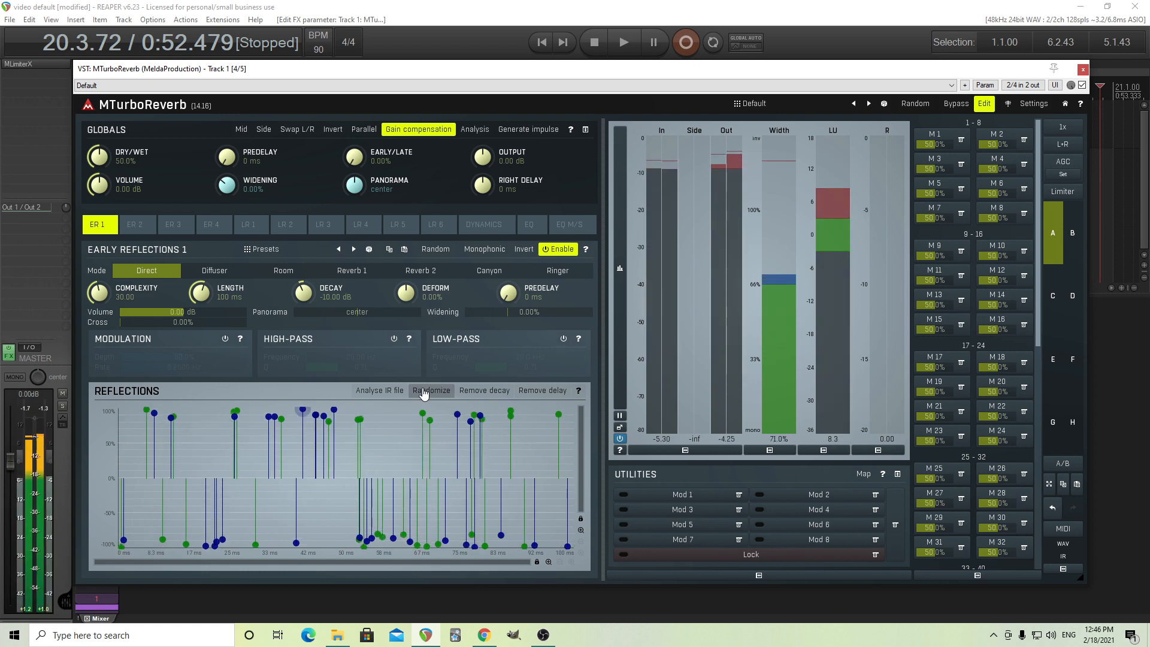
click(424, 391)
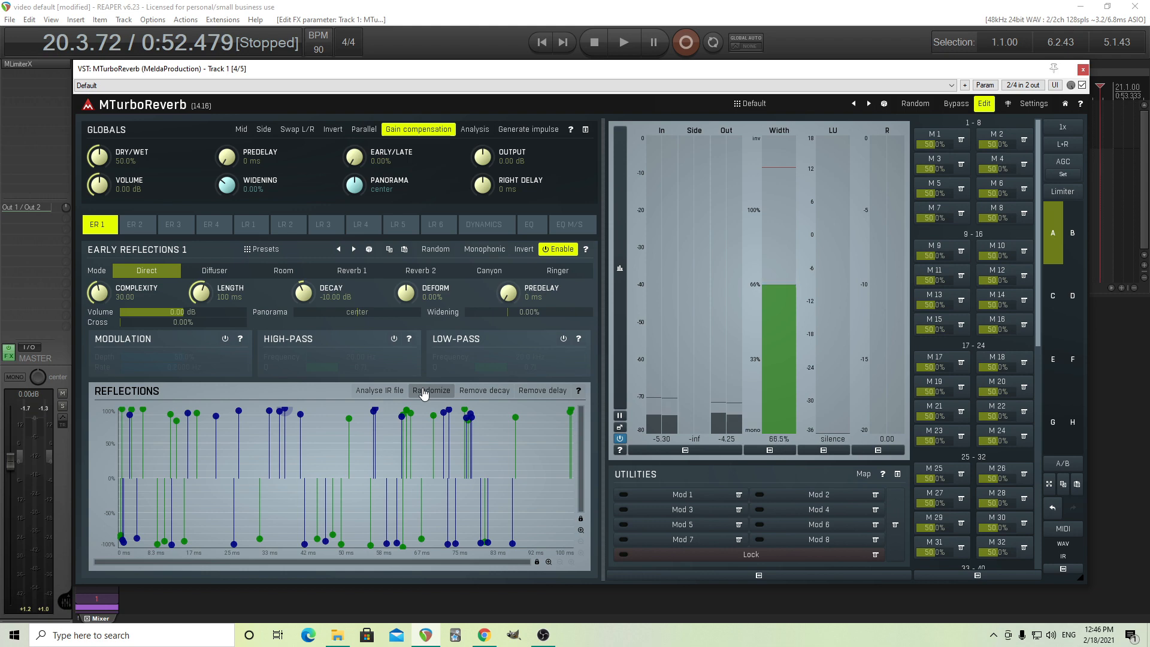
Audition the Large room 1, Dense room, Room 1 and Small room 1 presets from the Small folder for Early Reflections 1.
click(261, 249)
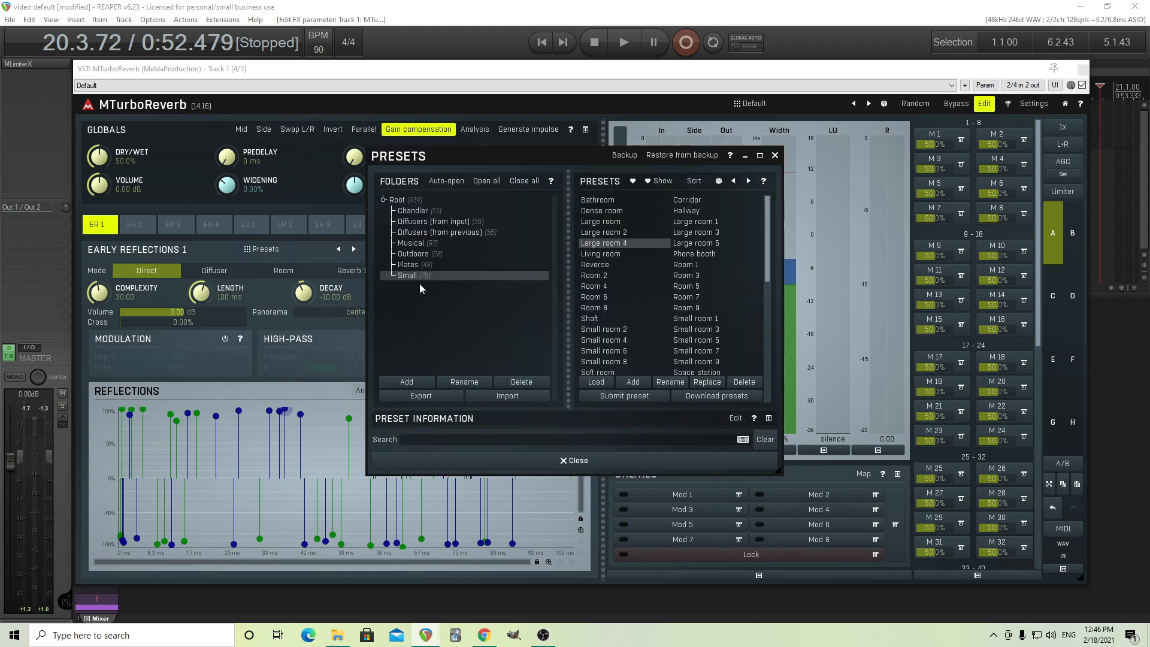
click(690, 224)
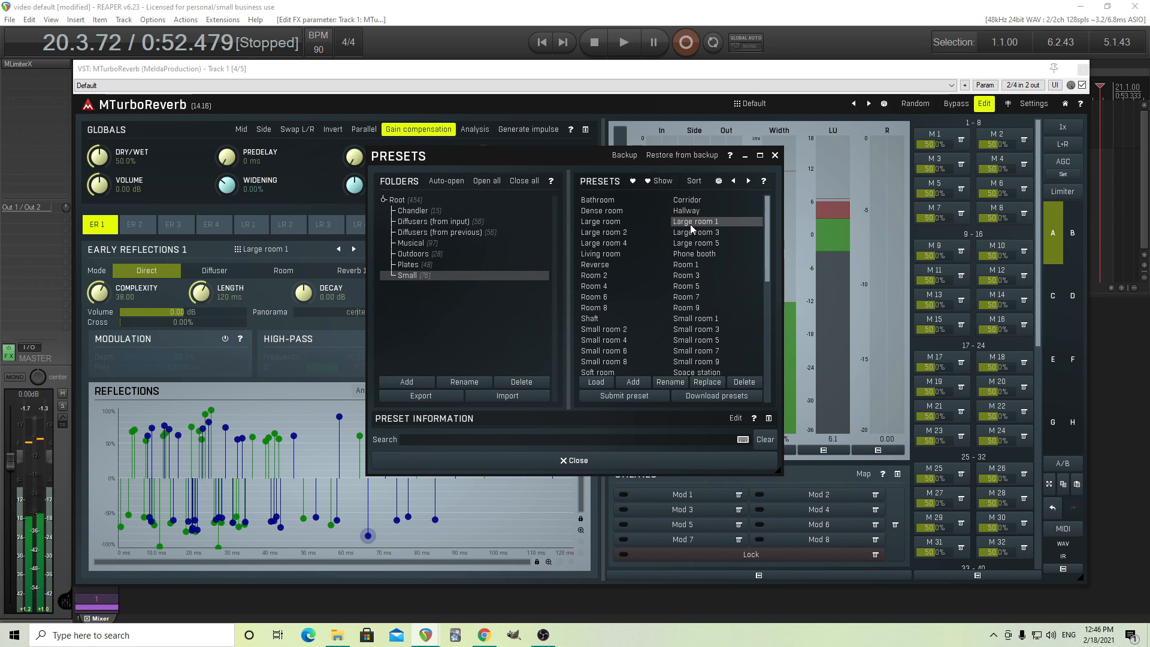
click(633, 210)
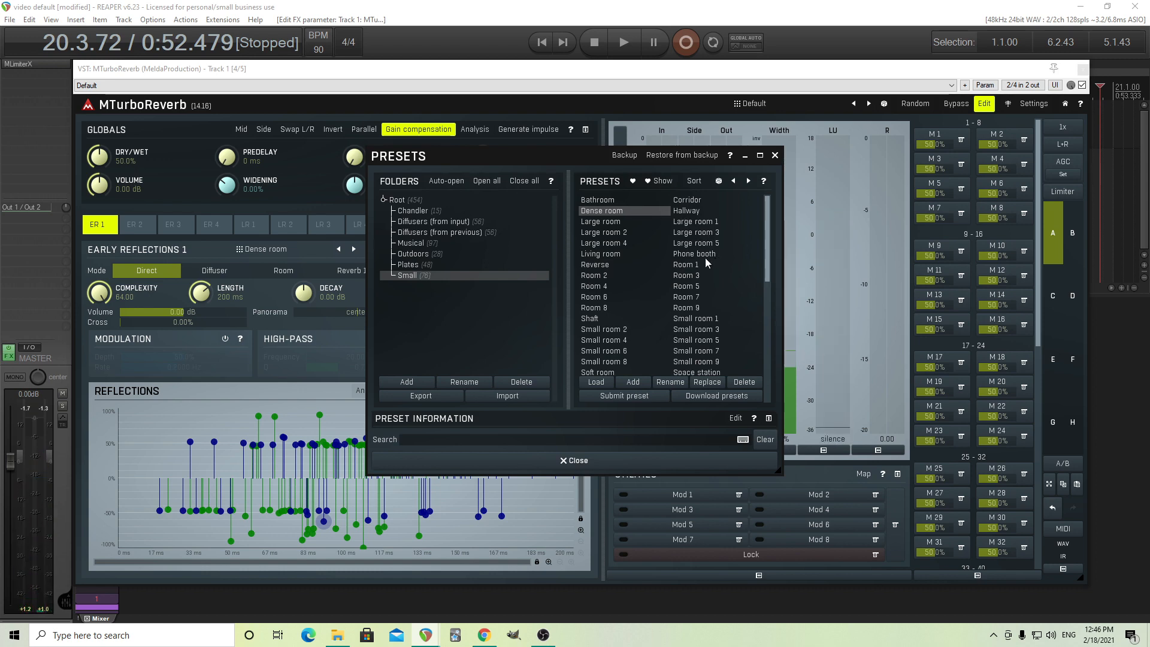
click(685, 266)
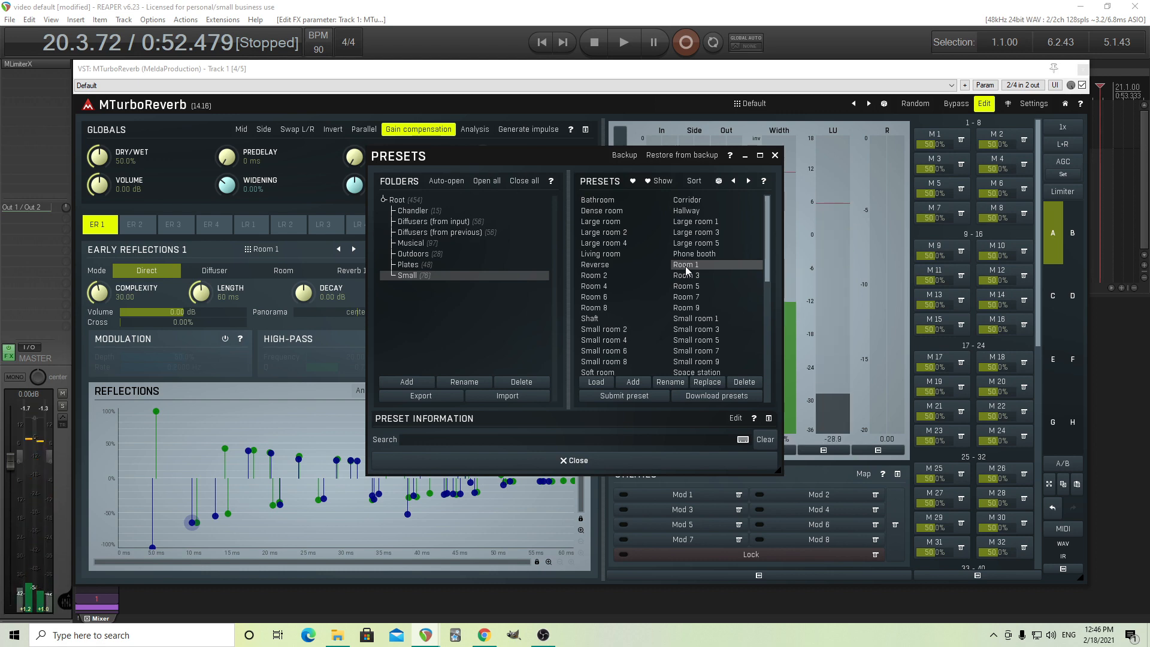
click(693, 322)
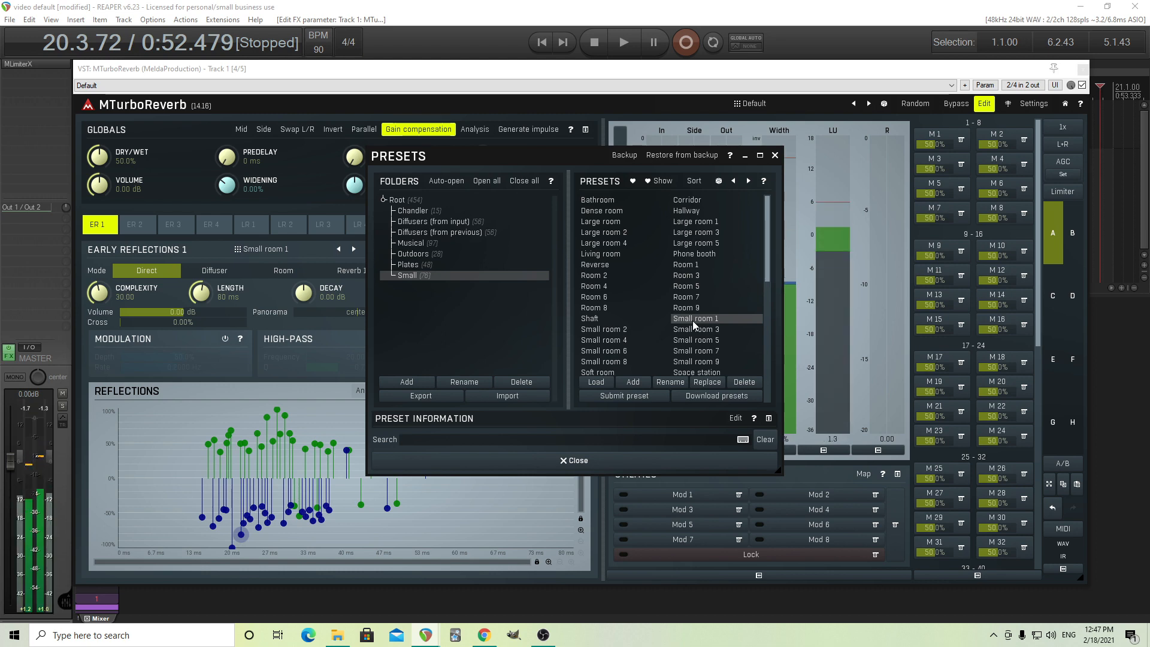
Load the Bathroom preset for Early Reflections 1 and compare it with the reverb bypassed and active.
click(598, 200)
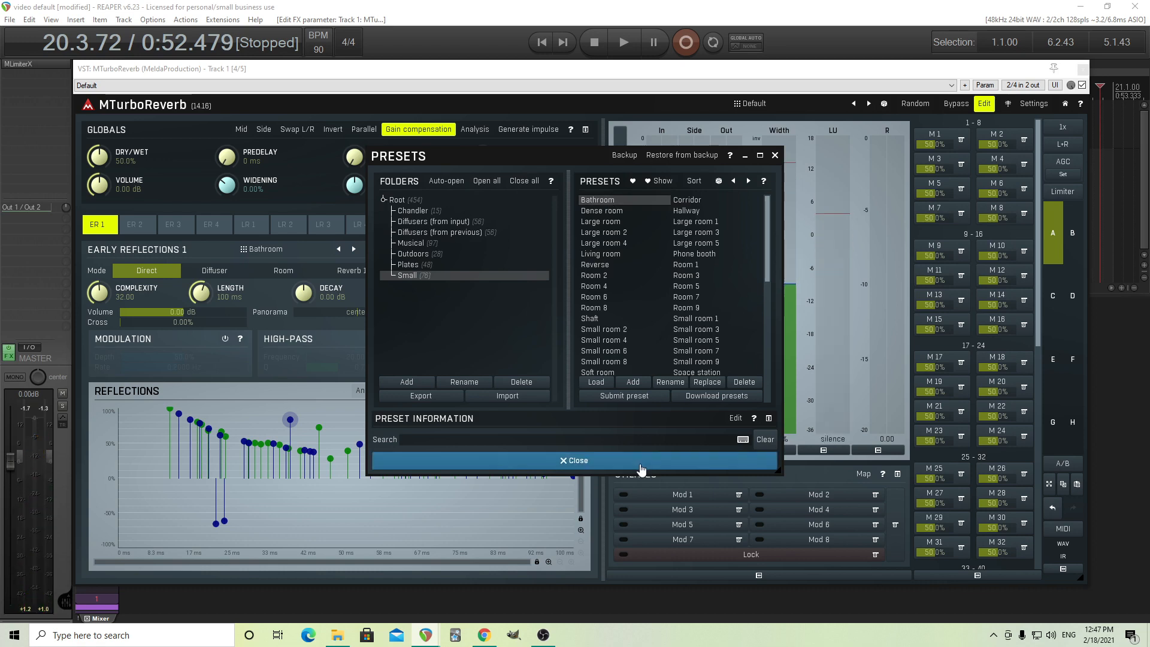
click(615, 458)
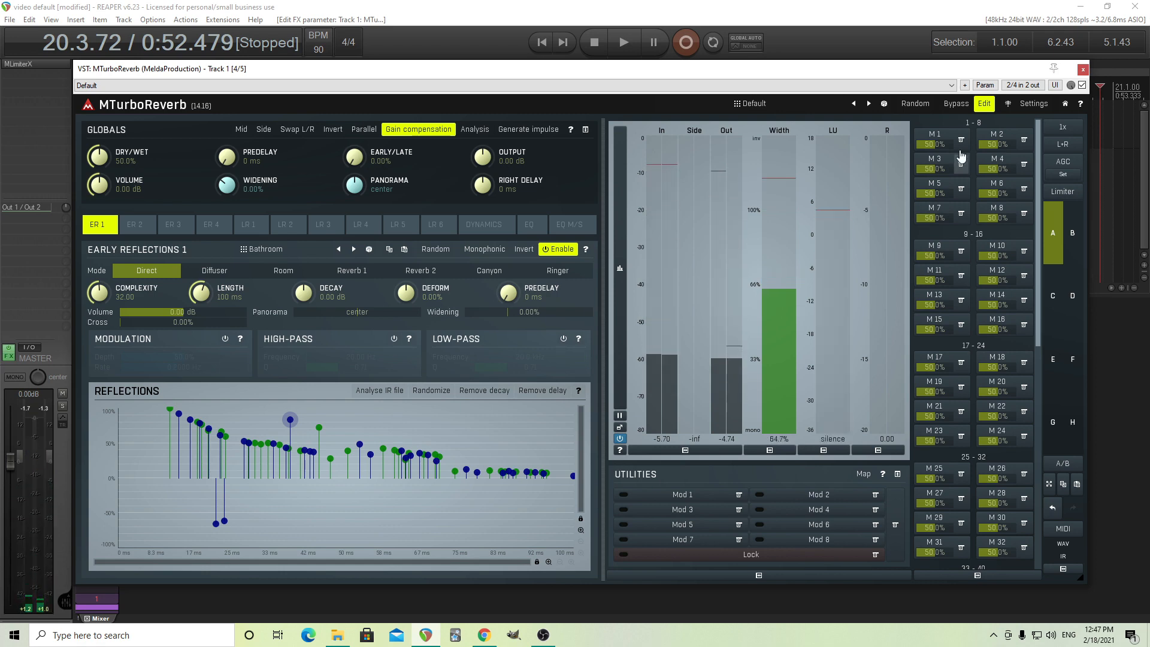
click(964, 106)
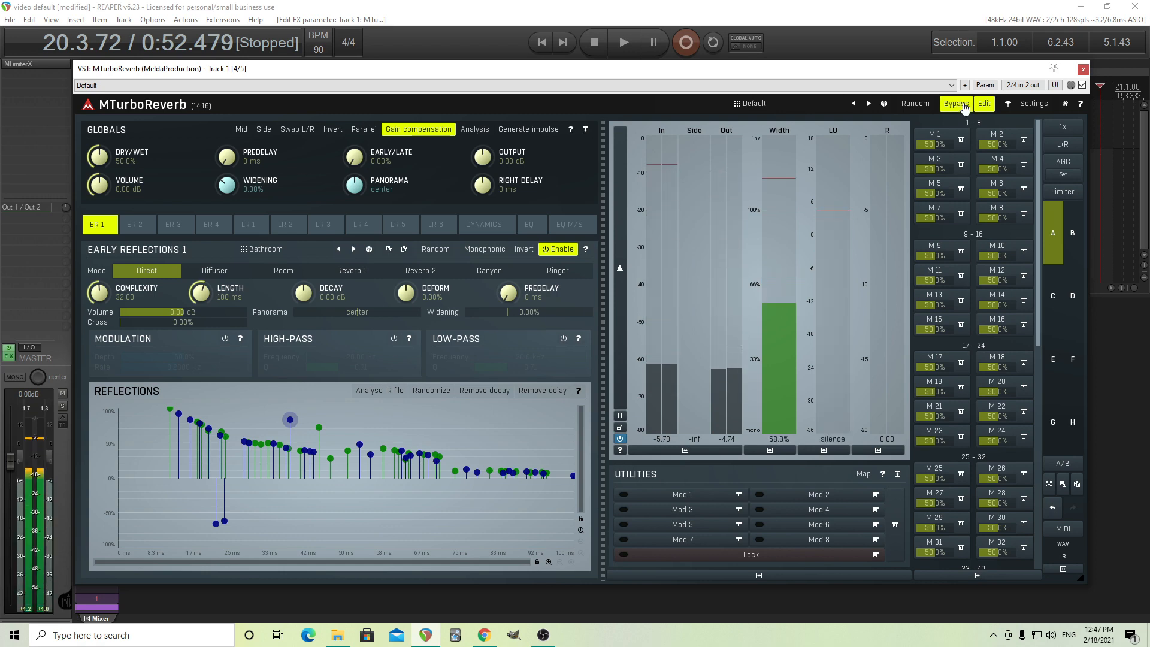
click(963, 106)
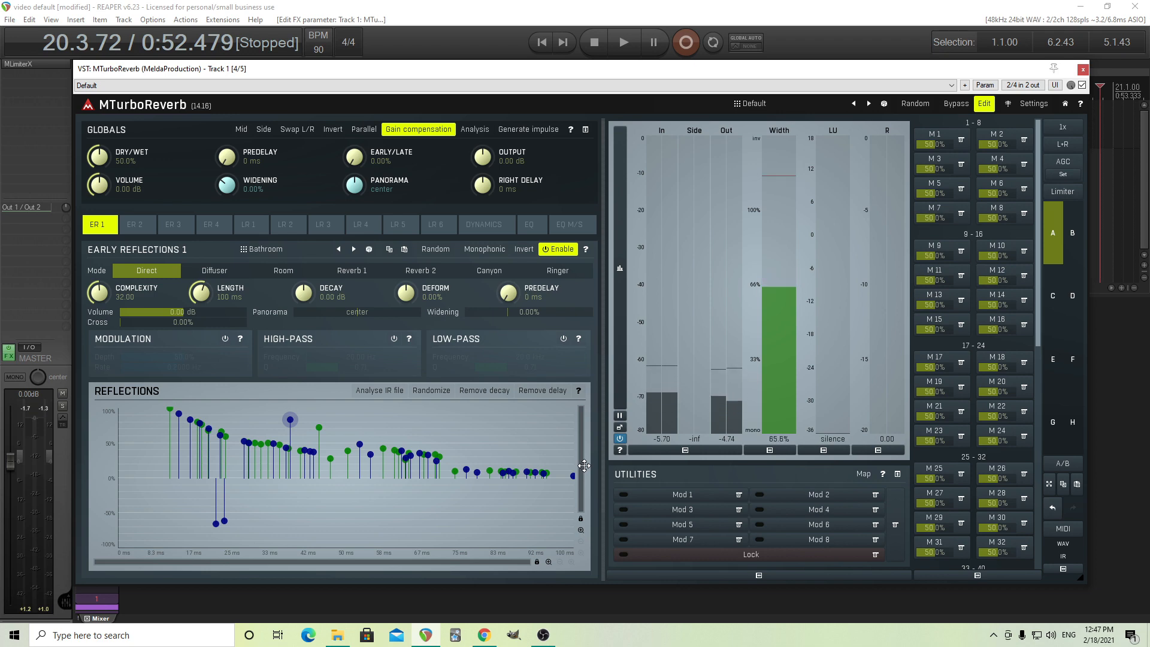
Load the Huge hall 2 preset from the Musical folder for Early Reflections 1.
click(283, 250)
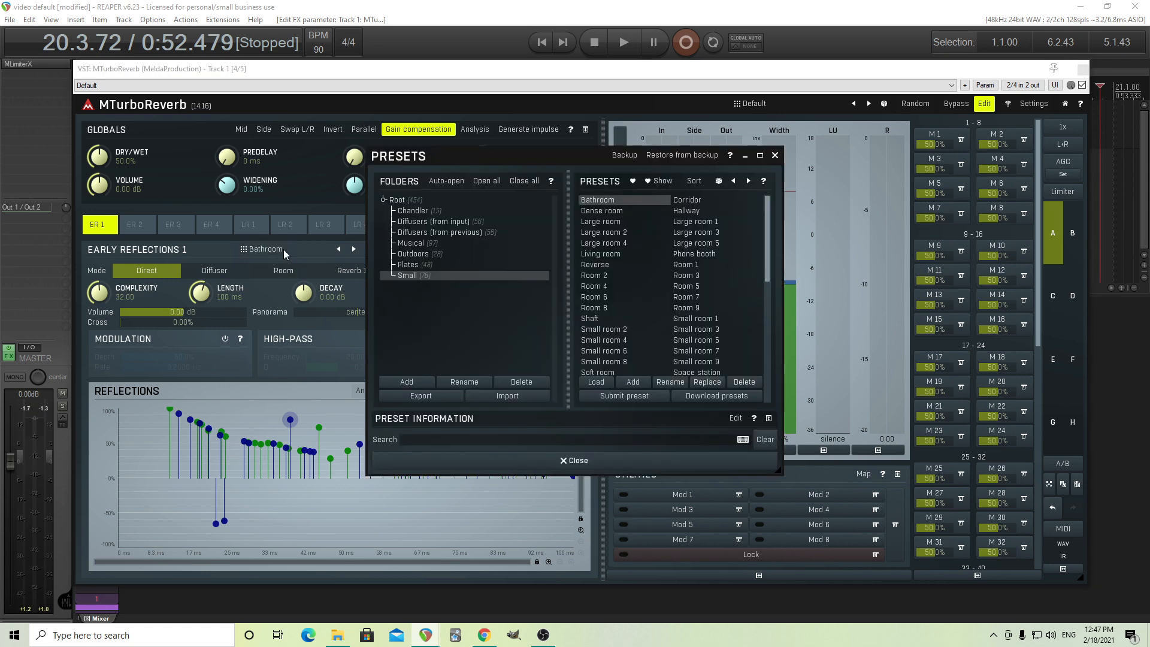
scroll(700, 336, down, 3)
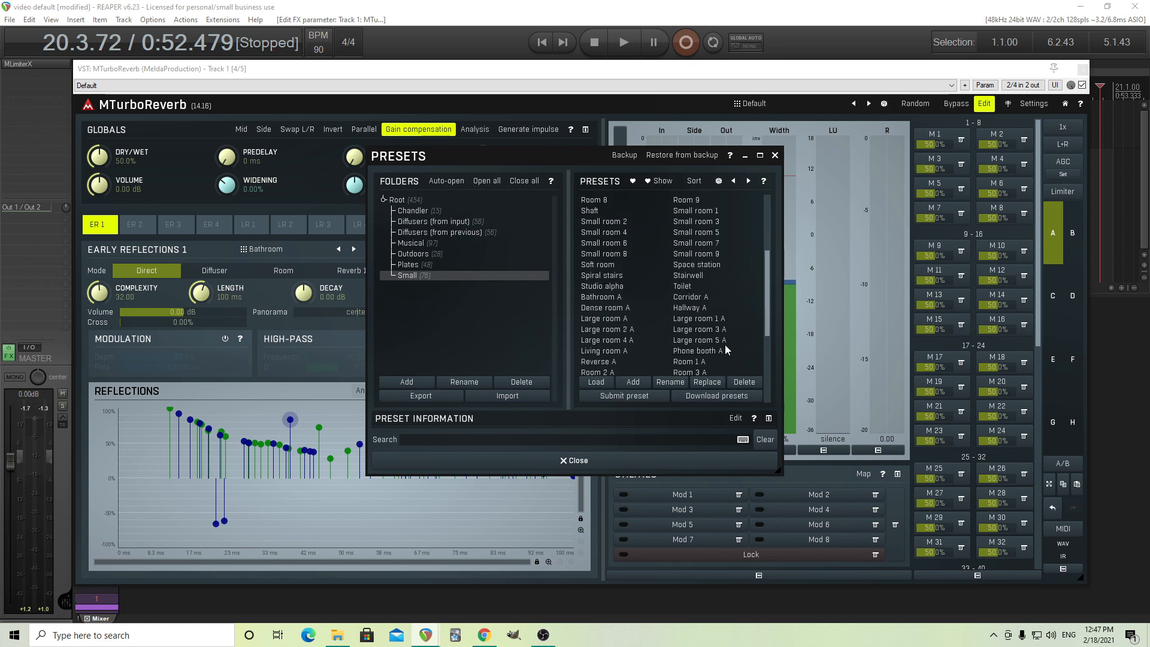
click(438, 244)
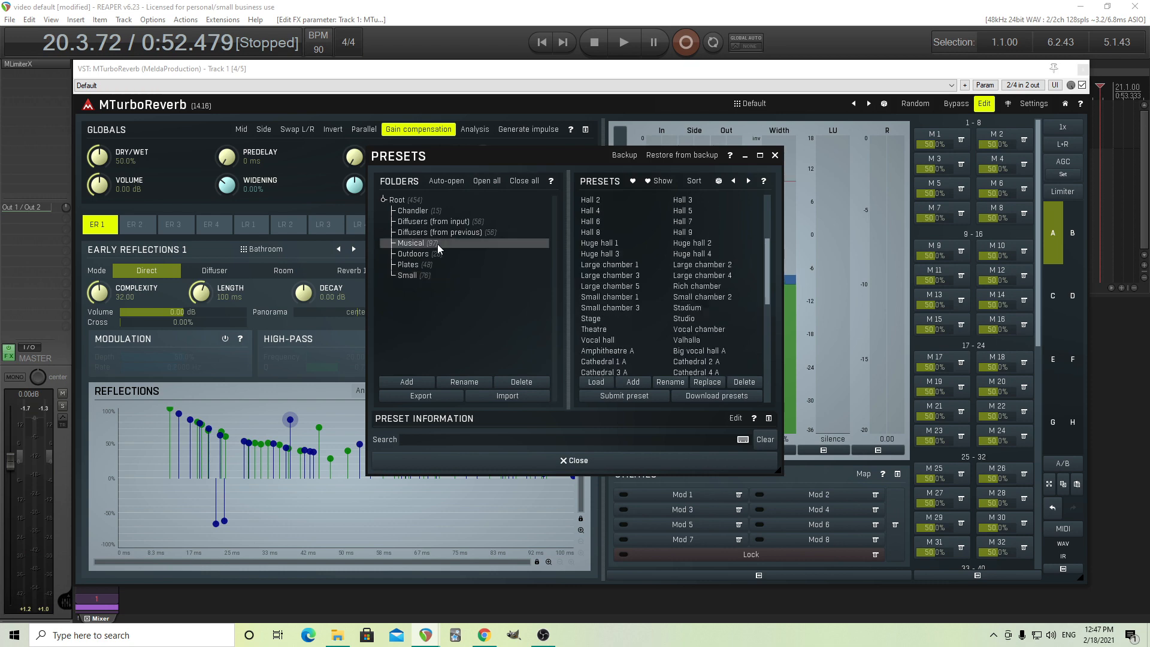
click(695, 244)
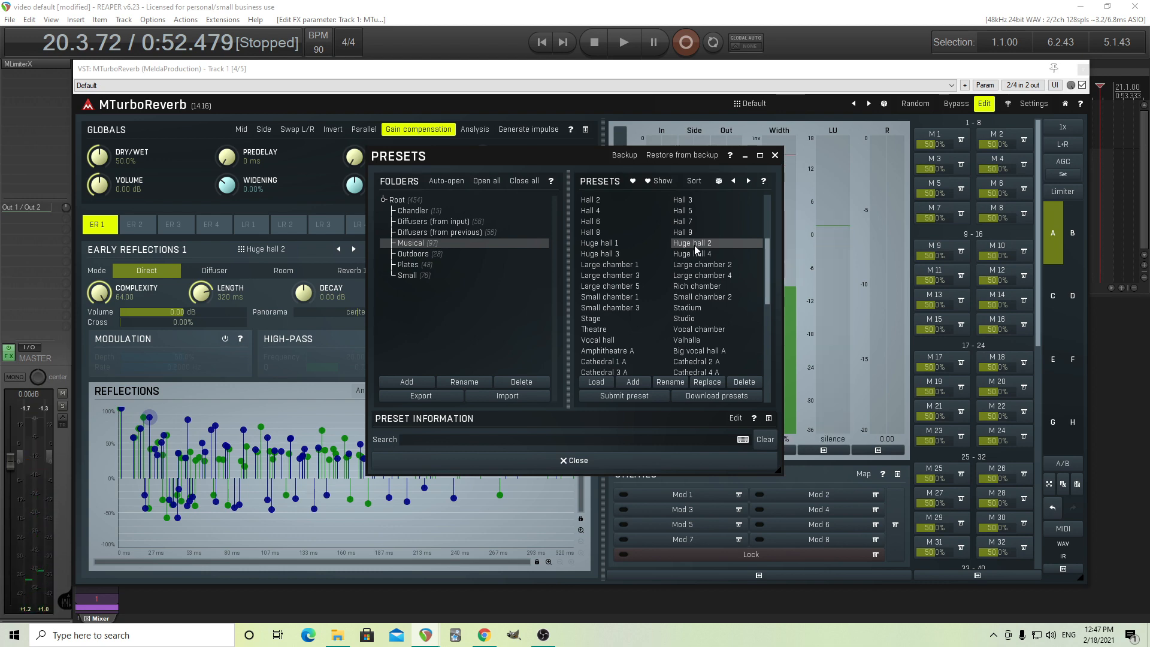
Close the preset browser, try the Early Reflections 1 decay at +60.00 dB, and reset it to -10.00 dB.
scroll(762, 289, up, 1)
scroll(717, 299, up, 4)
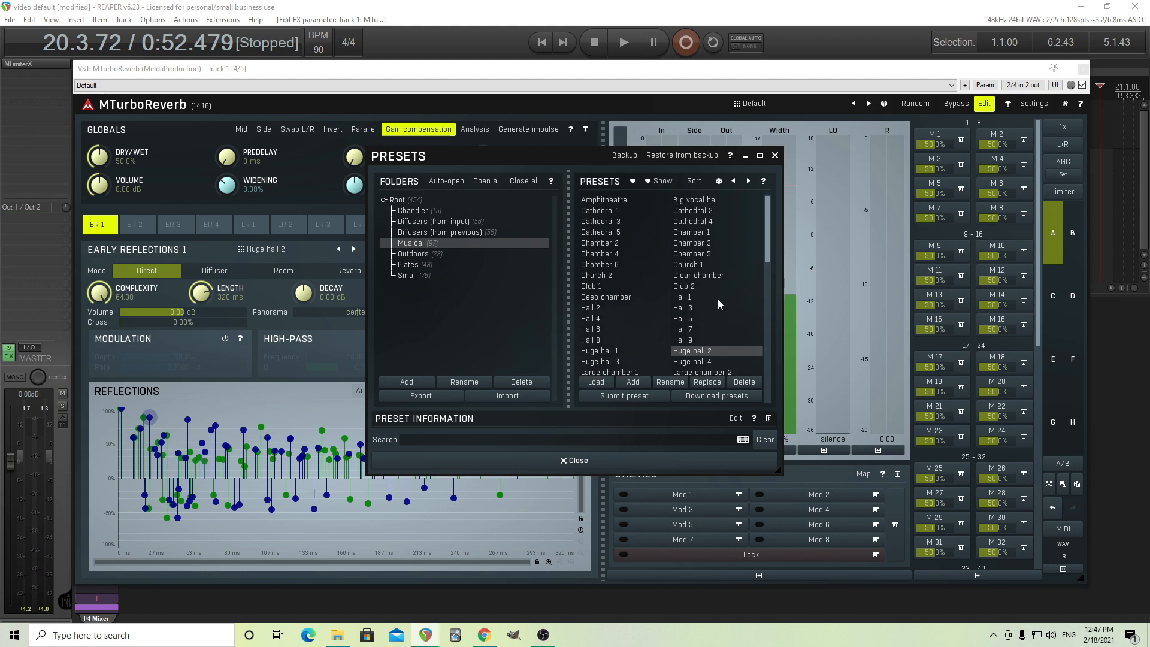
click(776, 155)
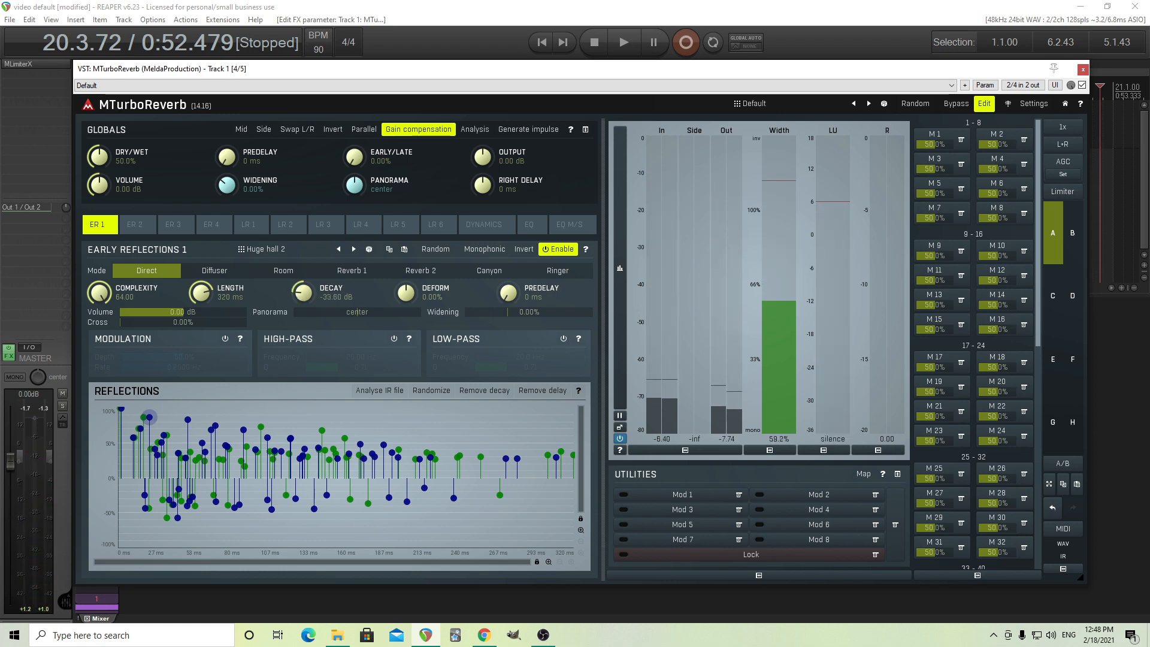
drag(304, 290, 304, 203)
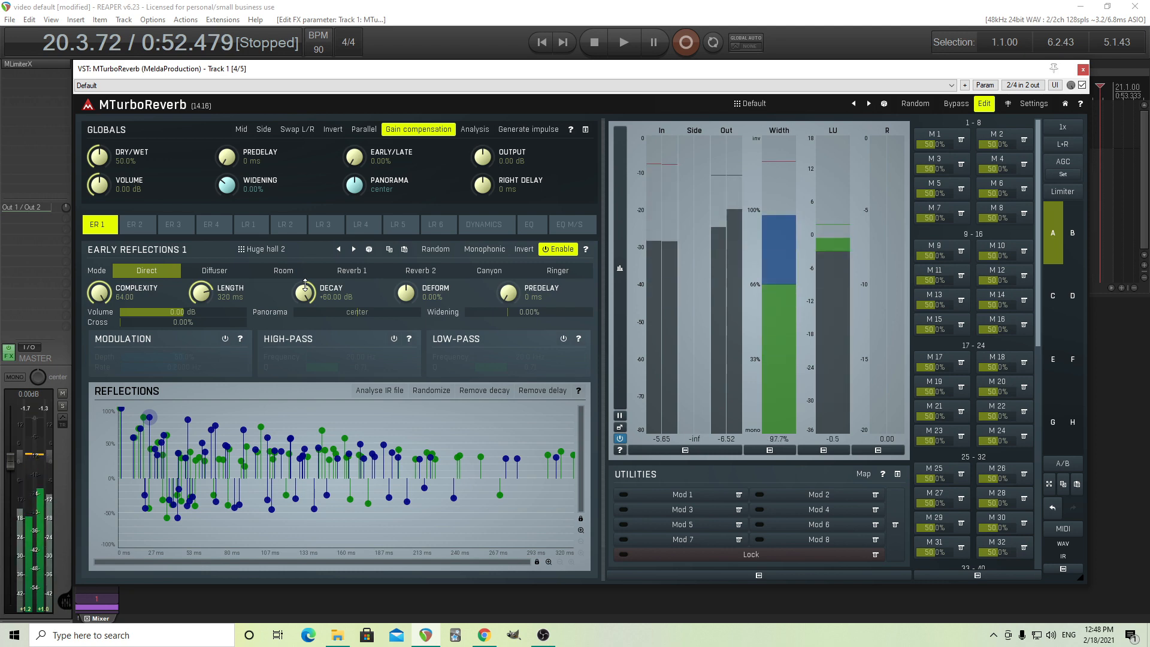
double_click(307, 290)
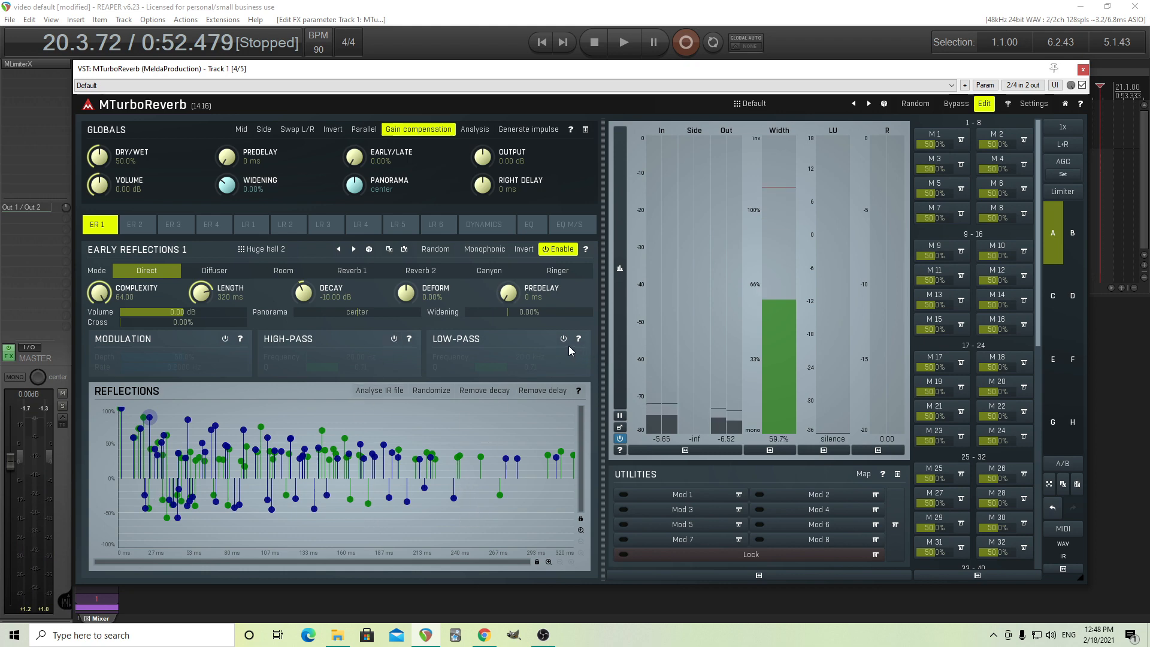
Try modulation on Early Reflections 1 with 30.0% depth and a 0.2000 Hz rate, and switch it off again.
click(226, 339)
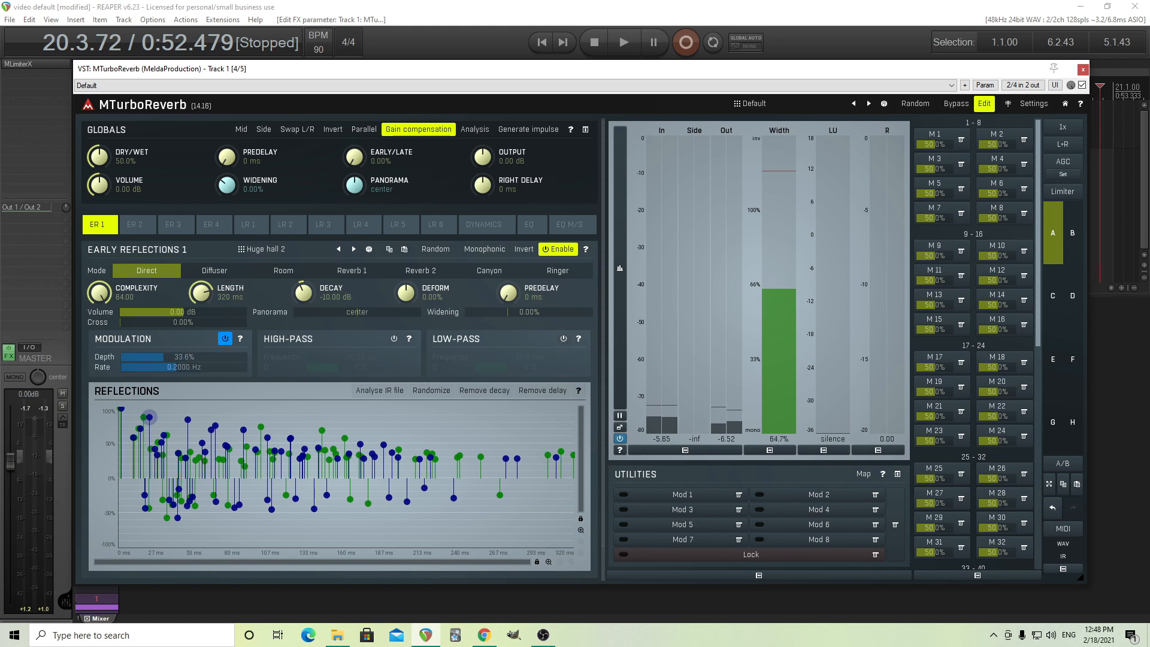
drag(191, 367, 190, 355)
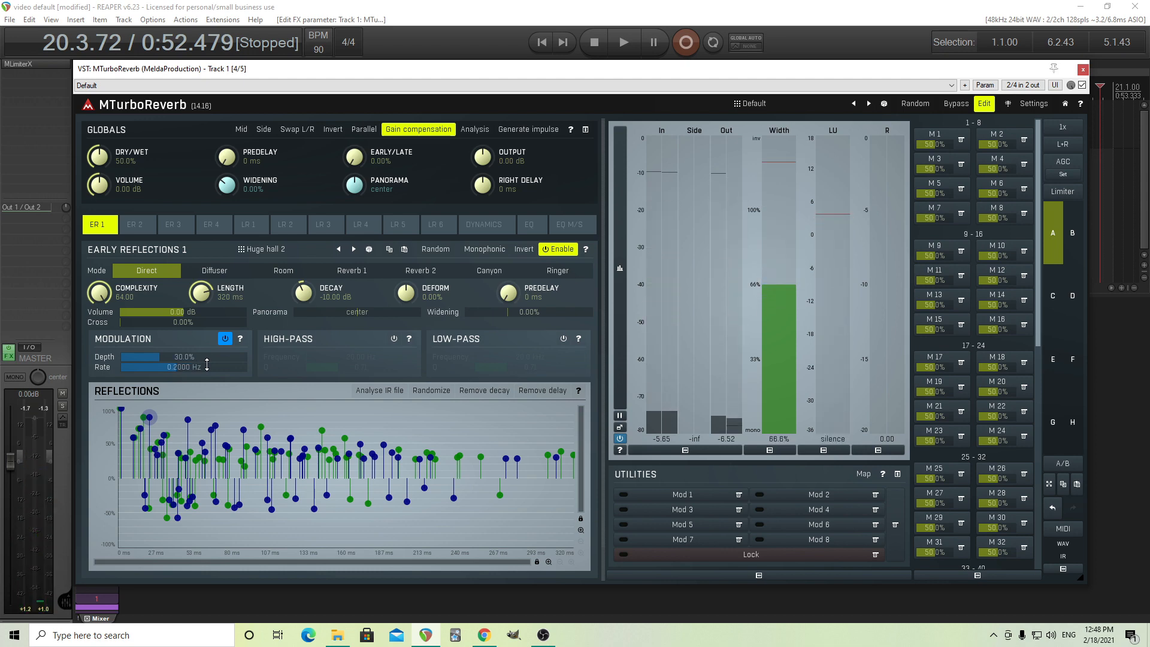
click(225, 340)
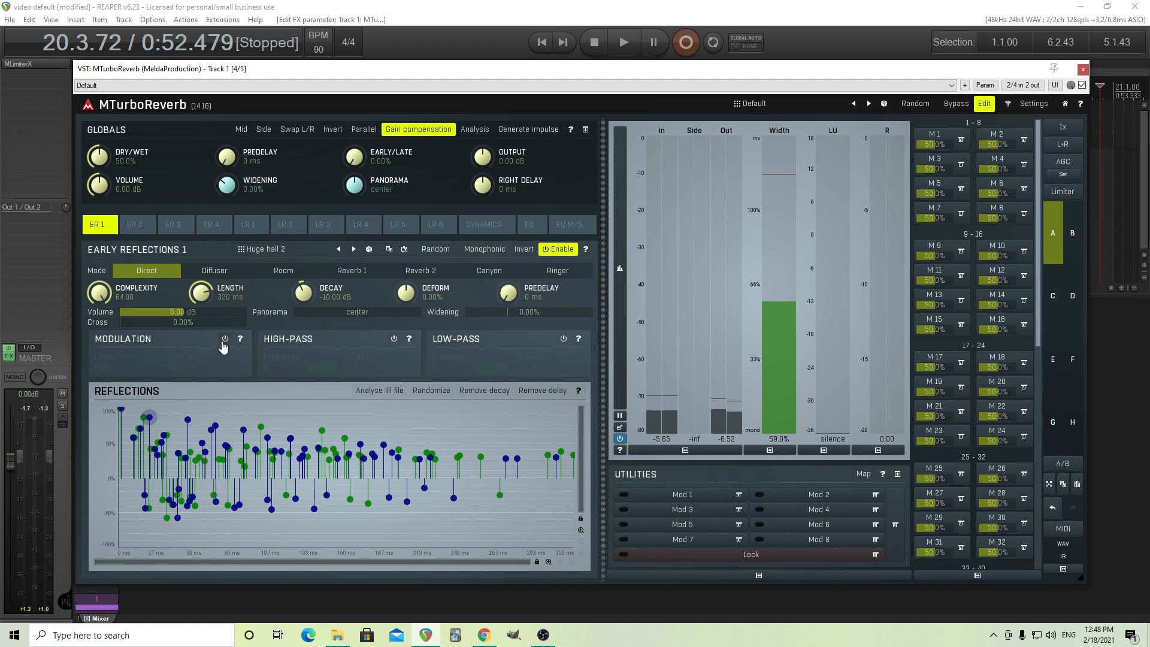
Look through the whole Musical preset folder for Early Reflections 1 and close the browser without loading anything.
click(267, 252)
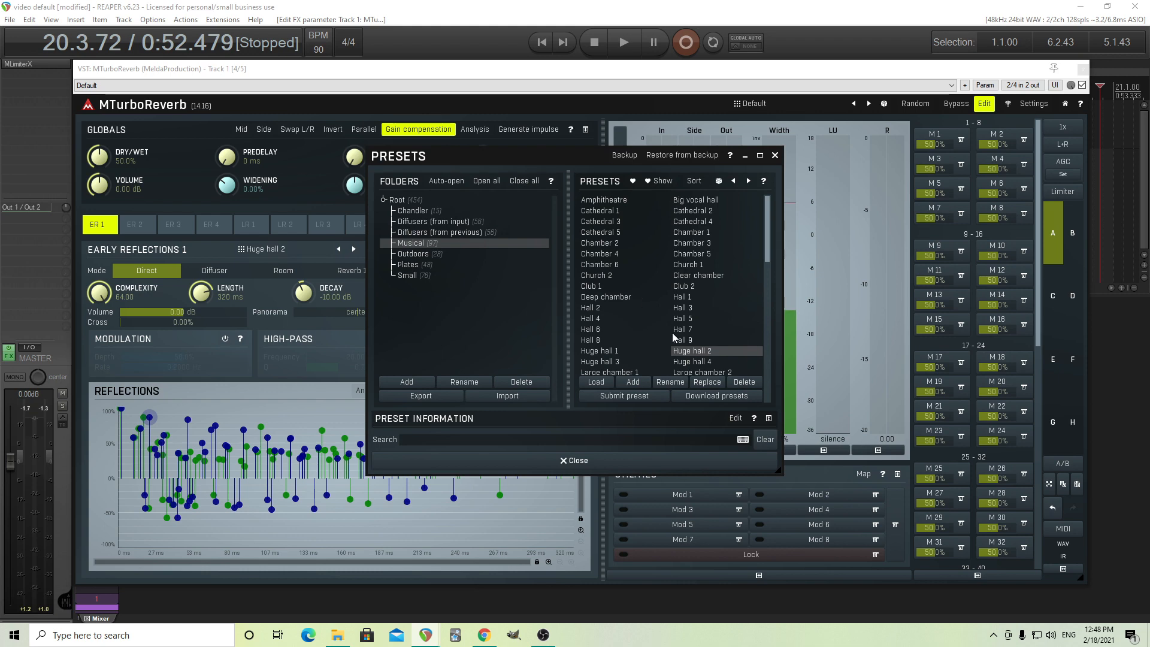
scroll(673, 335, down, 3)
drag(767, 285, 770, 380)
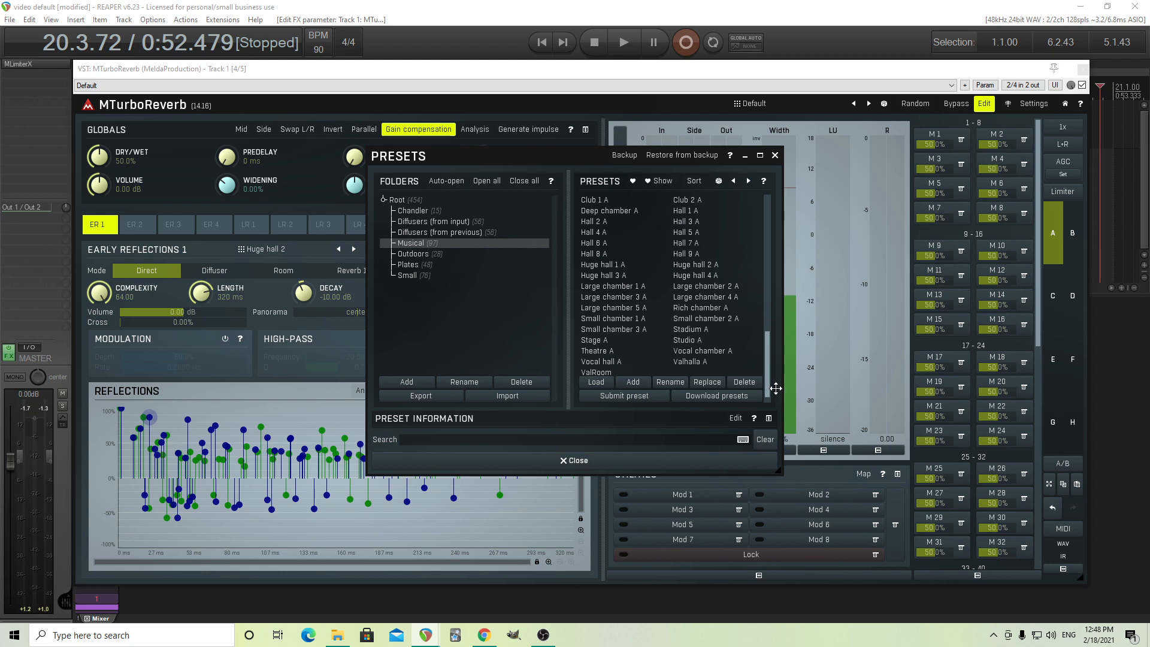
drag(775, 389, 744, 223)
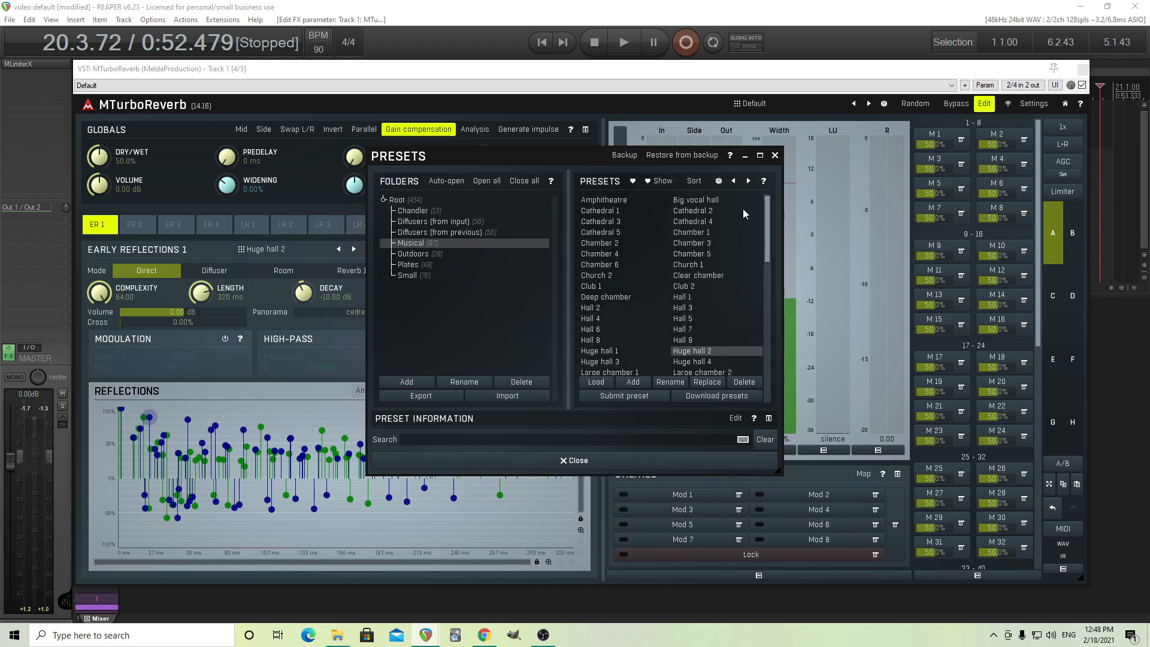
click(588, 461)
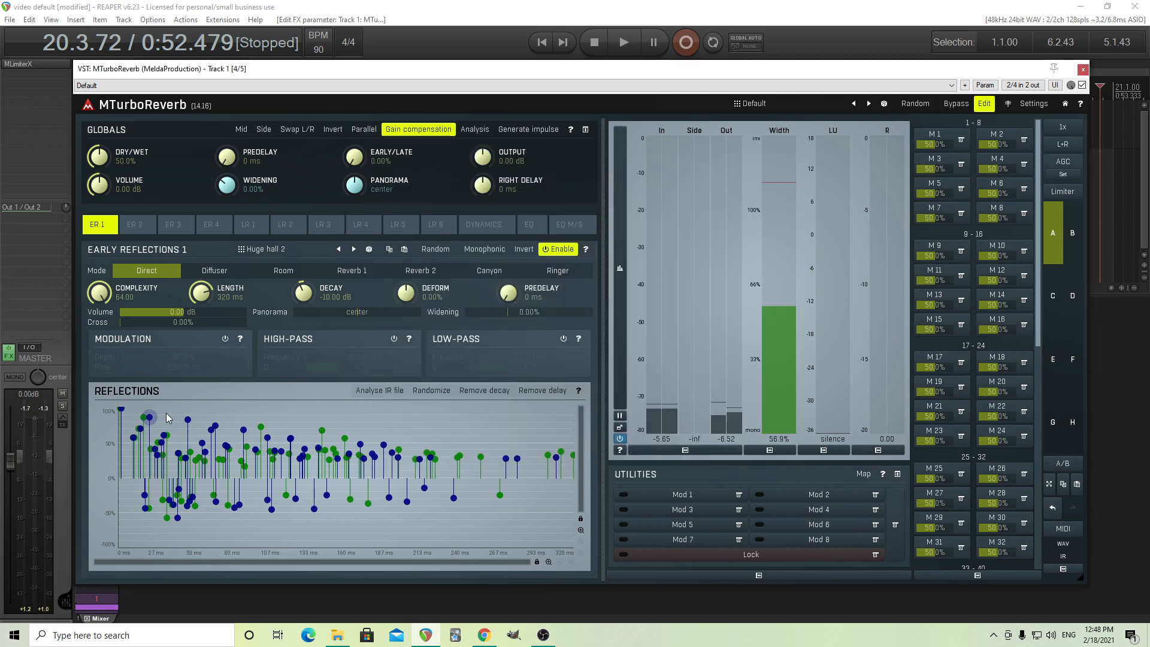
Nudge an early high-level tap slightly in the reflections graph and check the impulse response files available for analysis, cancelling the dialog.
drag(149, 418, 154, 419)
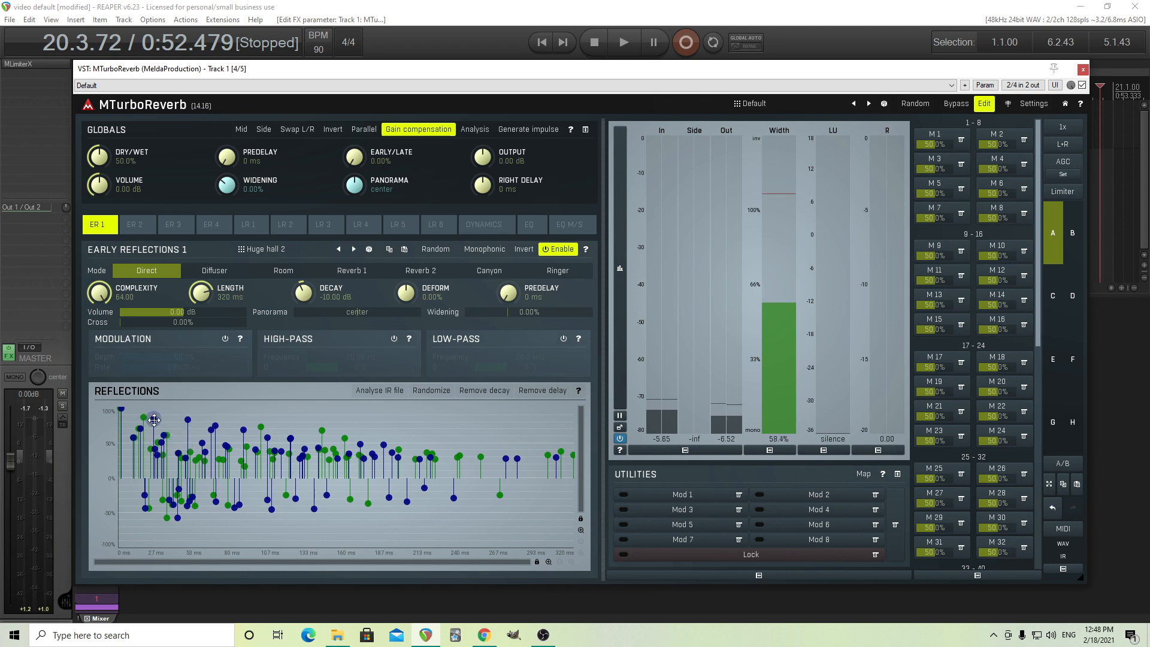
click(371, 393)
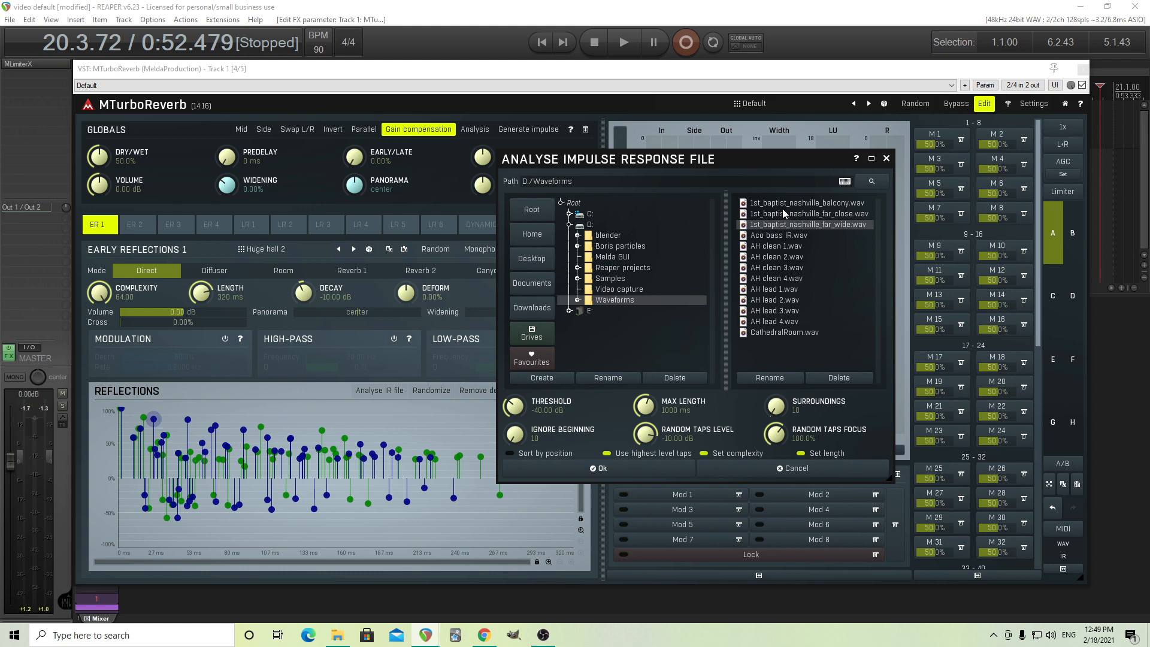
click(796, 471)
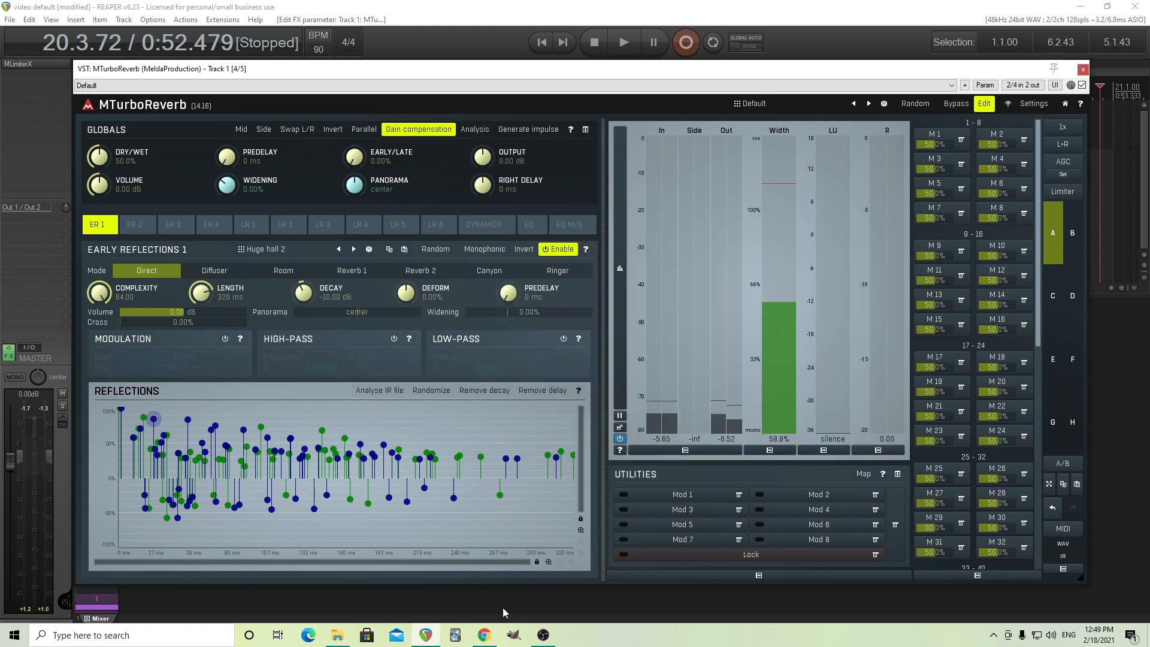
Switch to Chrome, open the 1st Baptist Church Nashville page on OpenAIR and view its mic plot and photo.
click(486, 638)
scroll(338, 336, up, 5)
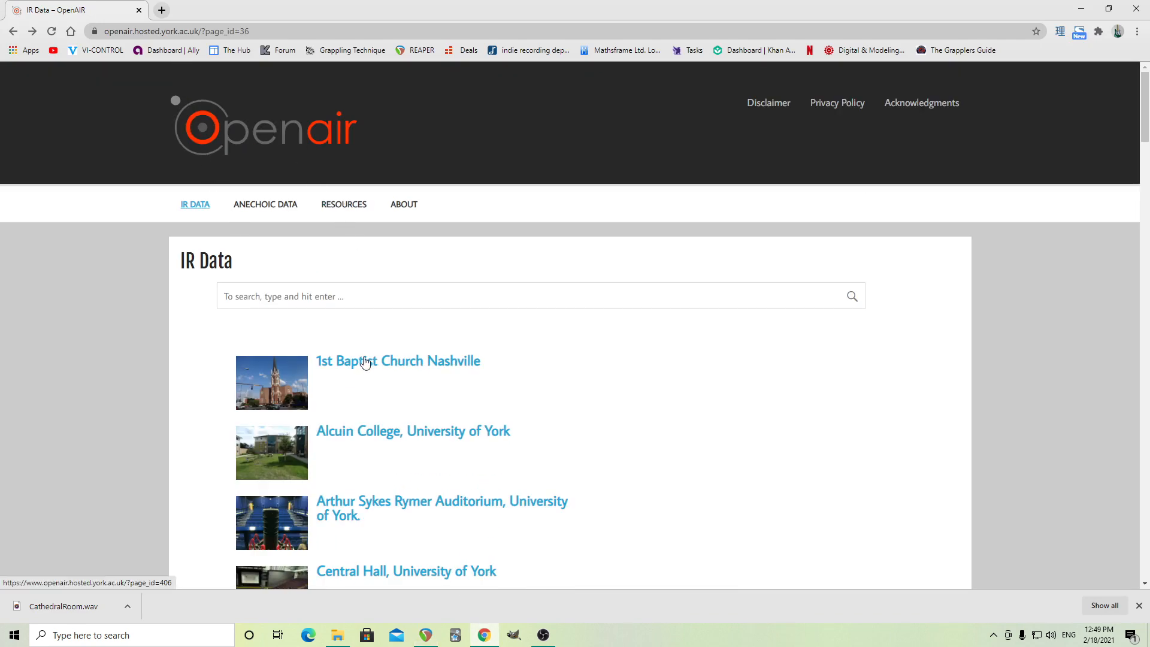
scroll(539, 383, down, 2)
click(386, 240)
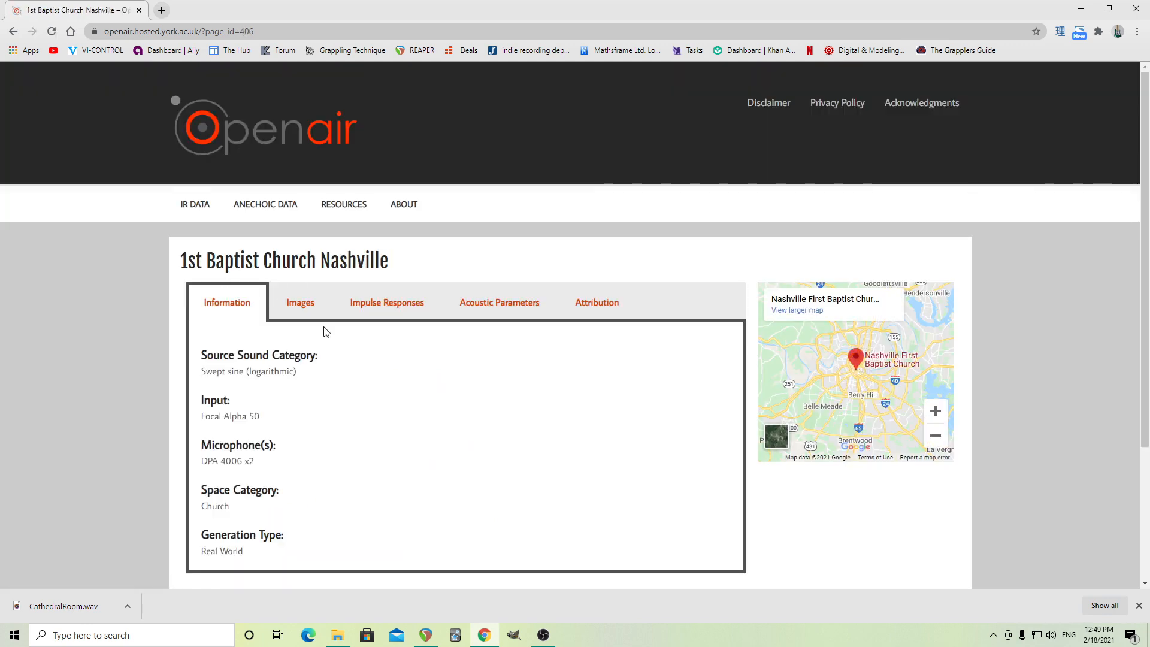
click(301, 303)
scroll(434, 419, down, 3)
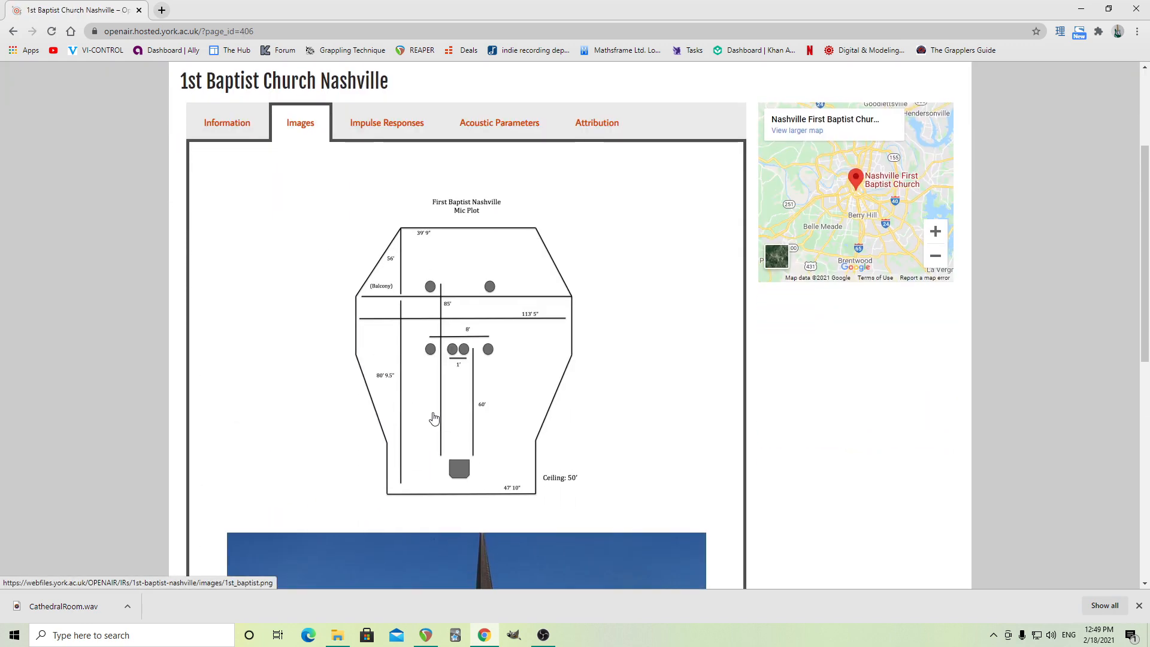
scroll(417, 427, down, 6)
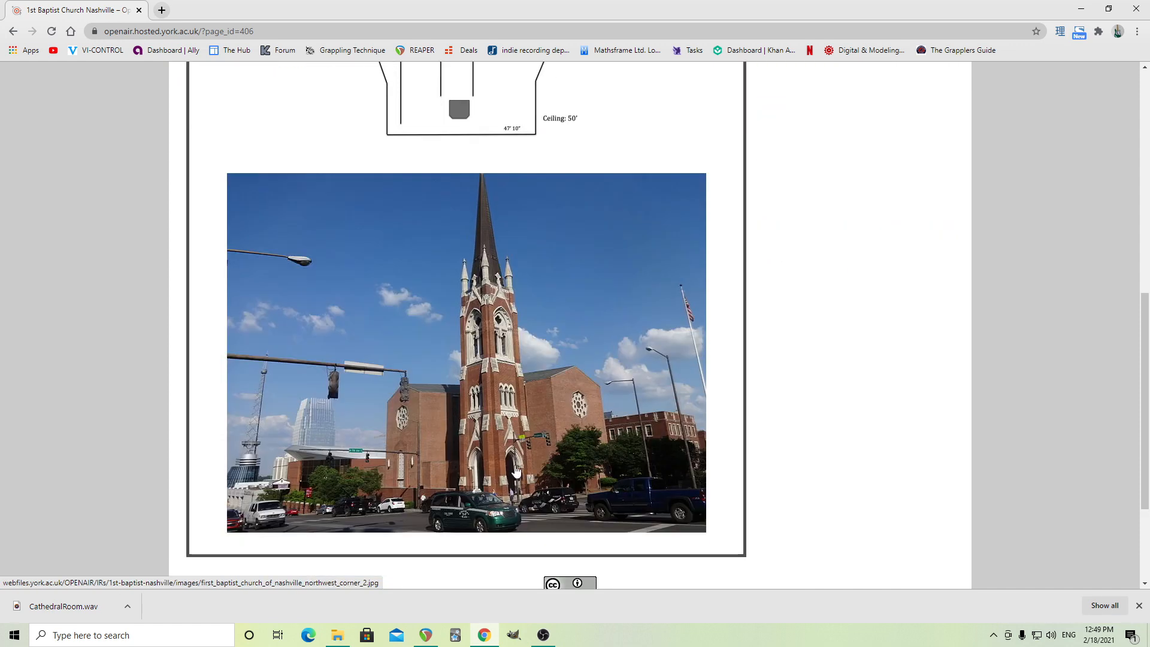
Review the church's impulse responses, attribution and recording information, and switch back to REAPER.
scroll(509, 476, up, 7)
click(387, 183)
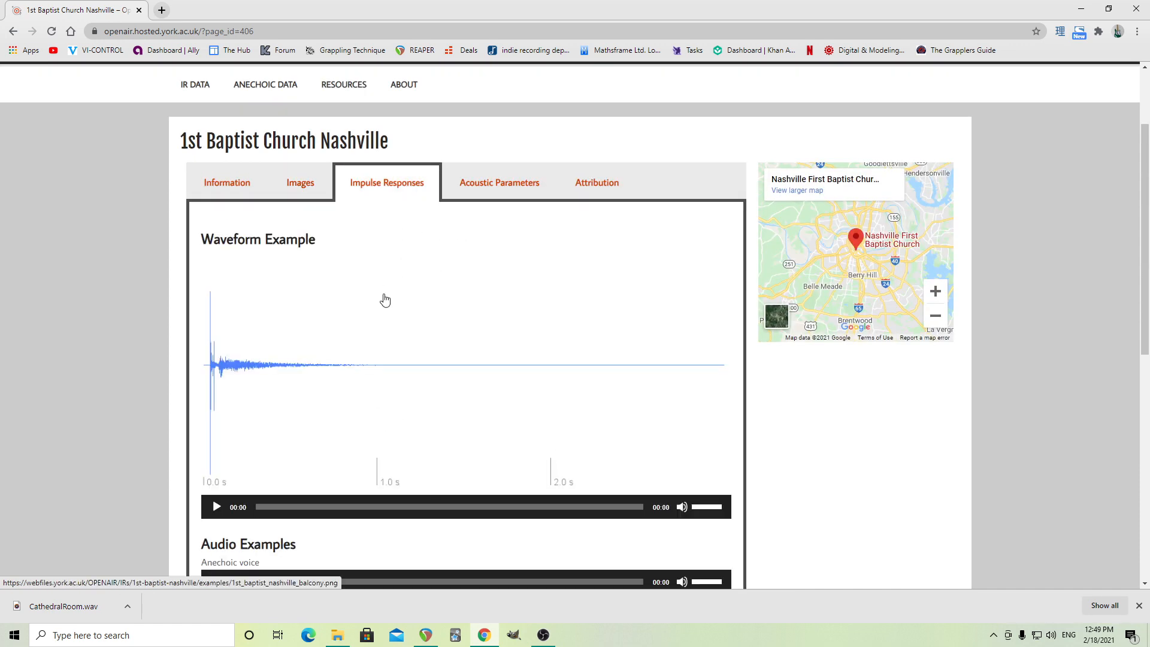
scroll(384, 302, down, 8)
scroll(515, 413, up, 9)
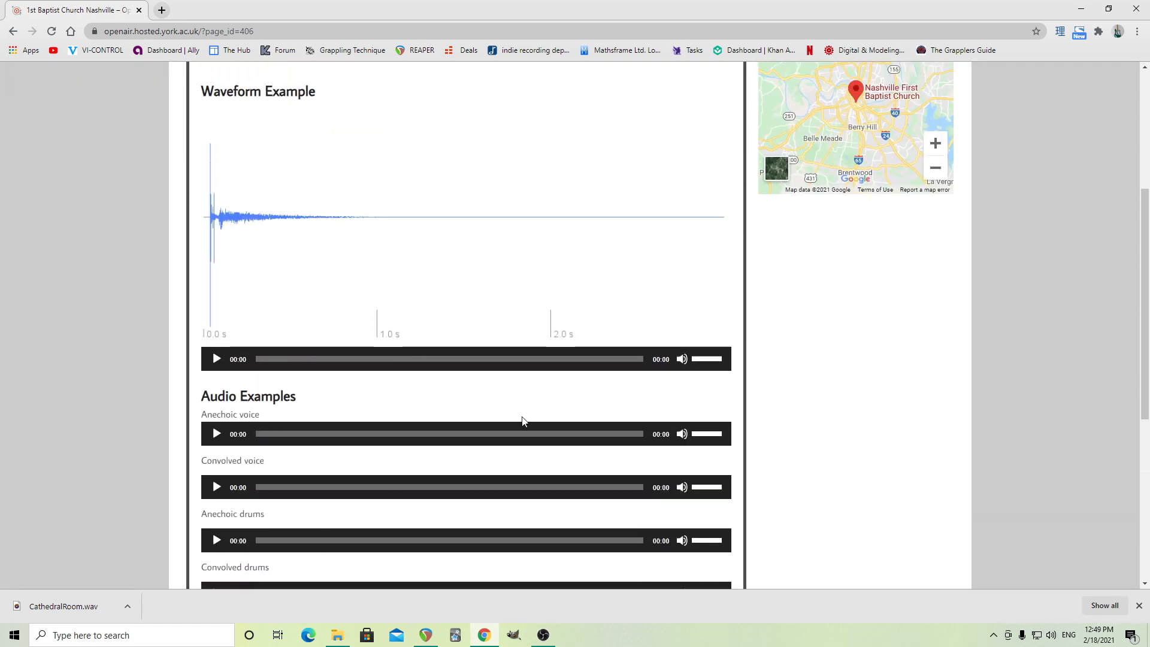
click(593, 243)
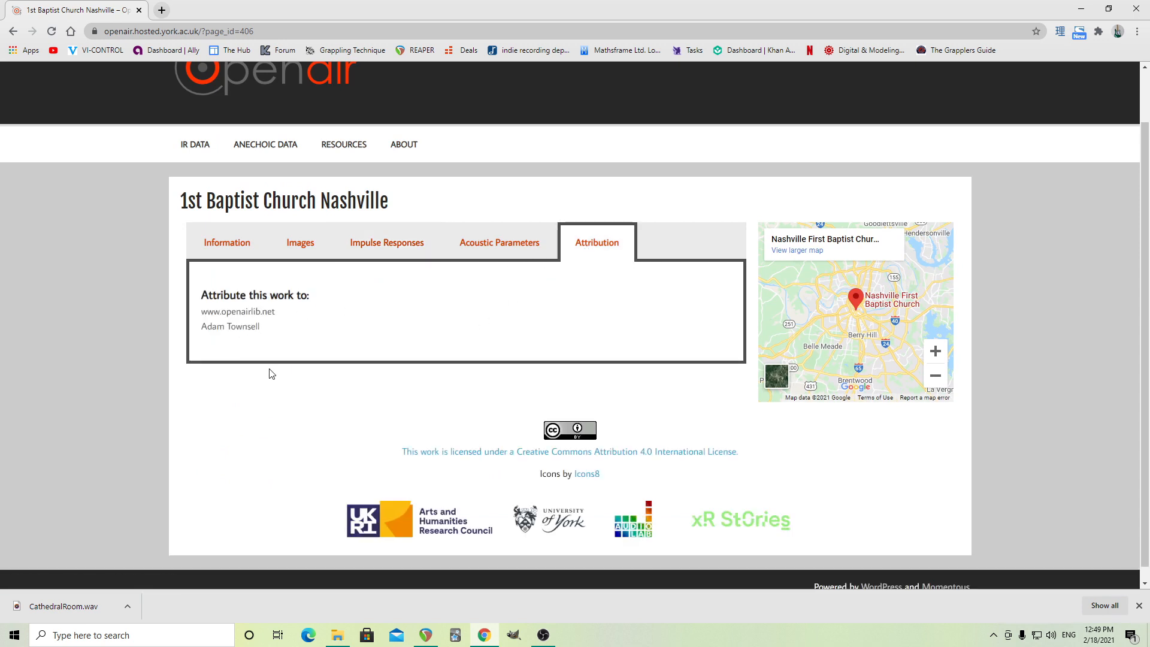
click(237, 243)
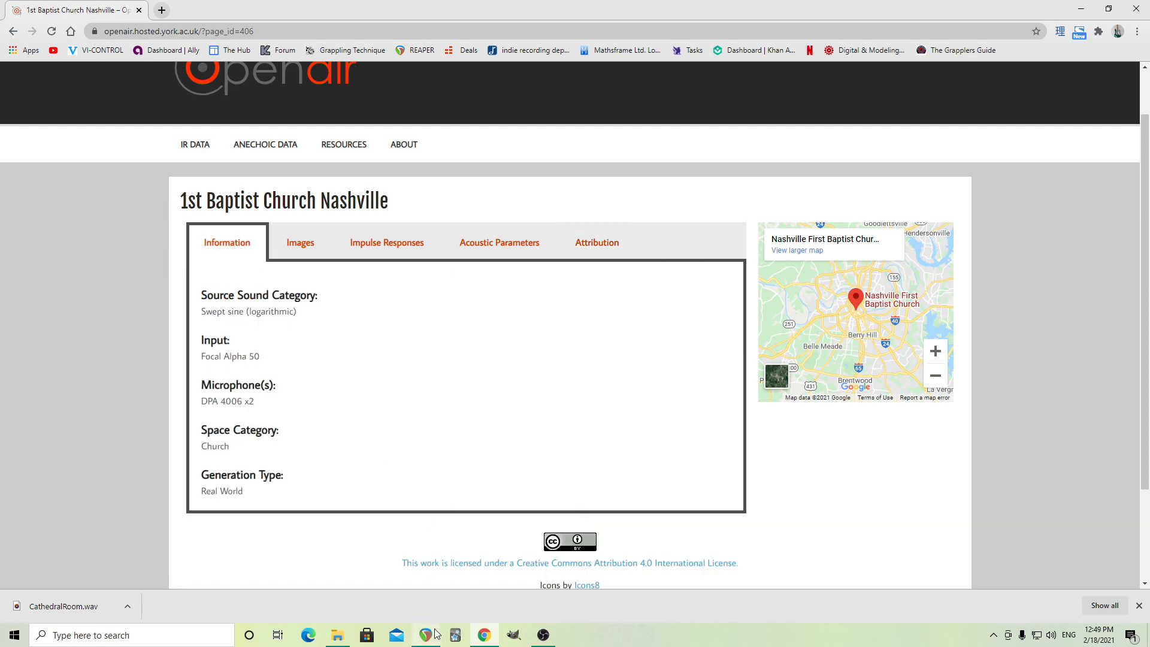
click(542, 636)
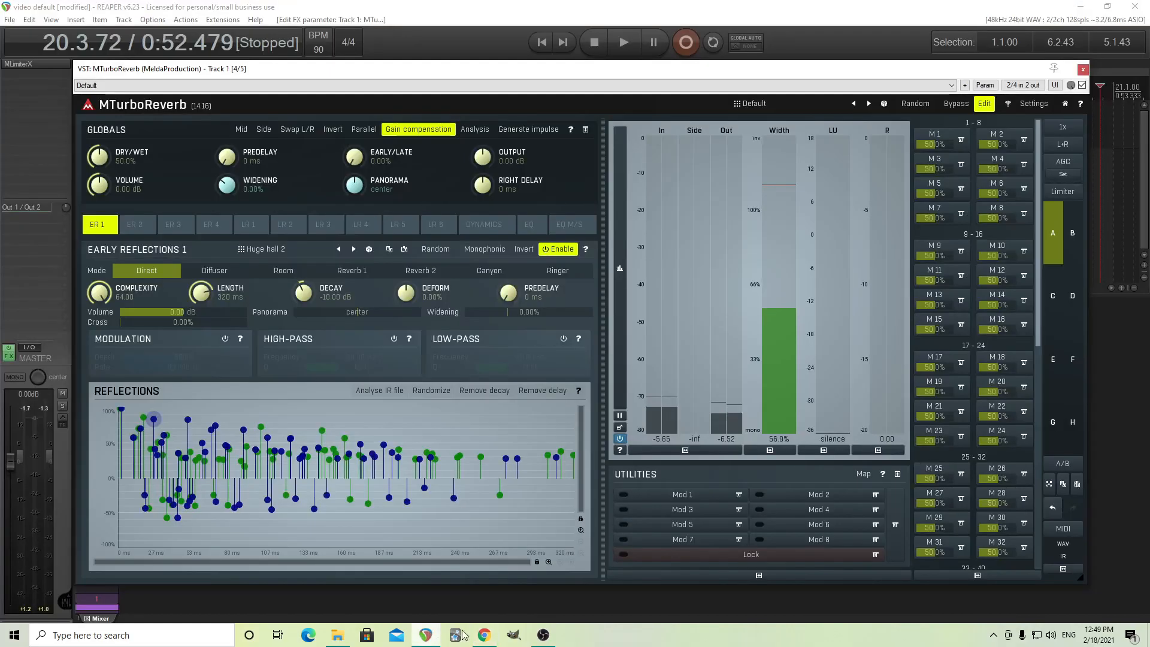
Analyse the impulse response file 1st_baptist_nashville_balcony.wav to generate the Early Reflections 1 taps.
click(380, 390)
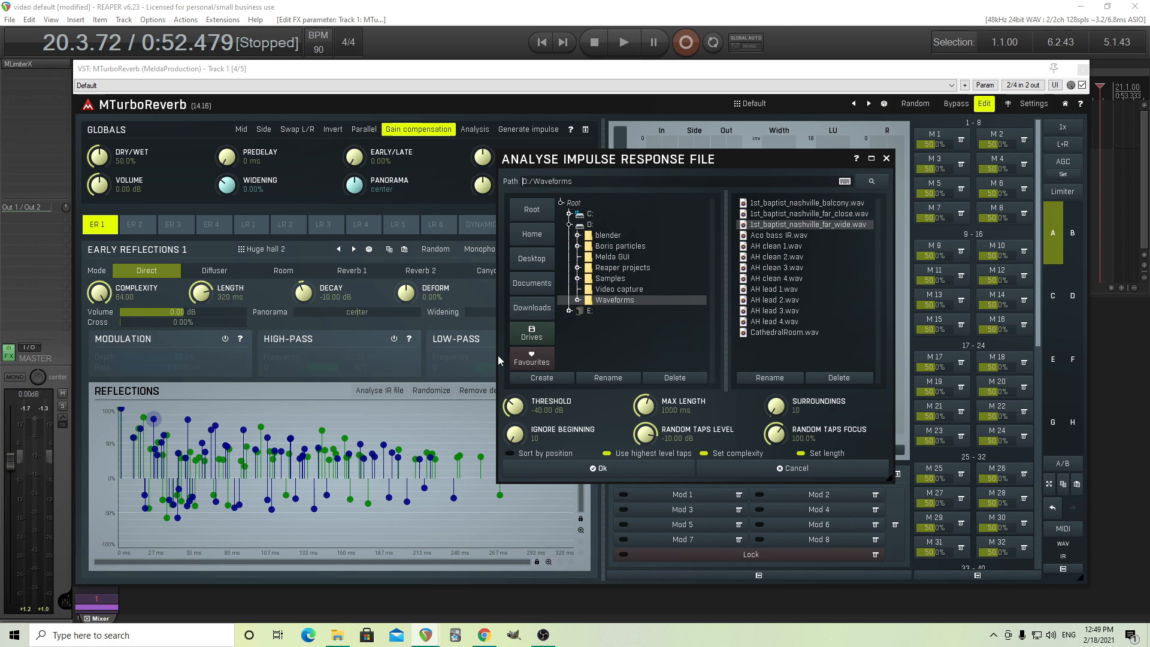
click(821, 204)
click(623, 470)
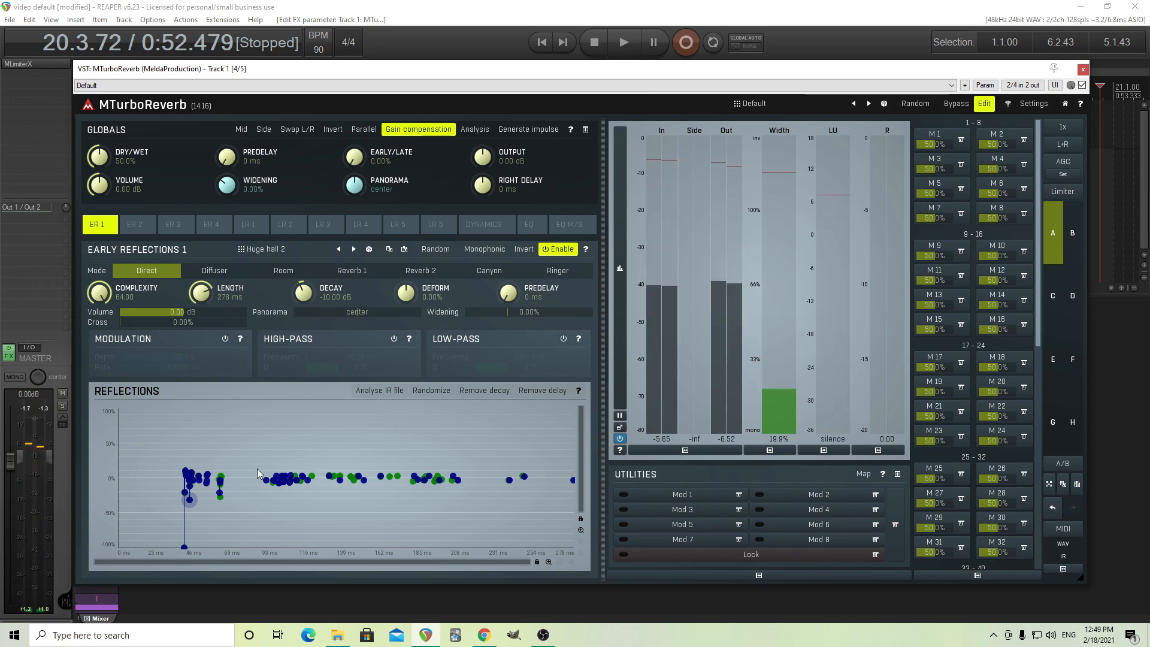
Analyse the impulse response file CathedralRoom.wav to replace the Early Reflections 1 taps.
click(379, 390)
click(778, 335)
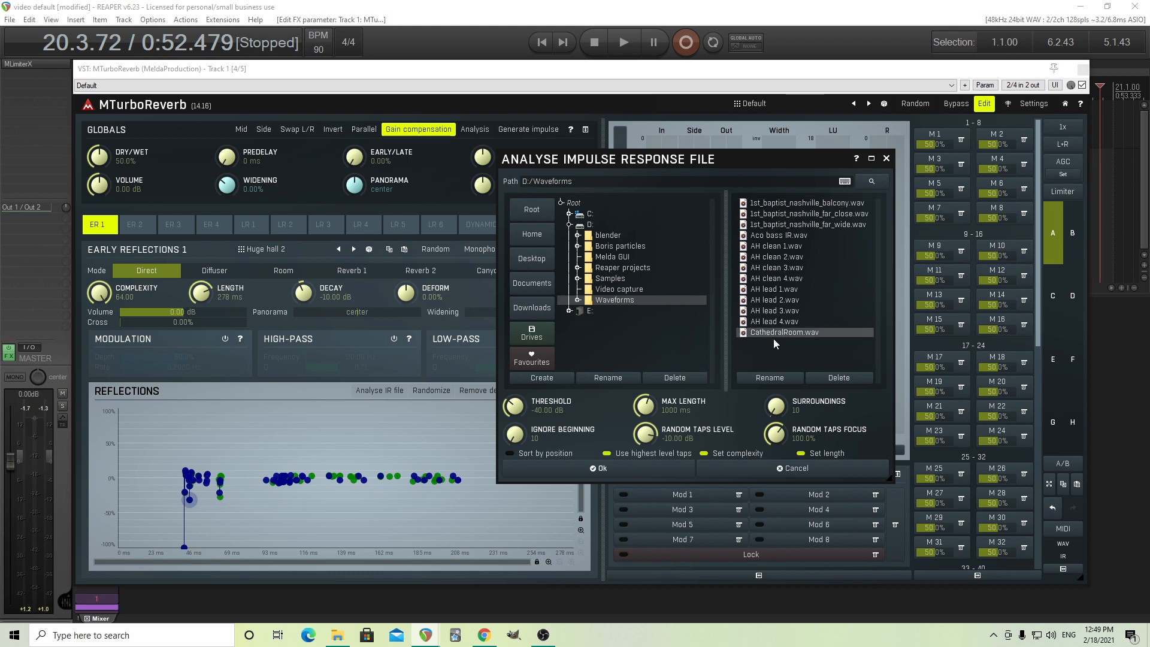
click(600, 468)
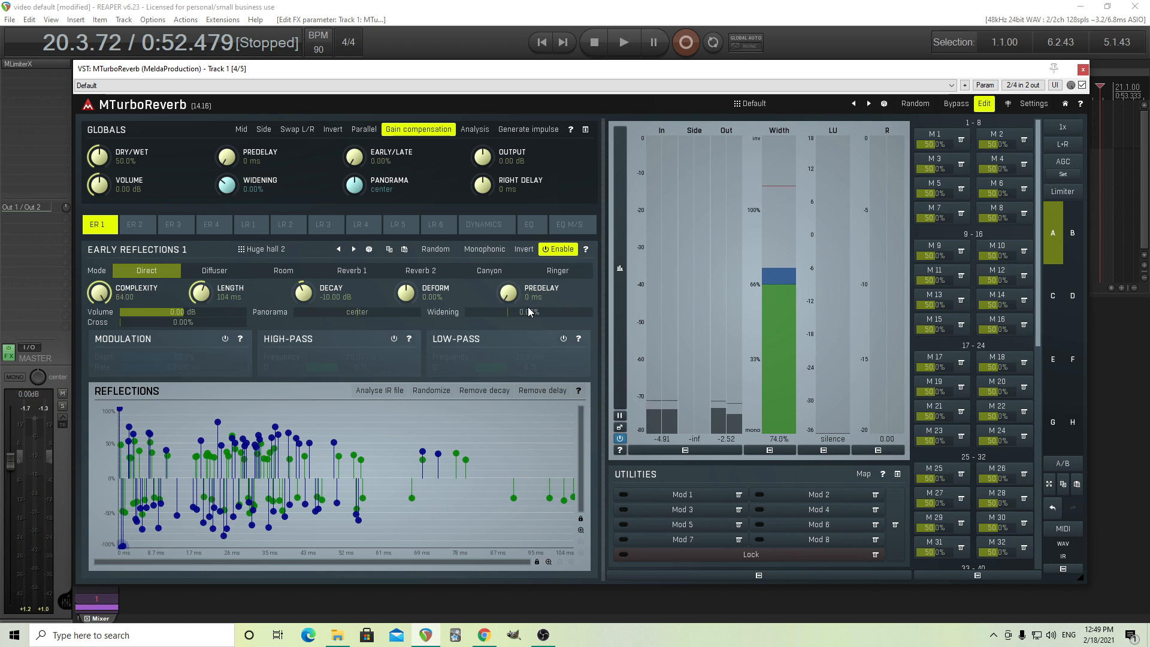
Try Early Reflections 1 with mono and extra-wide widening, then a 71 ms predelay, resetting each control to zero.
drag(531, 303, 531, 310)
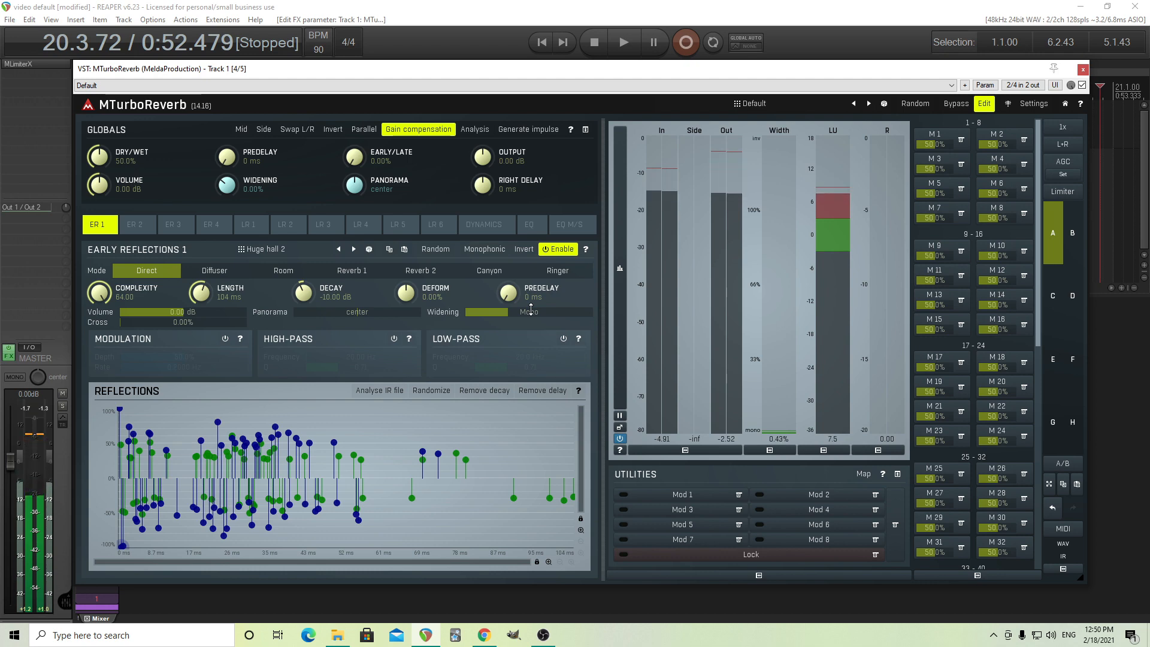
drag(530, 323, 535, 316)
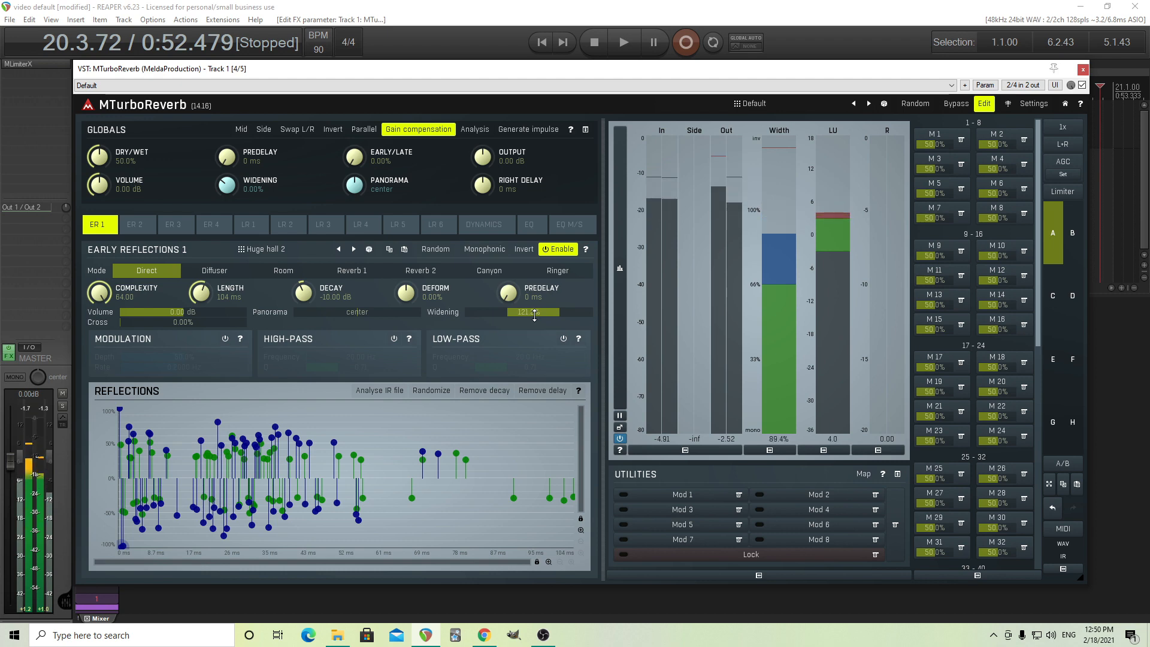
double_click(534, 316)
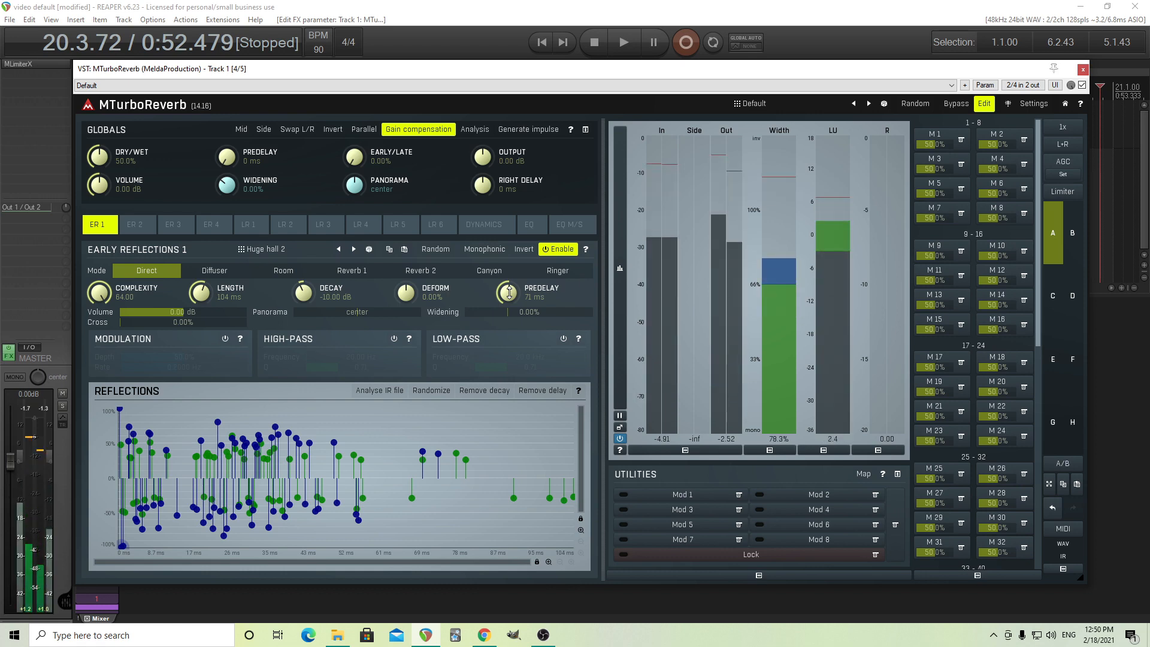
double_click(509, 292)
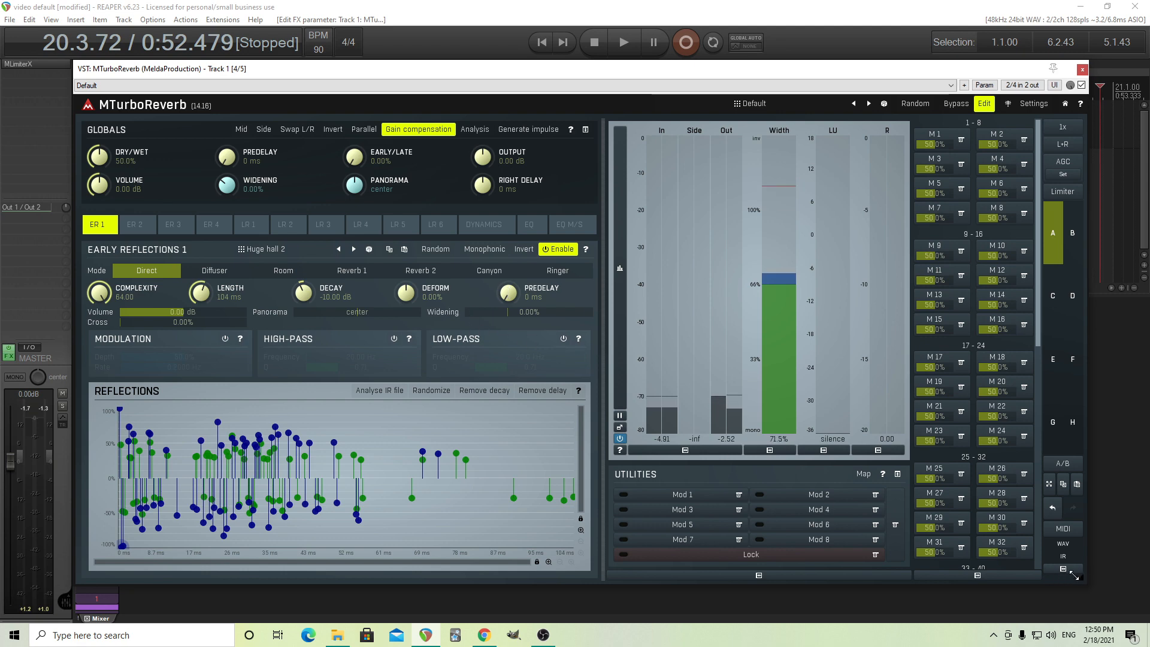
Shrink the MTurboReverb window and move it aside to uncover Track 1's effects list.
drag(1081, 578, 981, 549)
drag(802, 540, 718, 541)
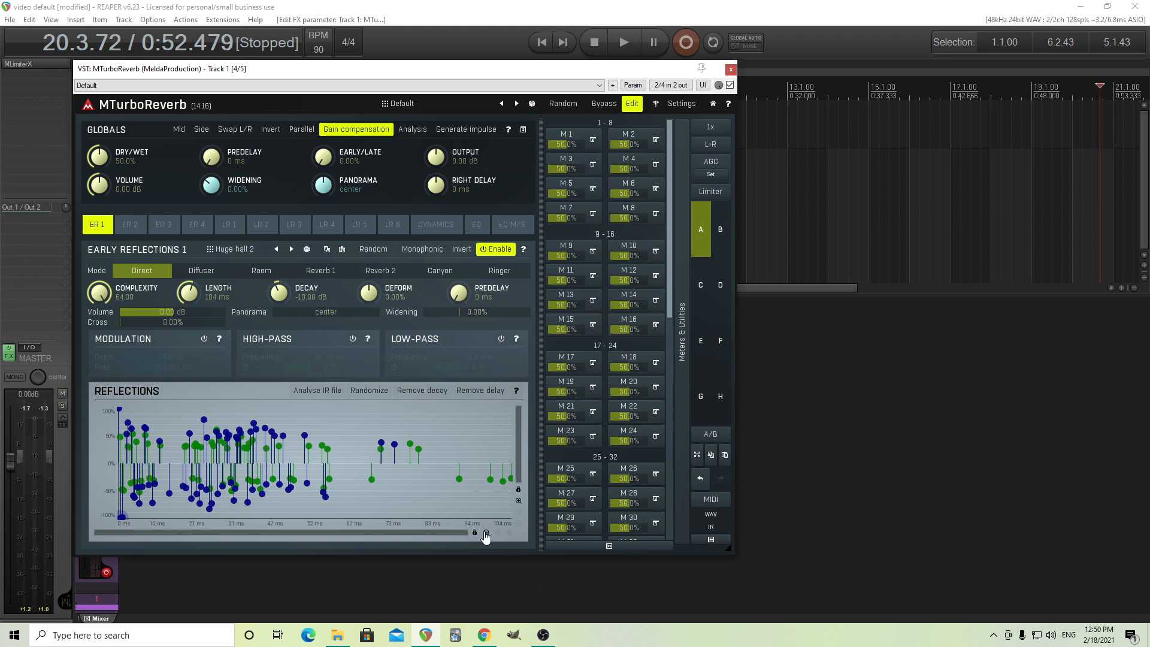
drag(236, 73, 424, 80)
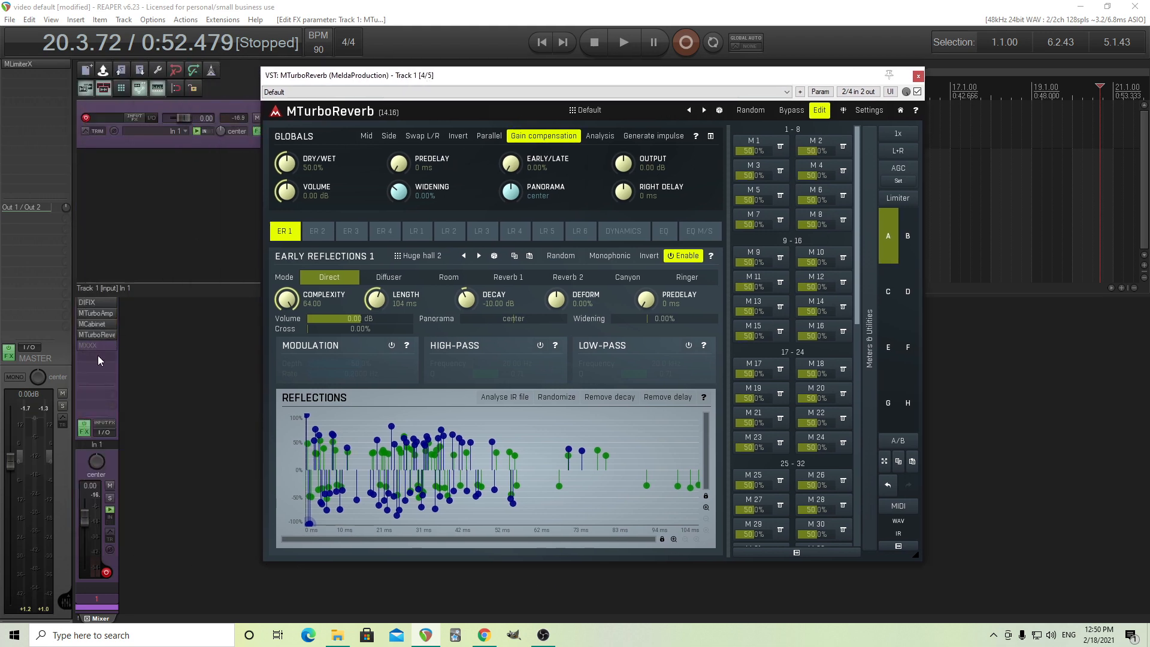
Bypass MTurboReverb and add the MDelayMB delay to the end of Track 1's effects chain.
shift+click(95, 334)
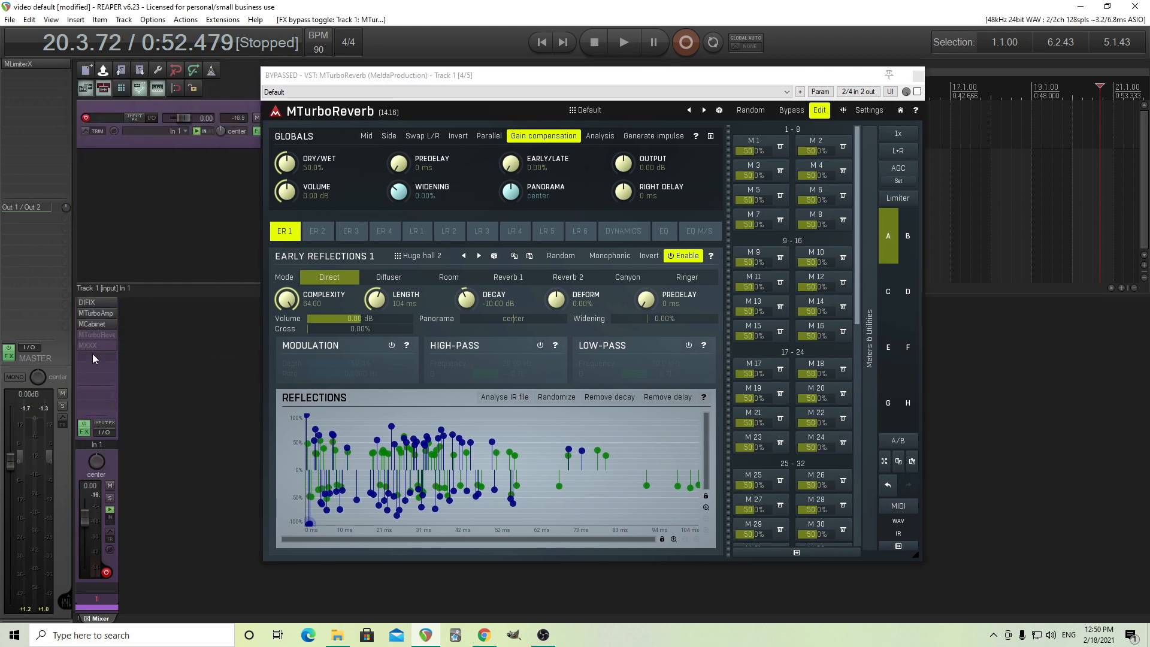
right_click(92, 358)
mouse_move(193, 376)
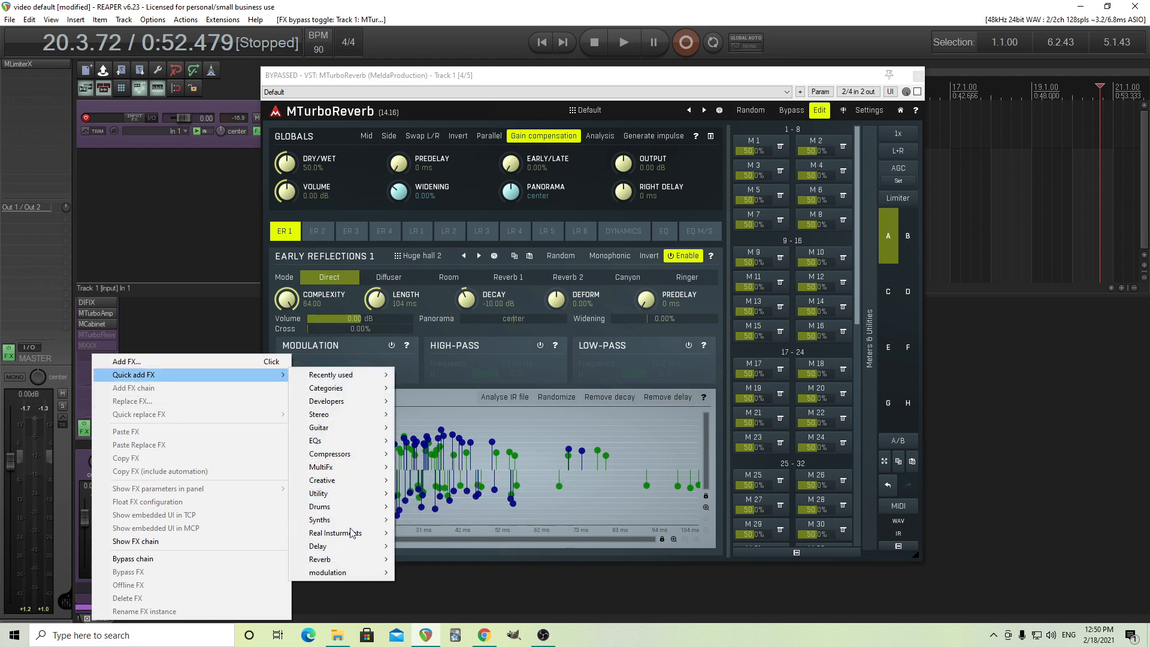
mouse_move(371, 546)
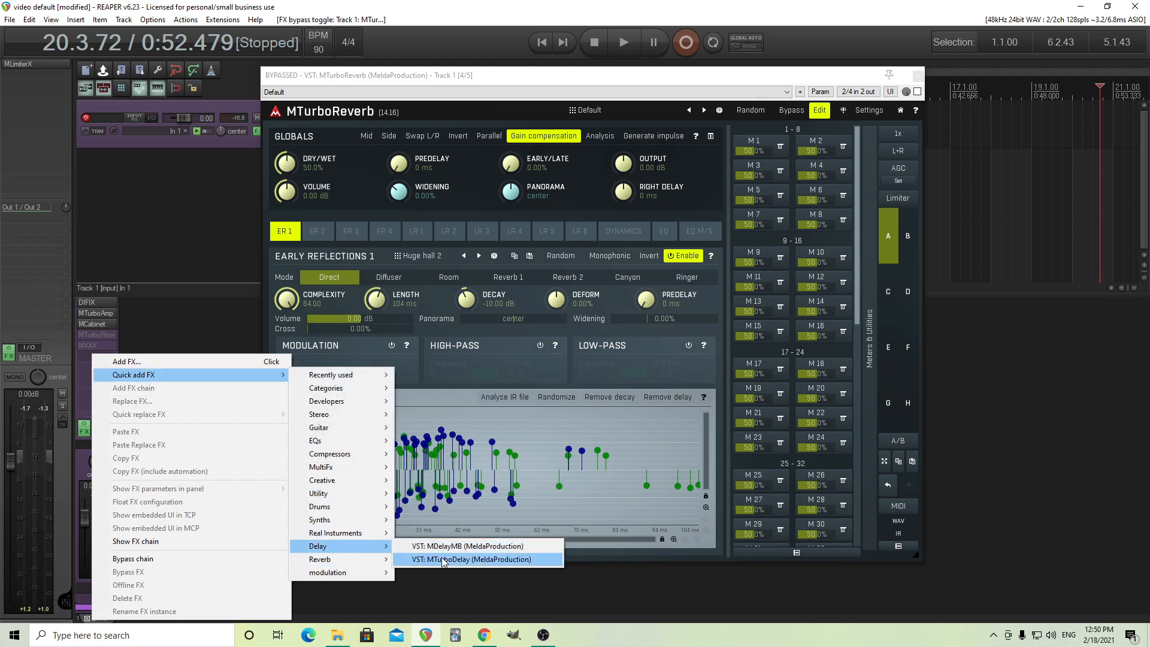
click(459, 546)
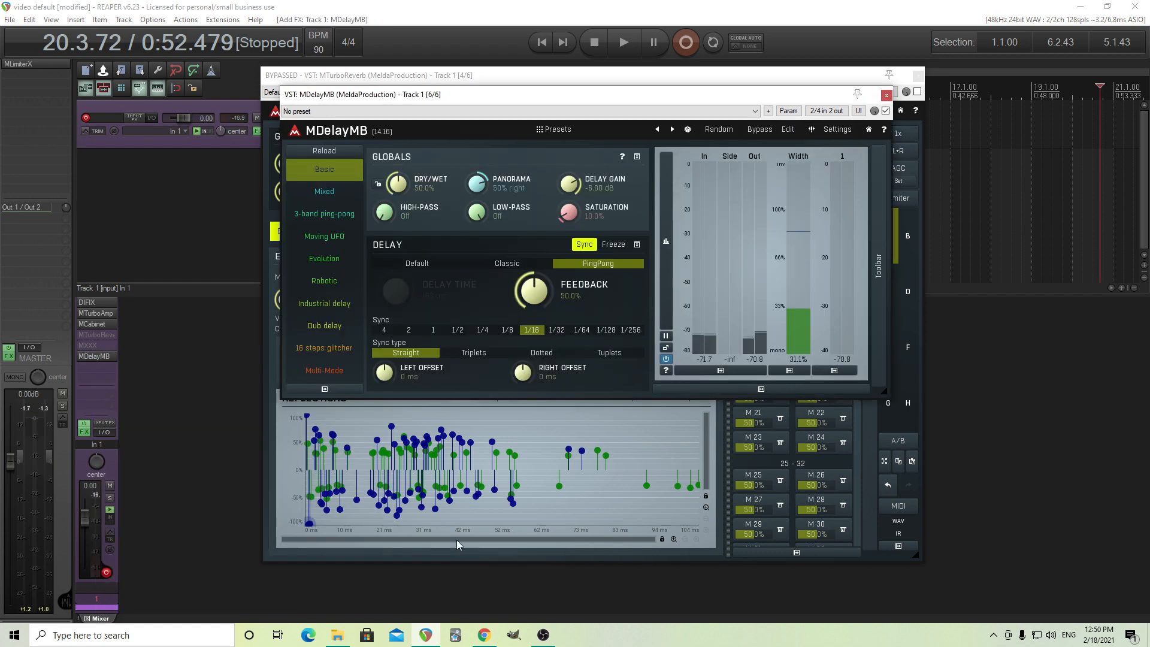
Load the AH Lead 1 preset from the Chandler folder into MDelayMB and close the preset browser.
click(557, 129)
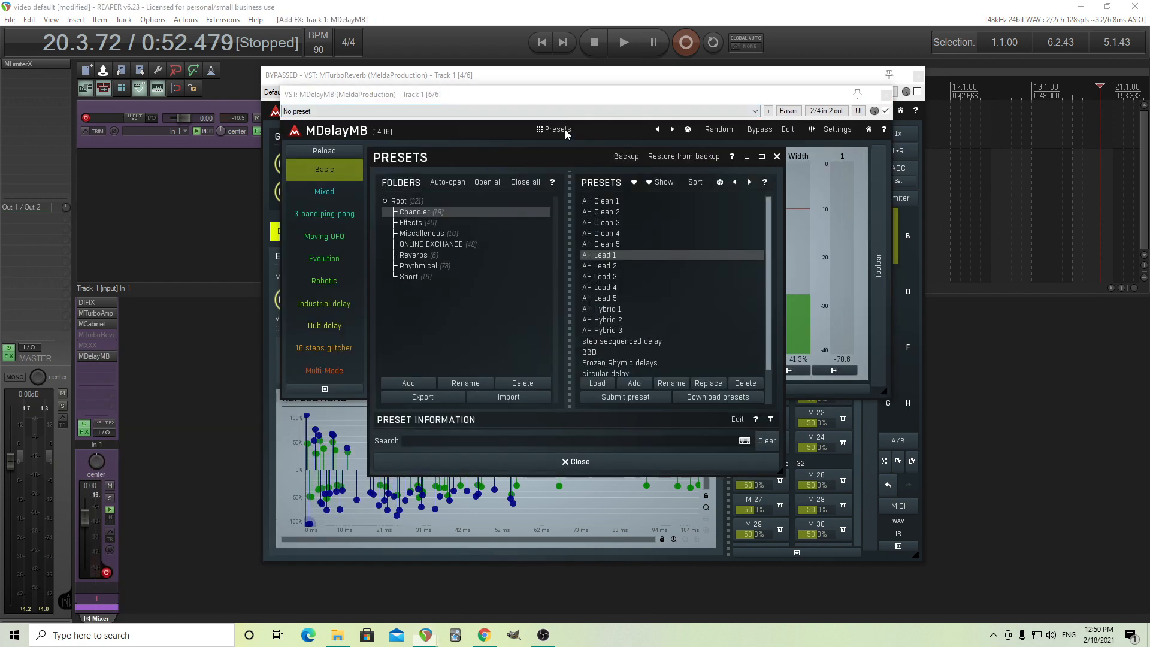
click(613, 204)
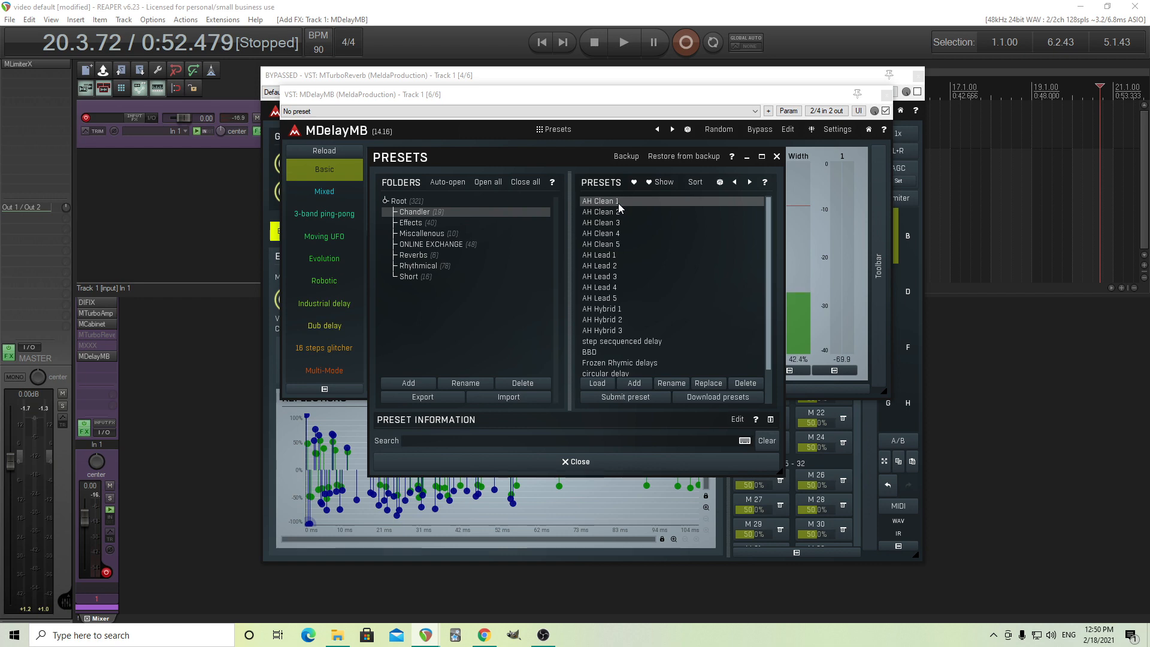
click(622, 256)
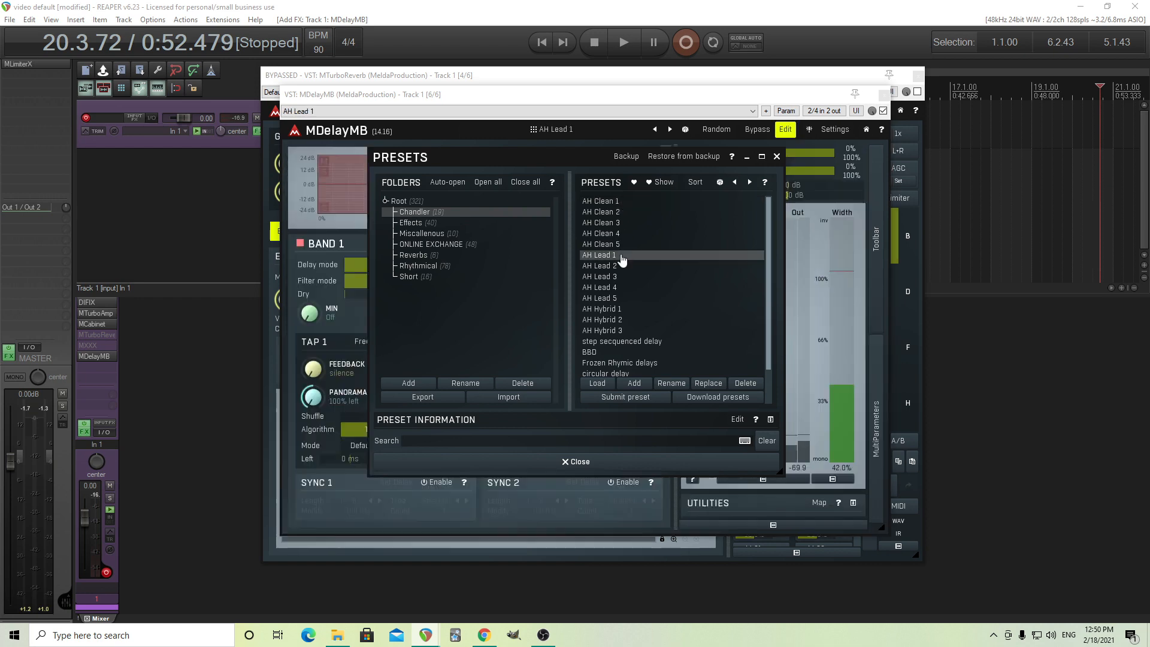
click(573, 463)
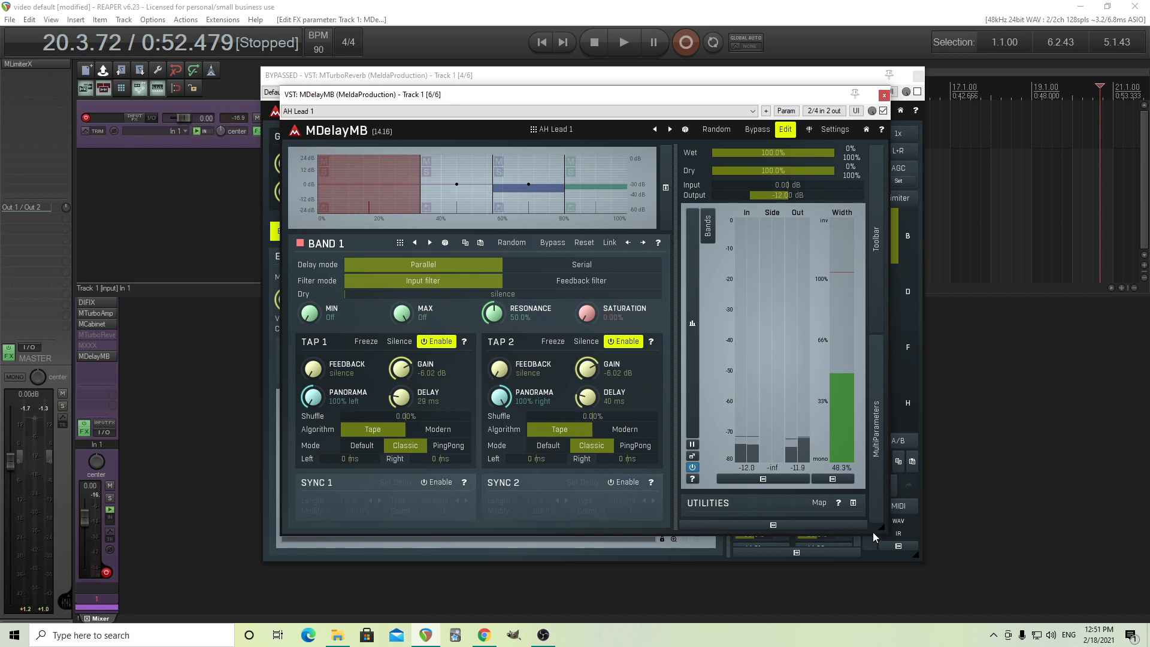
Uncover MTurboReverb by moving MDelayMB aside and set the Early Reflections 1 complexity to 8.
drag(393, 96, 593, 180)
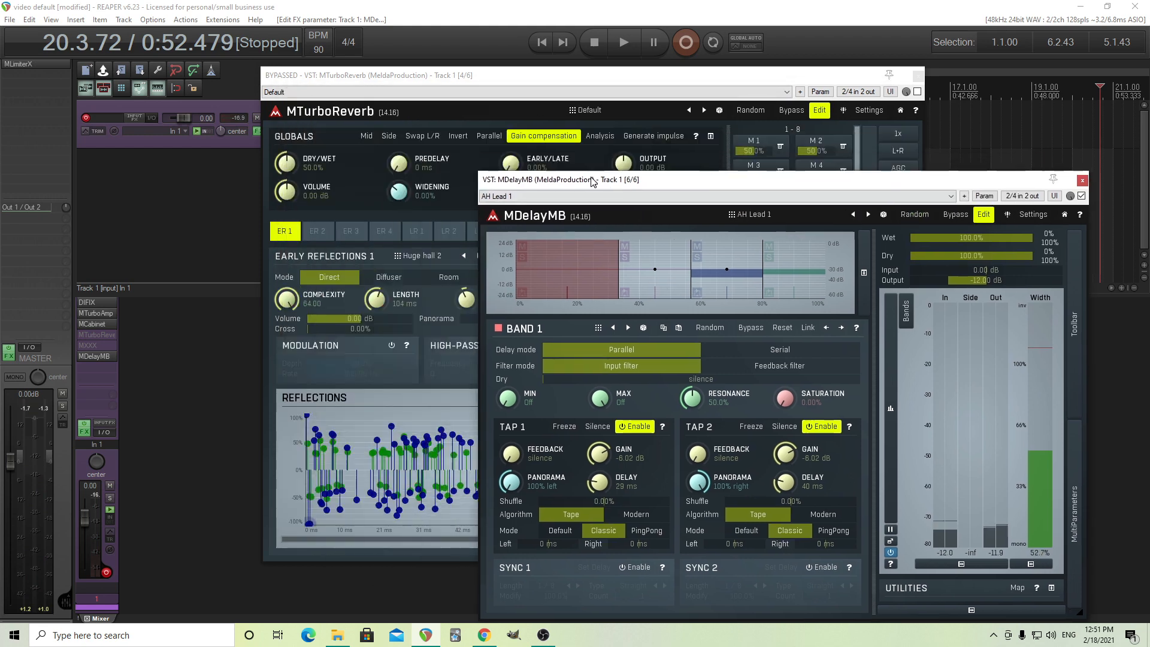
click(334, 439)
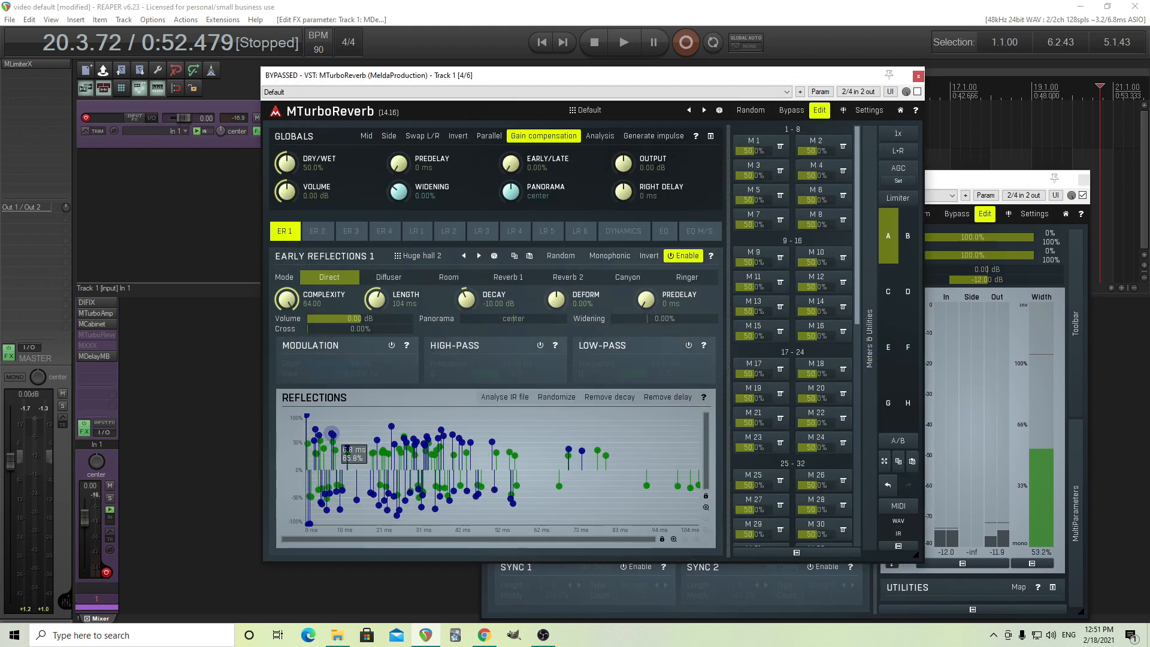
drag(287, 299, 287, 372)
double_click(287, 300)
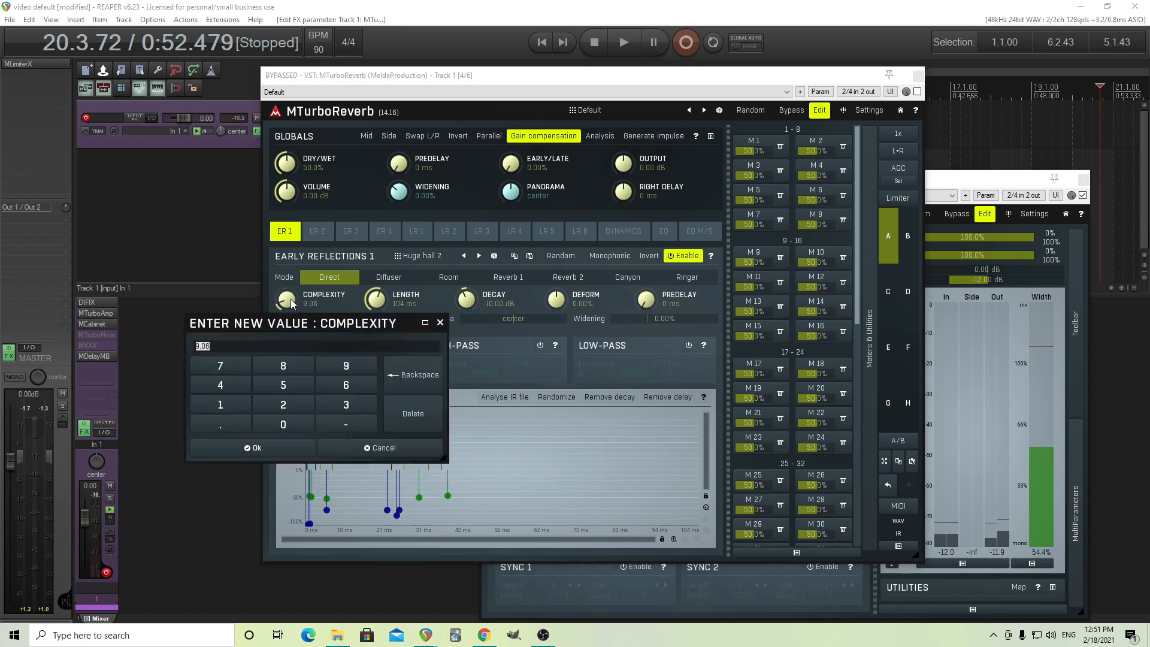
click(288, 367)
click(290, 450)
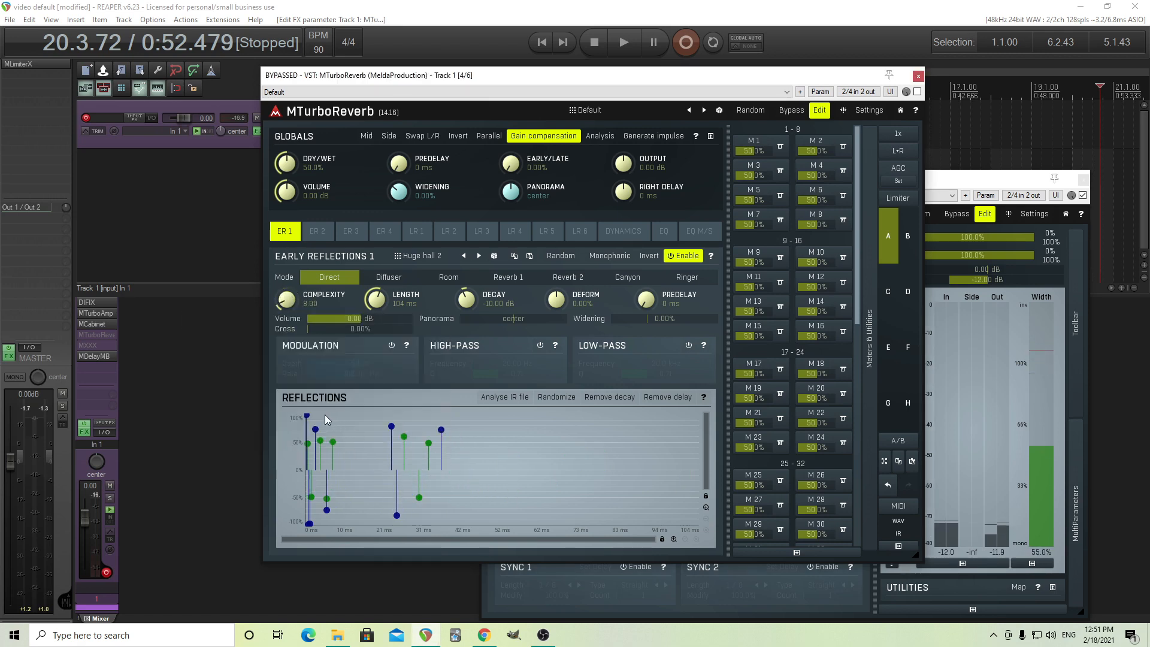
Move two positive blue taps in the Reflections graph, one slightly to the right and one to about 29 ms.
drag(317, 427, 324, 427)
click(1028, 182)
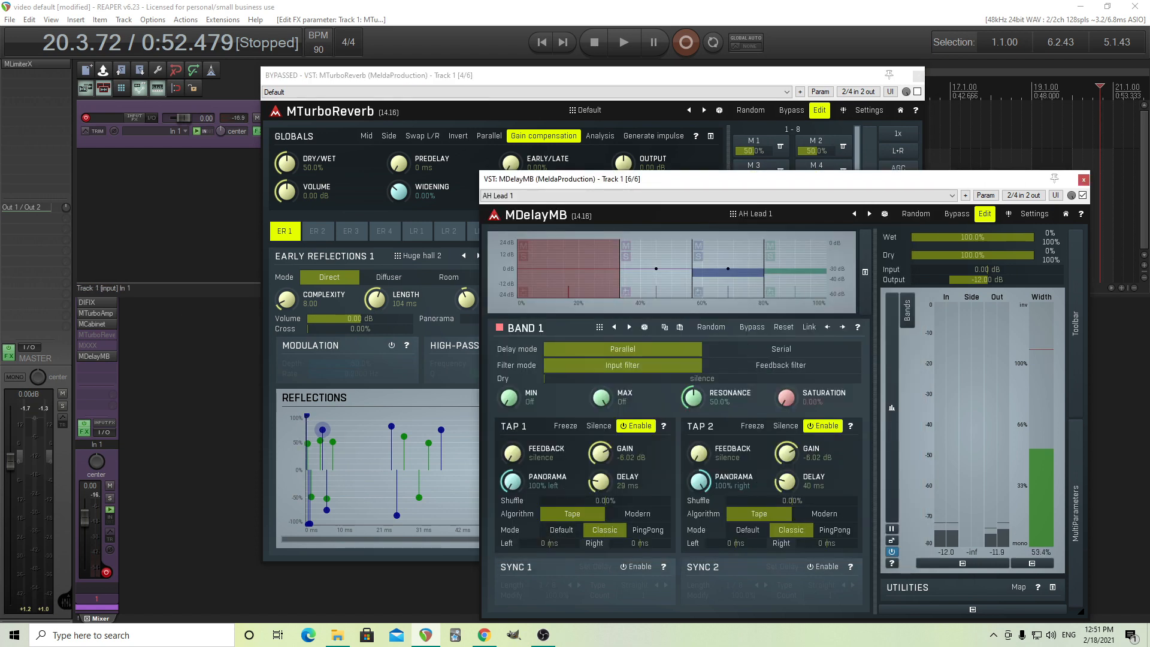
drag(323, 430, 417, 423)
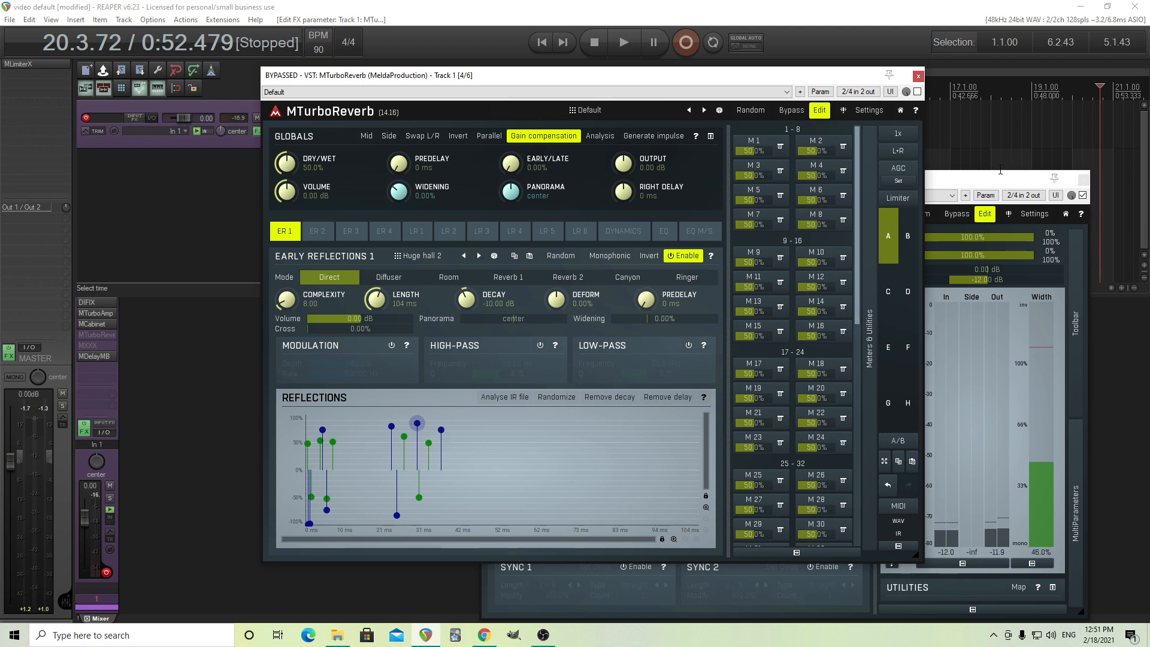
Examine MDelayMB's impulse response export options and the Waveforms folder, cancelling without saving and closing the plugin window.
click(982, 180)
drag(970, 180, 790, 104)
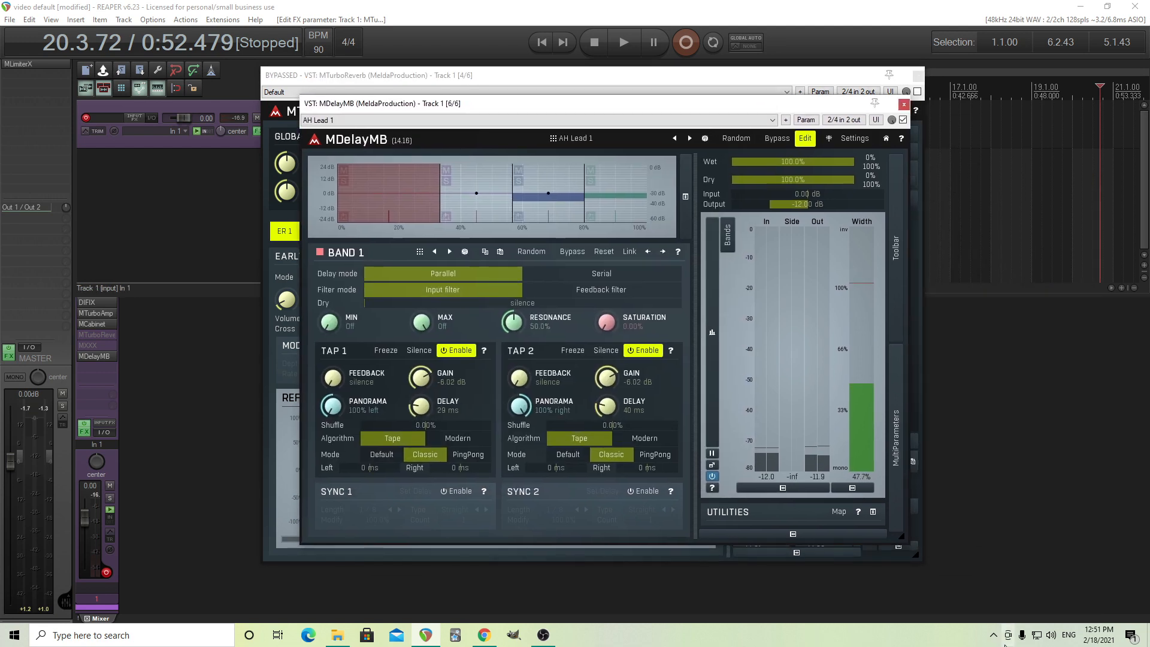
click(896, 318)
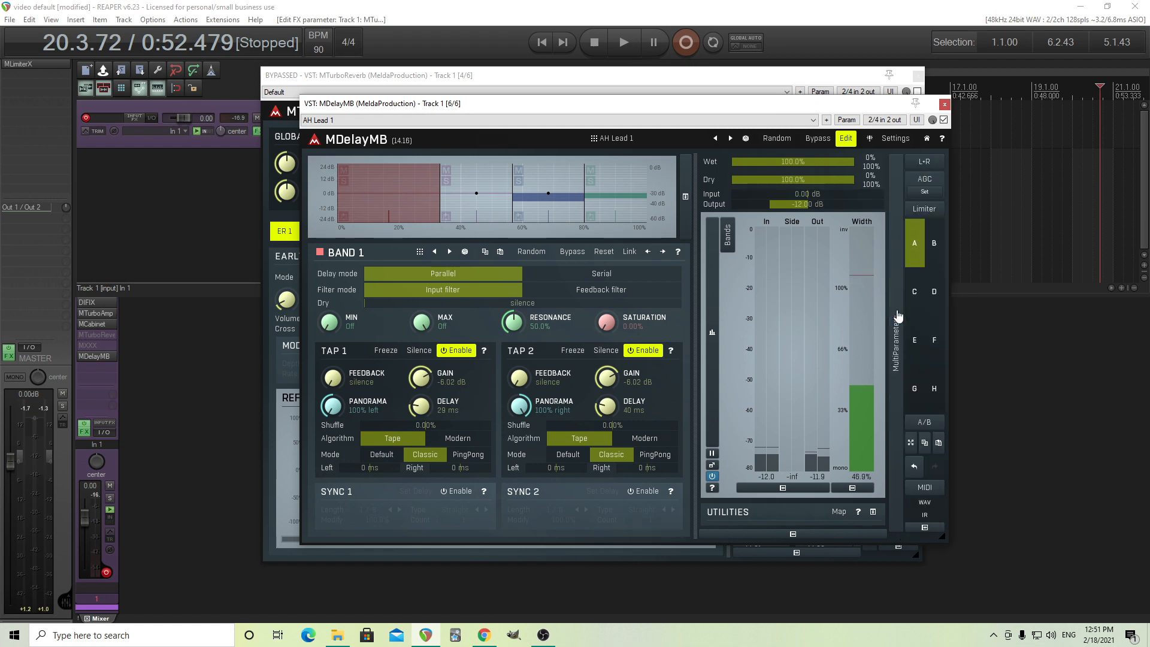
click(926, 517)
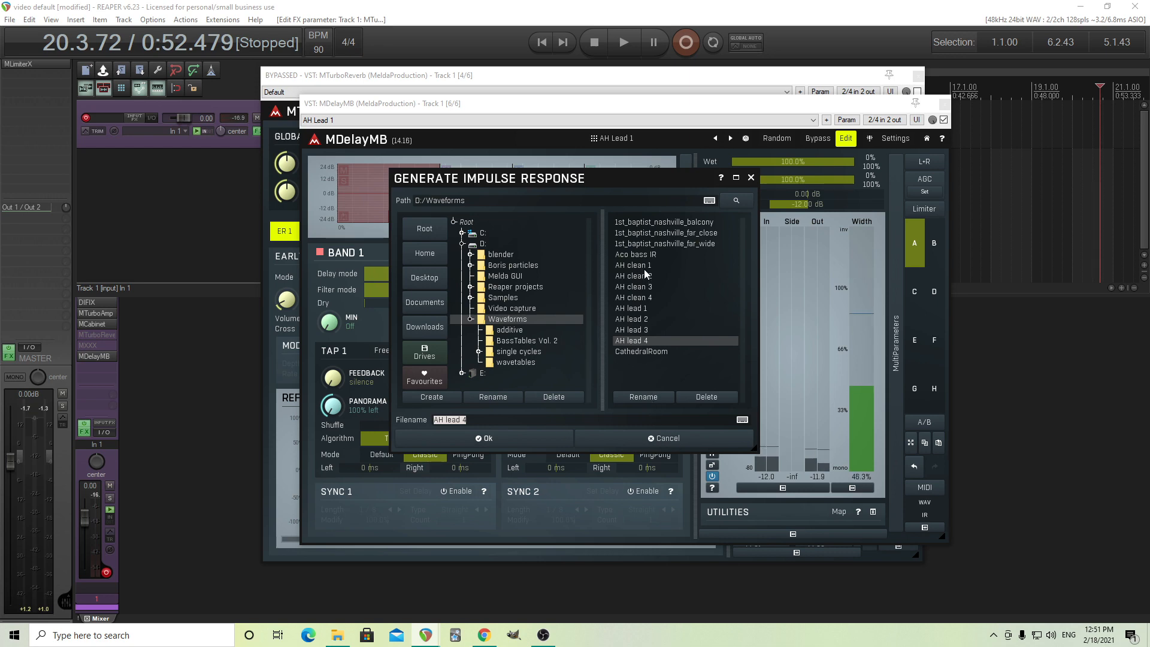
click(663, 438)
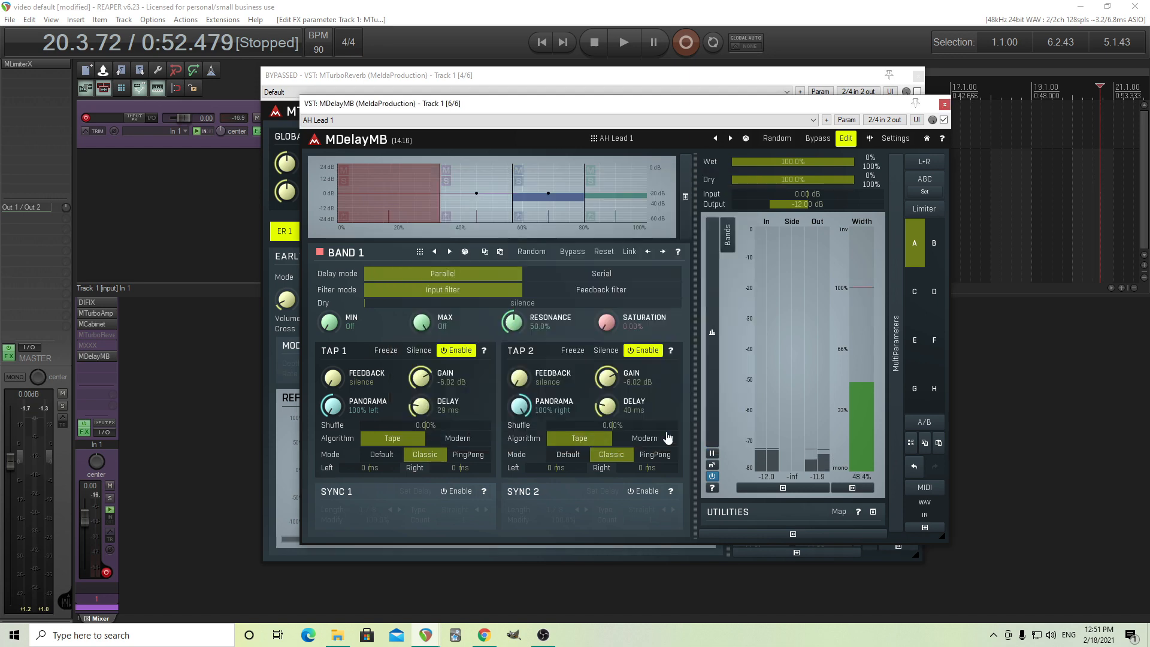
click(945, 105)
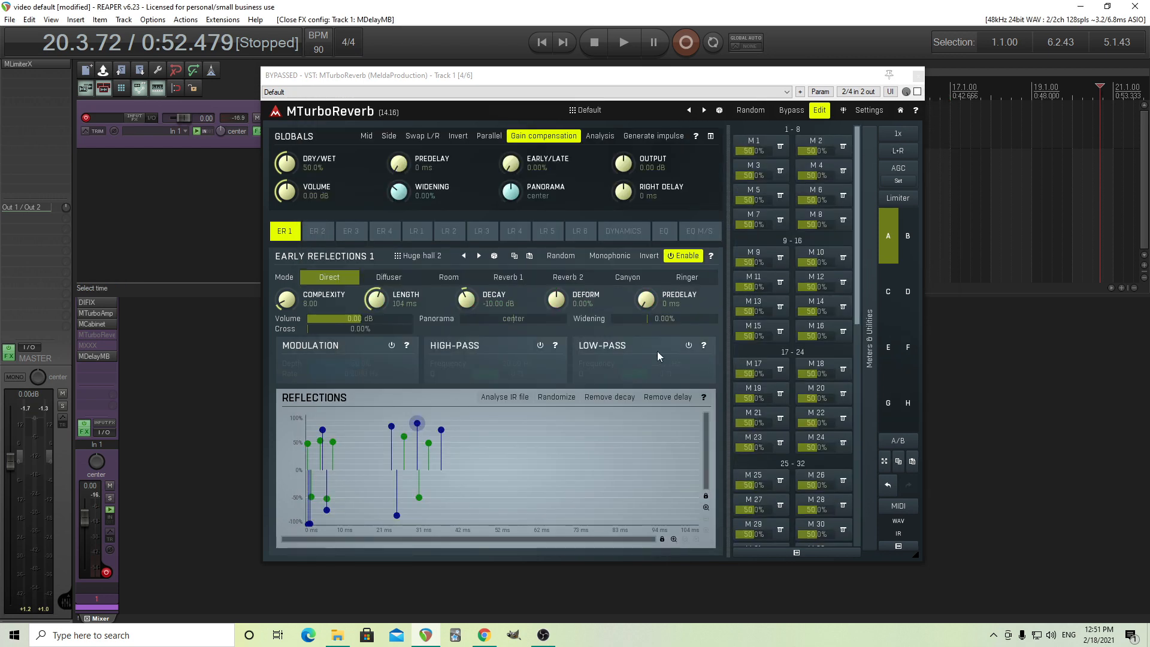
Analyse the impulse response file AH clean 1.wav to replace the Early Reflections 1 taps.
click(510, 398)
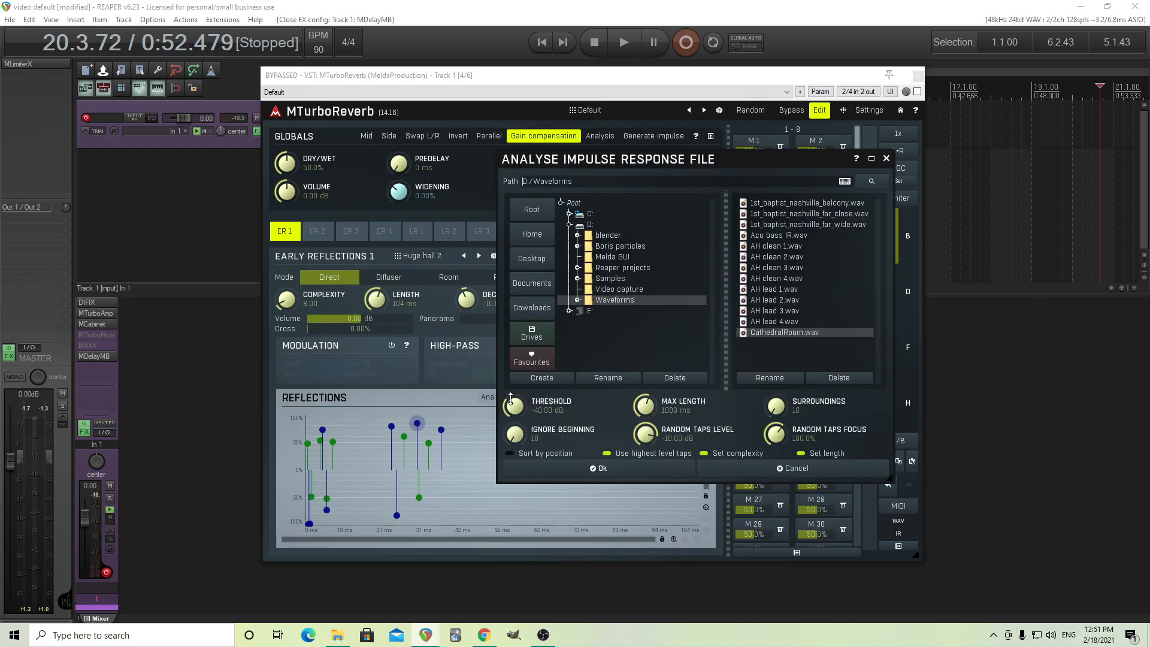
click(782, 248)
click(627, 471)
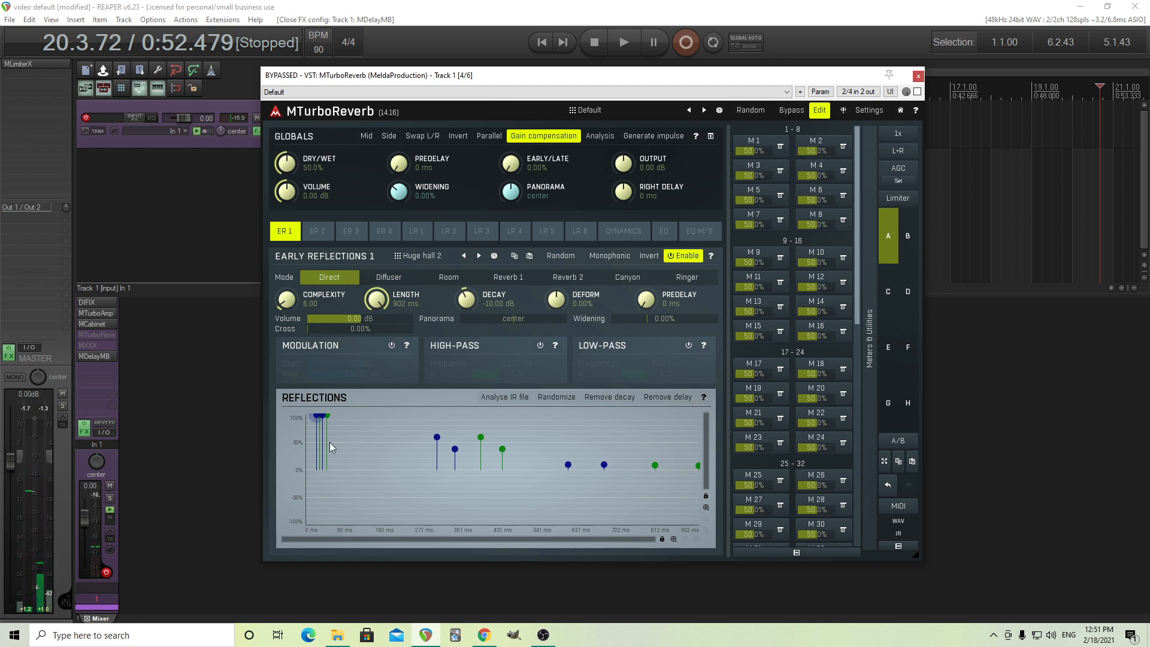
Bypass MDelayMB and enable MTurboReverb on Track 1 to hear the analysed reflections.
shift+click(100, 356)
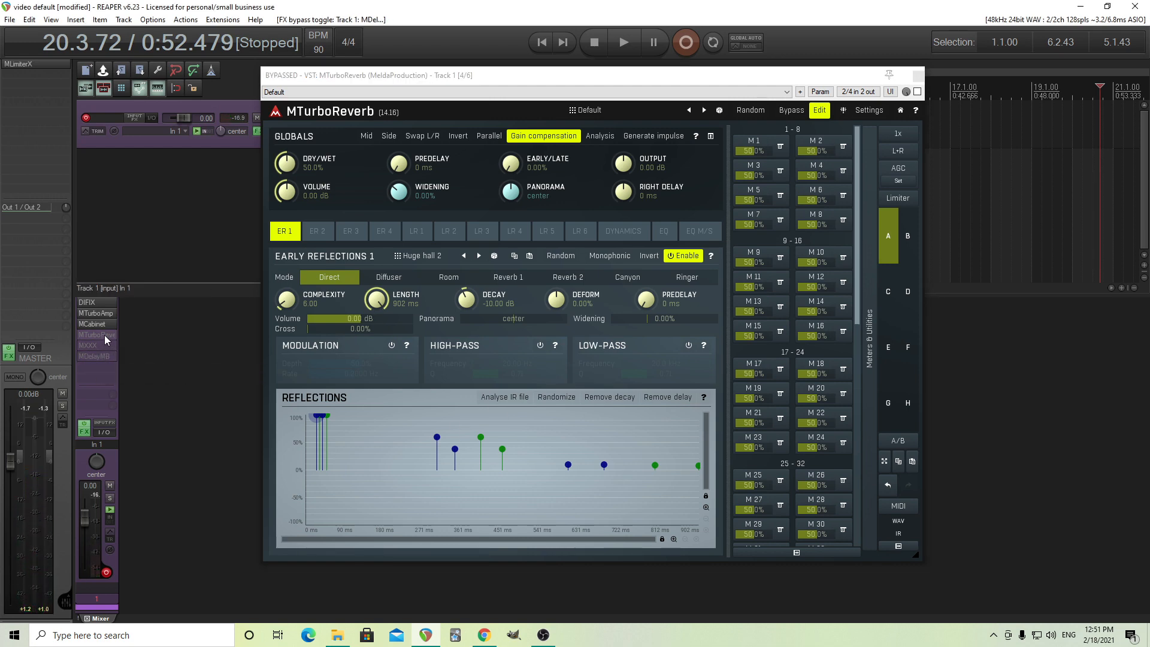
shift+click(98, 336)
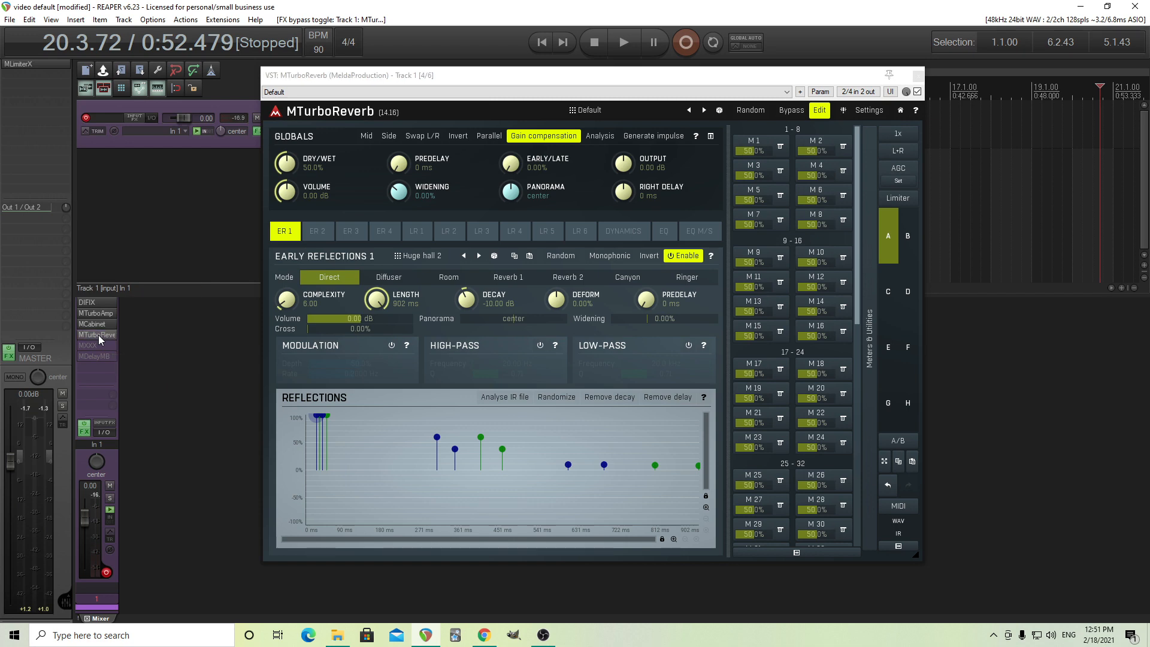
click(98, 335)
click(98, 335)
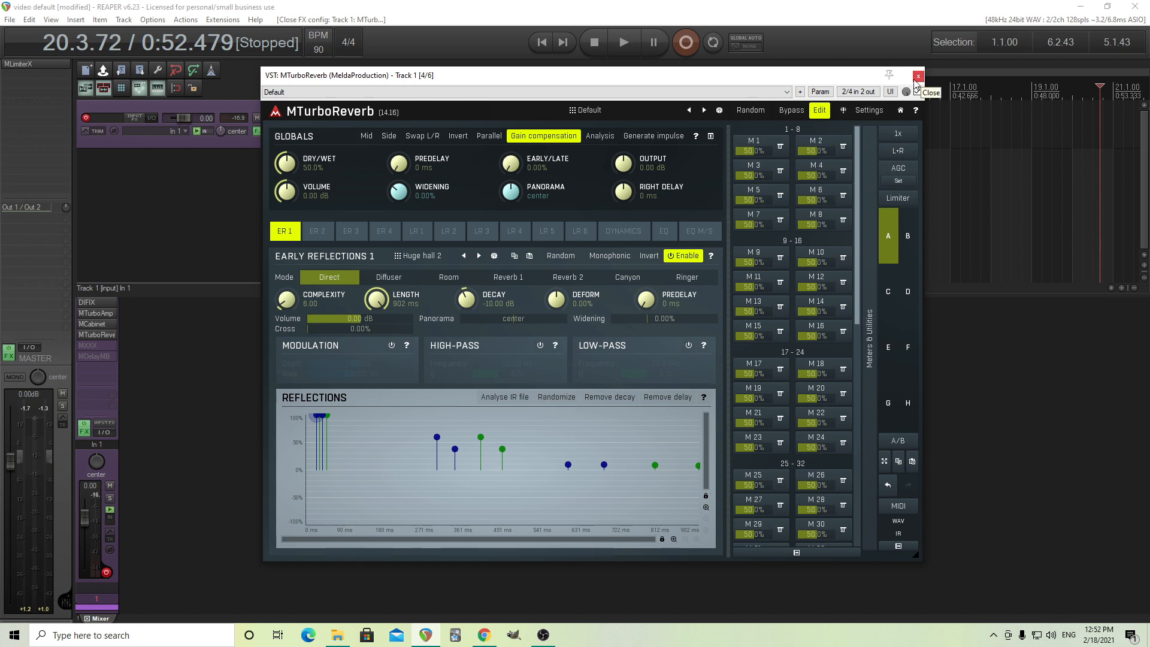
Switch MTurboReverb out of edit mode, load the Small room device and close its window.
click(820, 111)
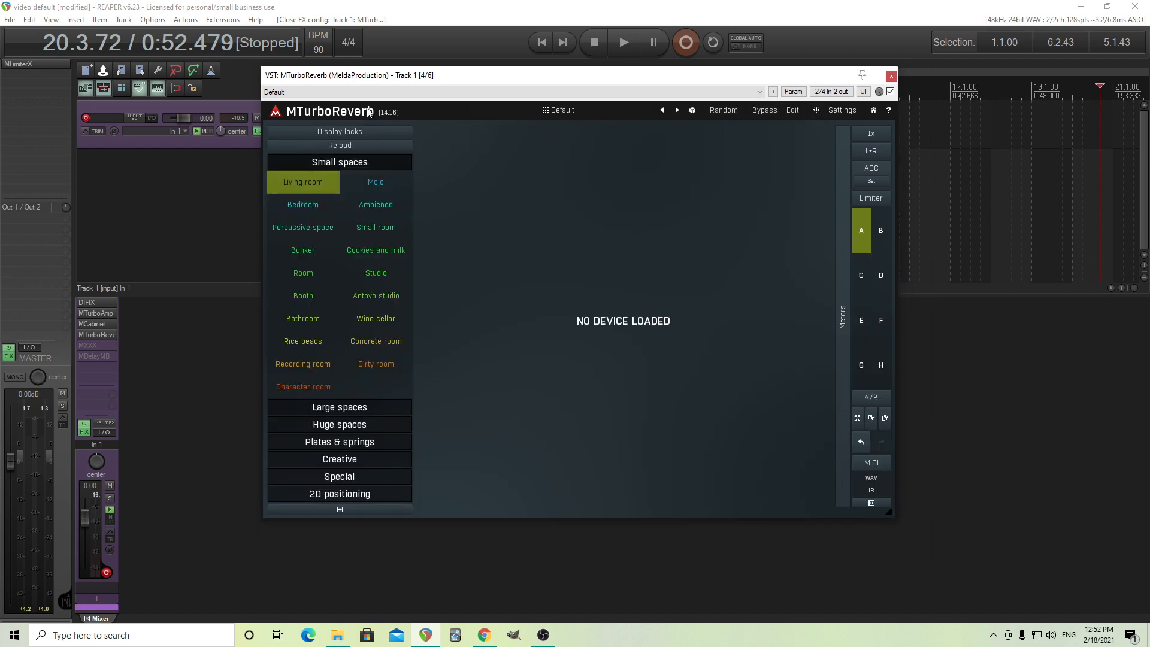
click(380, 223)
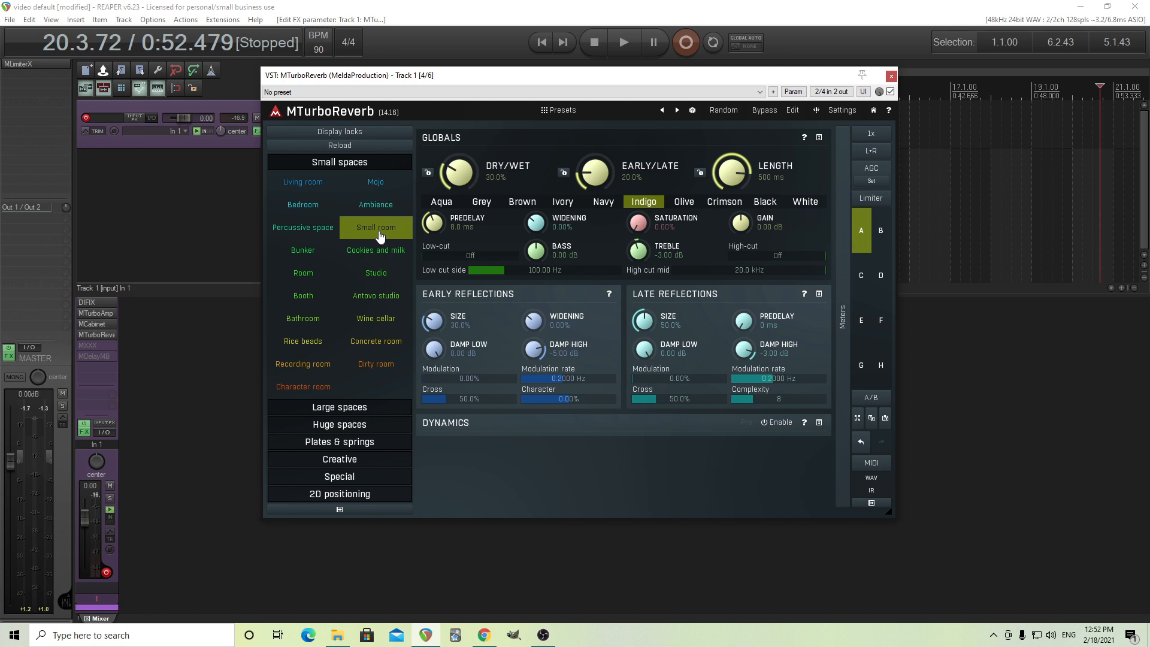
click(892, 76)
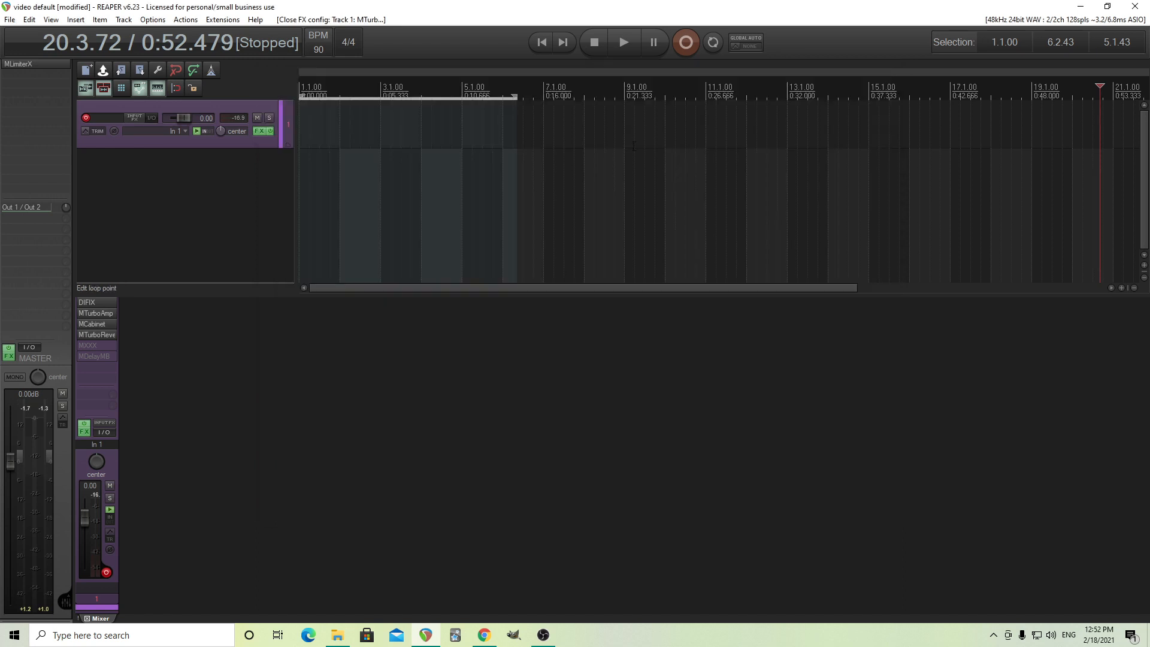
Remove MDelayMB from Track 1 and bypass MTurboReverb.
right_click(95, 358)
click(125, 336)
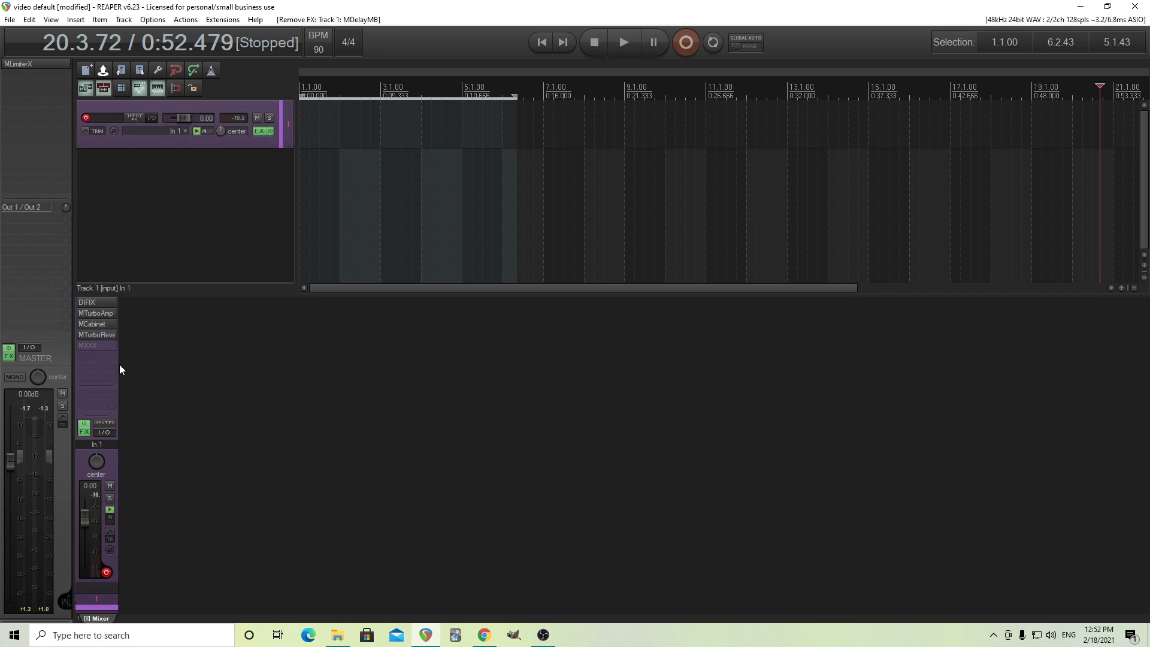
shift+click(100, 333)
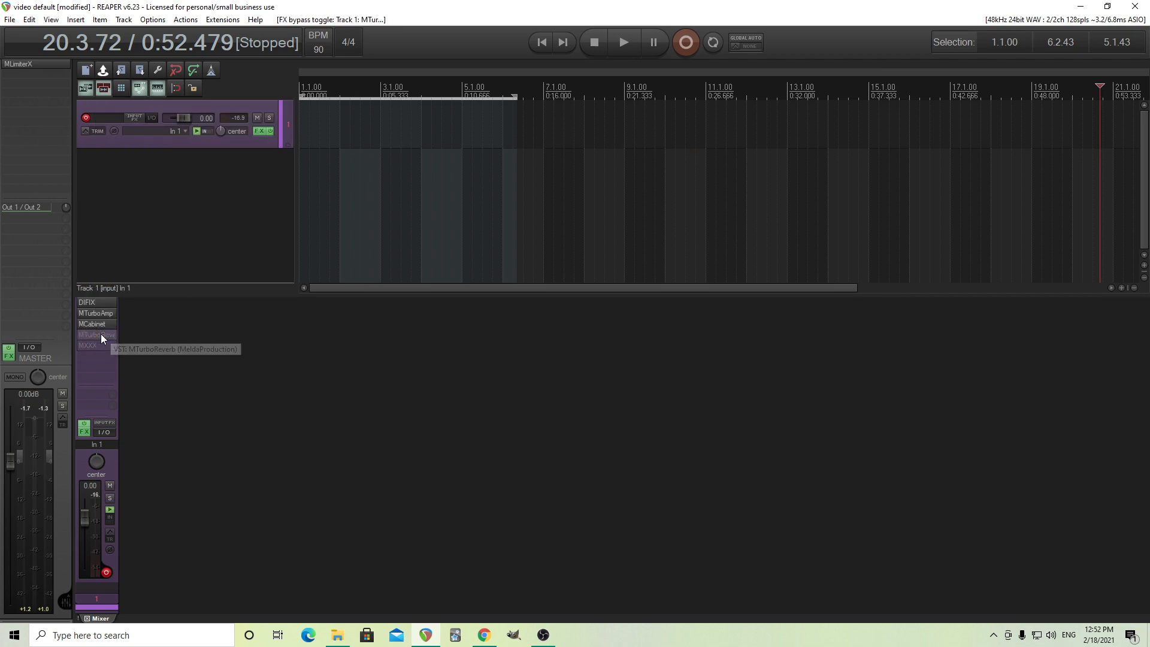
Open and enable MXXX with its Early Reflections preset, comparing the sound with its internal bypass on and off.
click(97, 342)
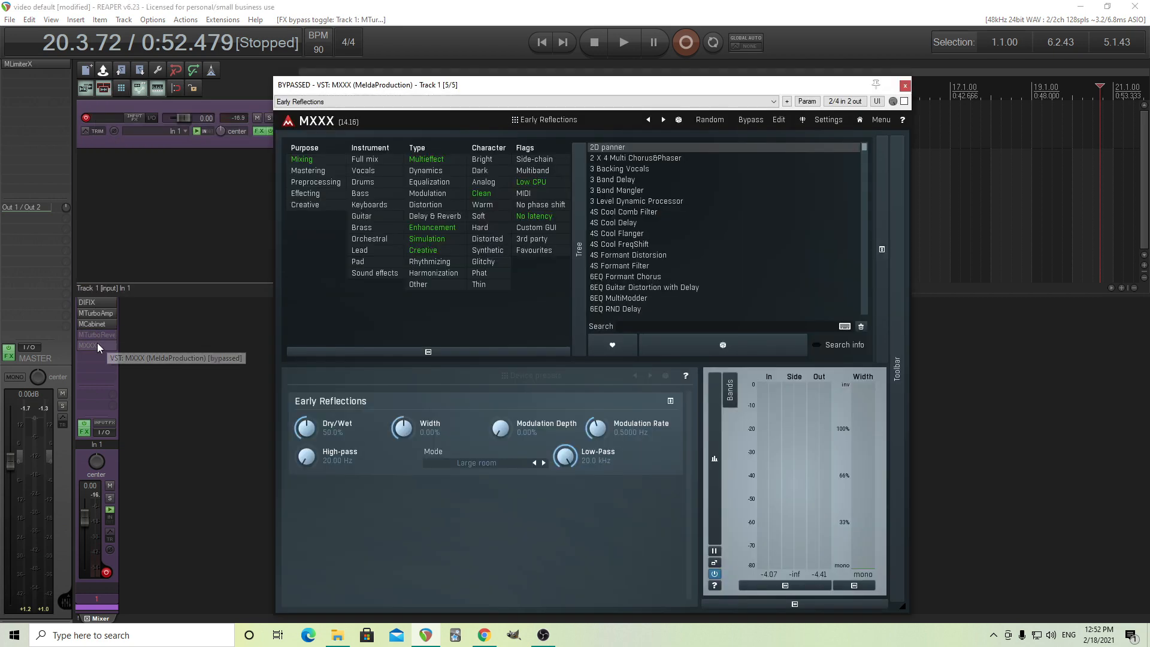
shift+click(98, 345)
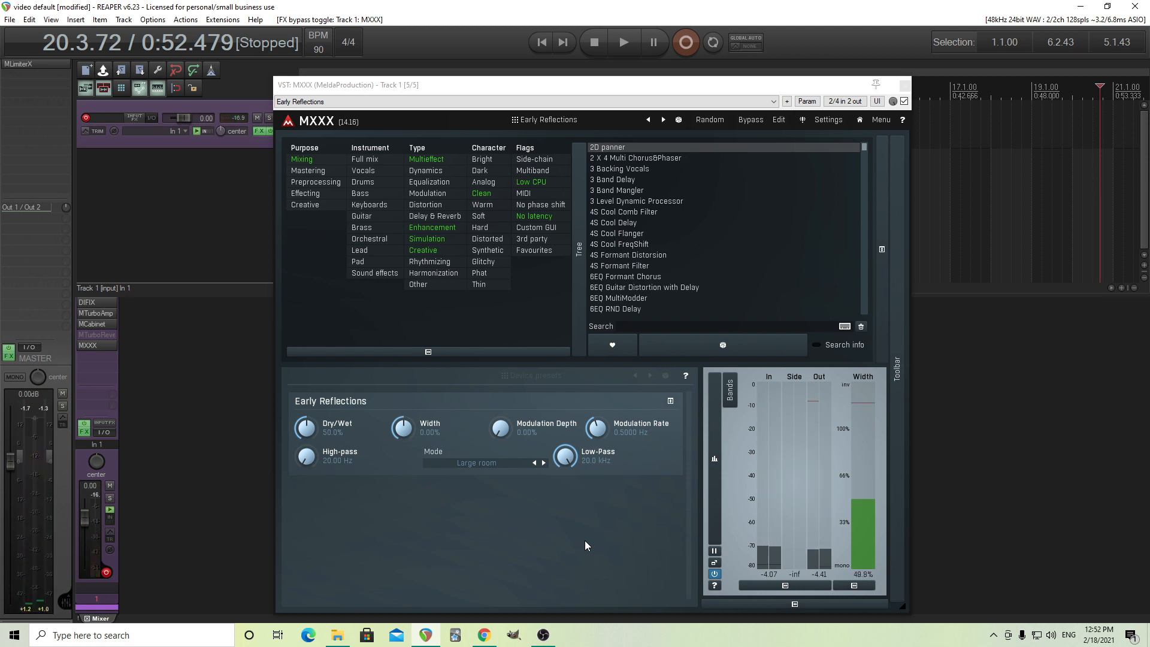
click(757, 121)
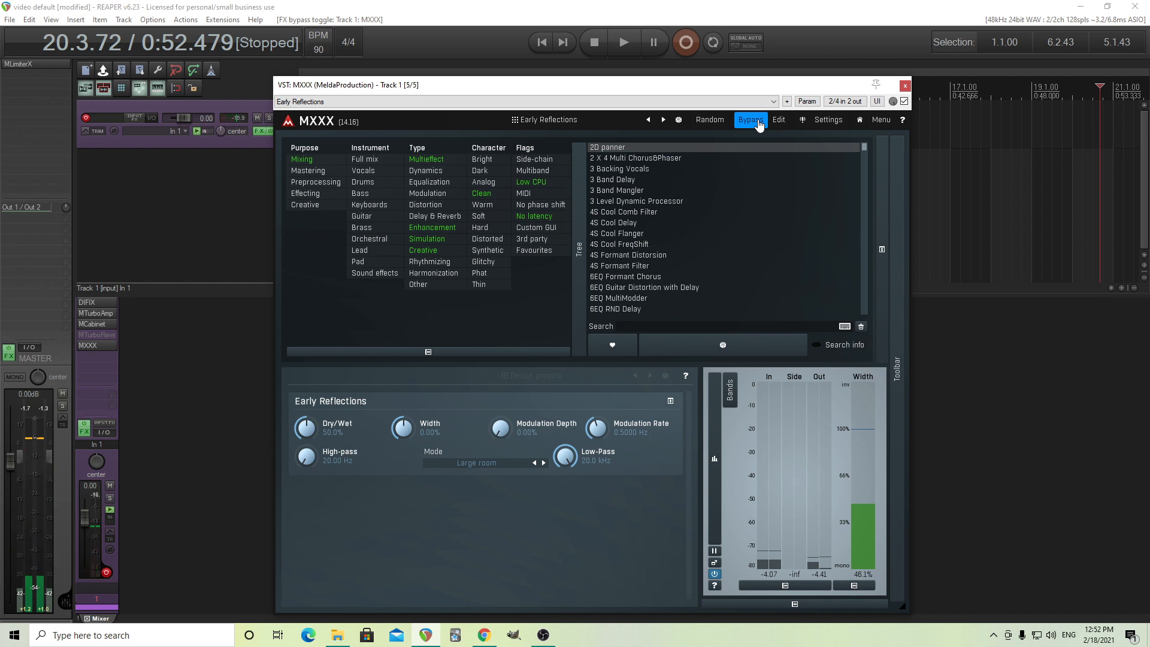
click(757, 121)
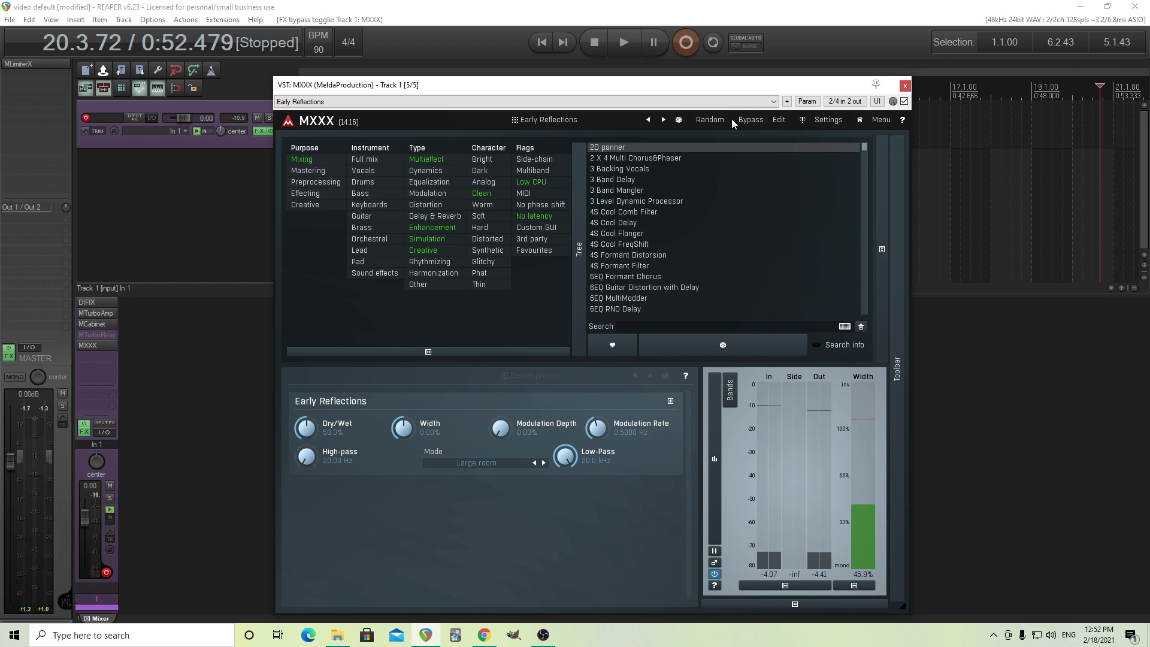
Set the MXXX Early Reflections mode to Fusion 1 and raise its modulation depth to about 29%.
click(473, 462)
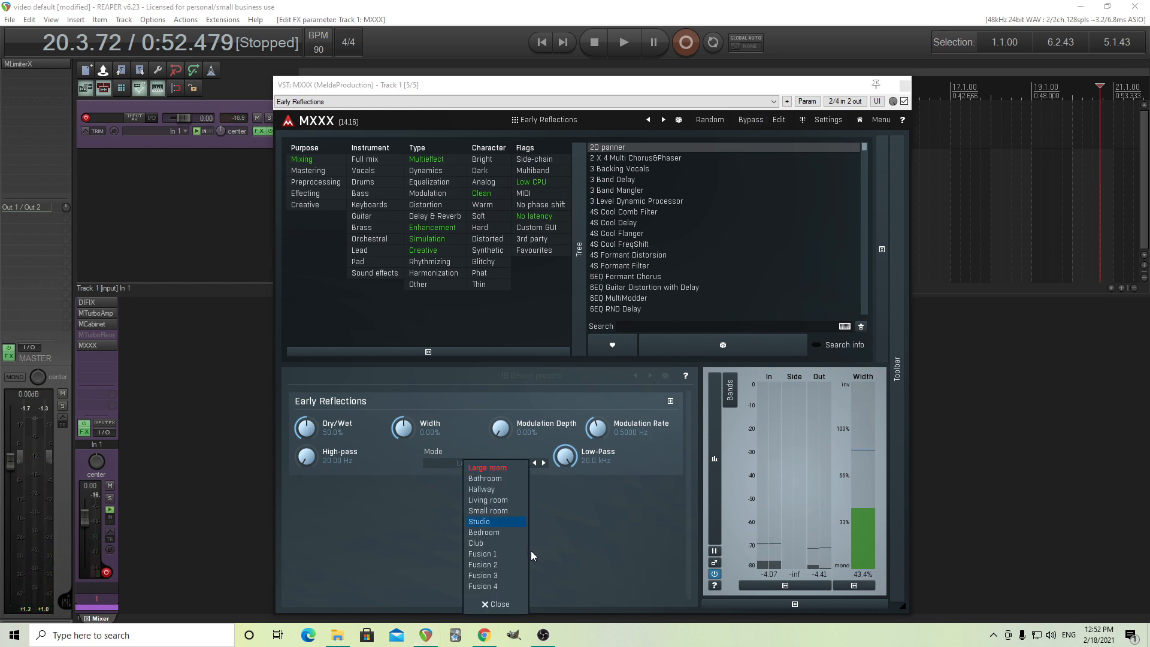
click(514, 557)
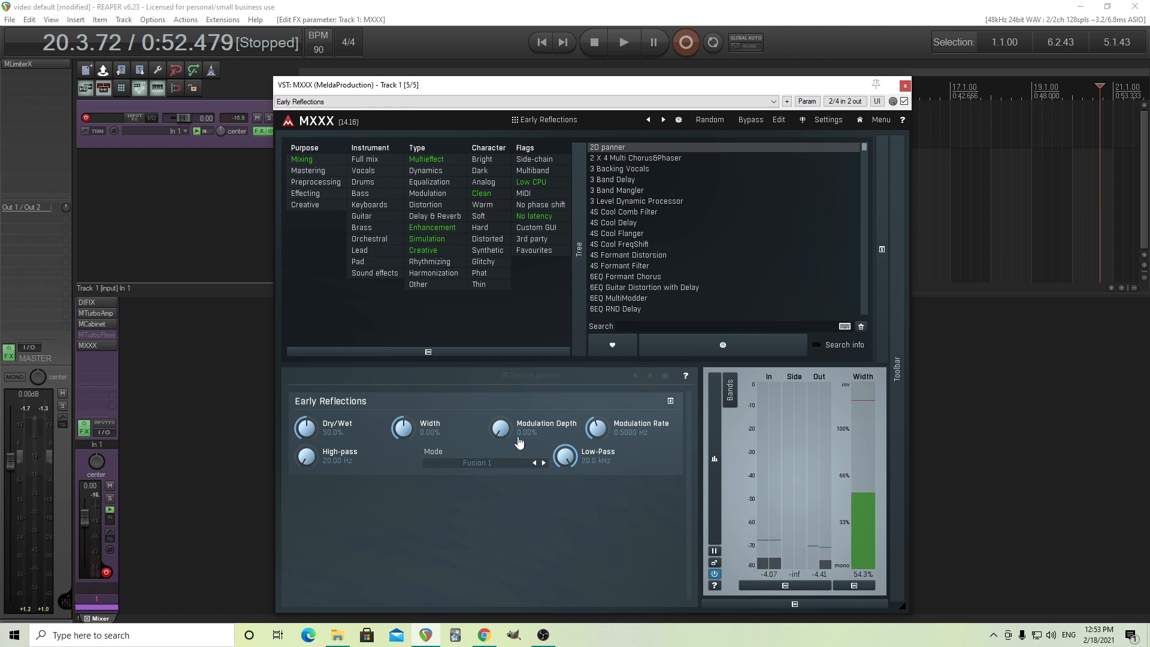
drag(501, 428, 553, 439)
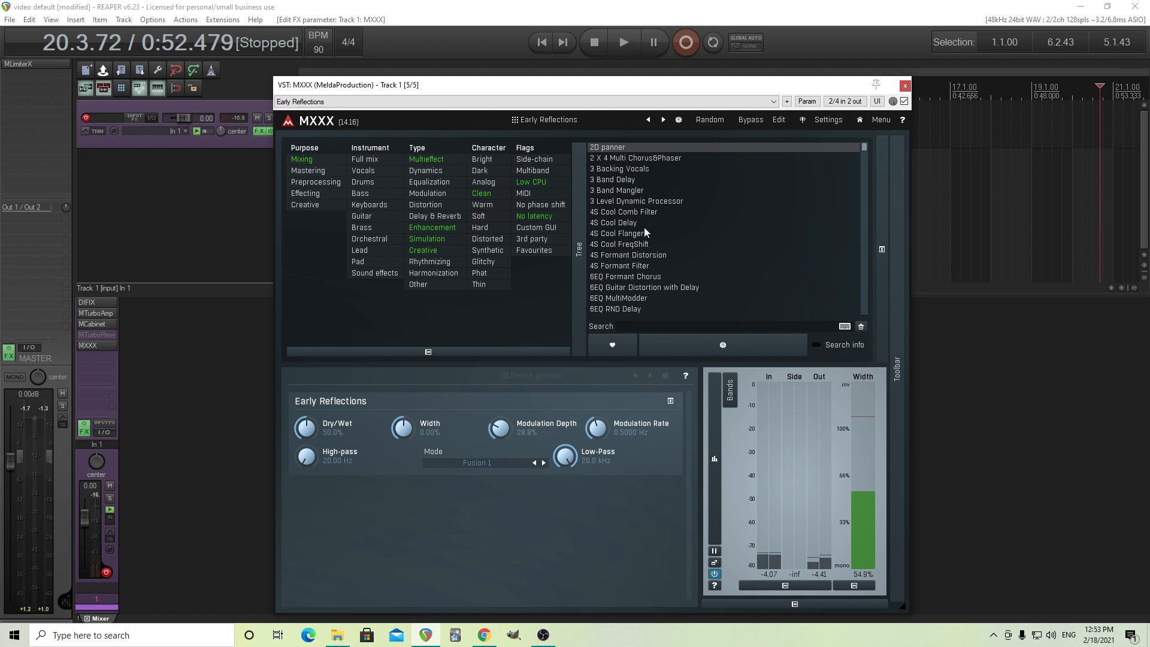
Switch MXXX to its empty B slot and open the edit view for building a new setup.
click(895, 294)
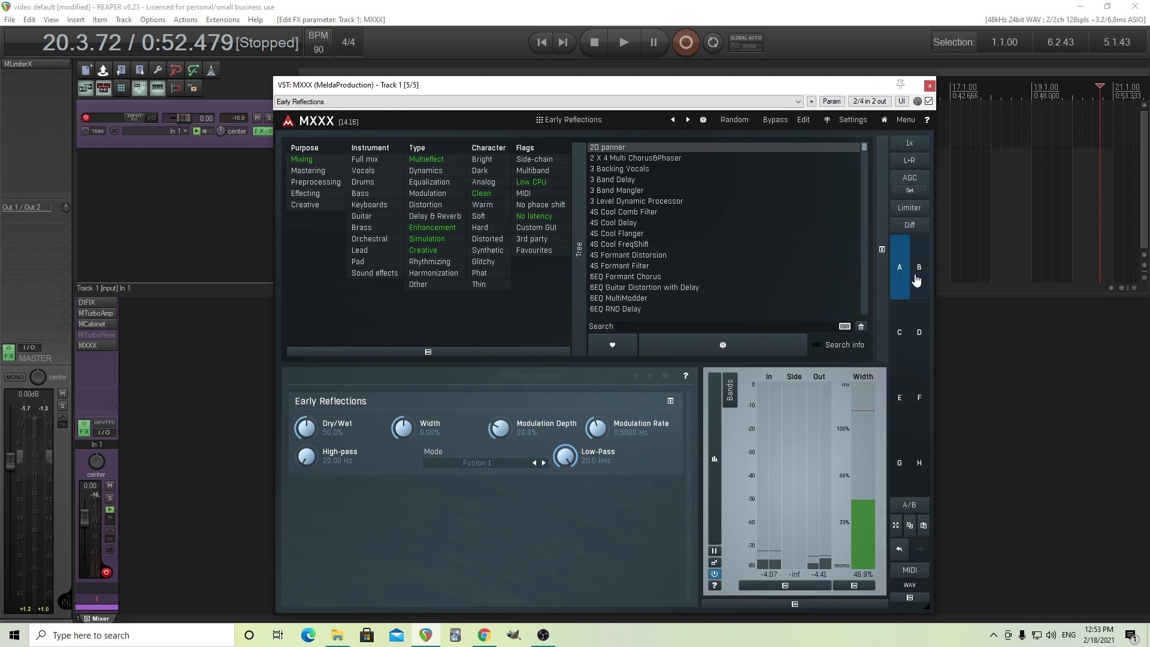
click(913, 279)
click(803, 119)
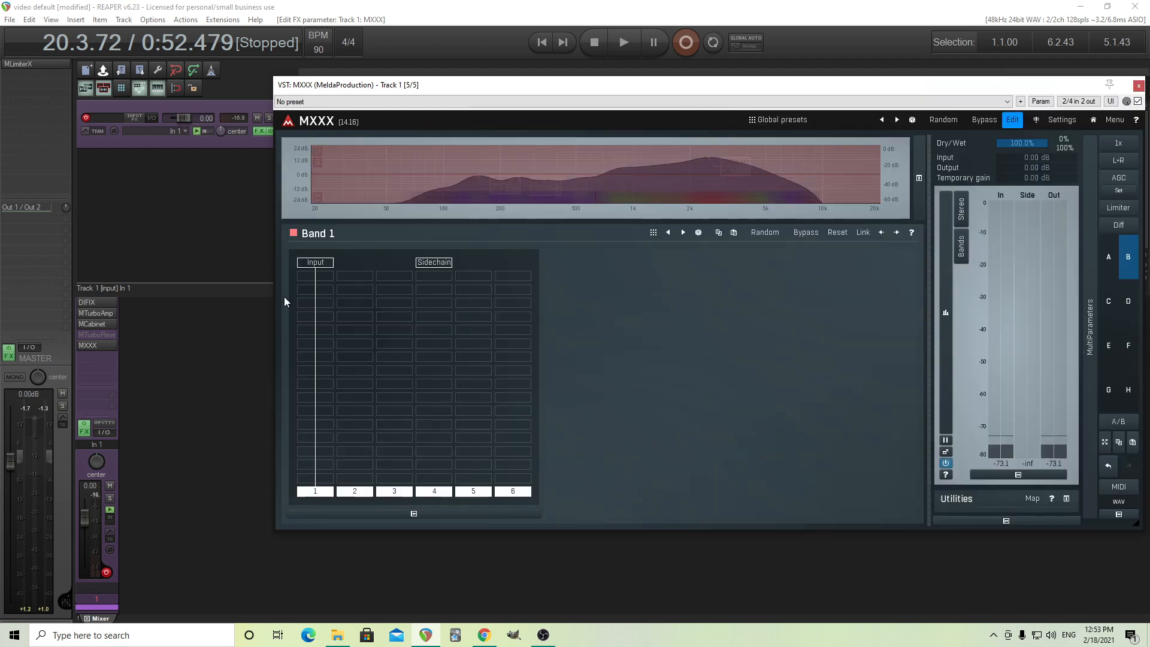
drag(366, 84, 254, 86)
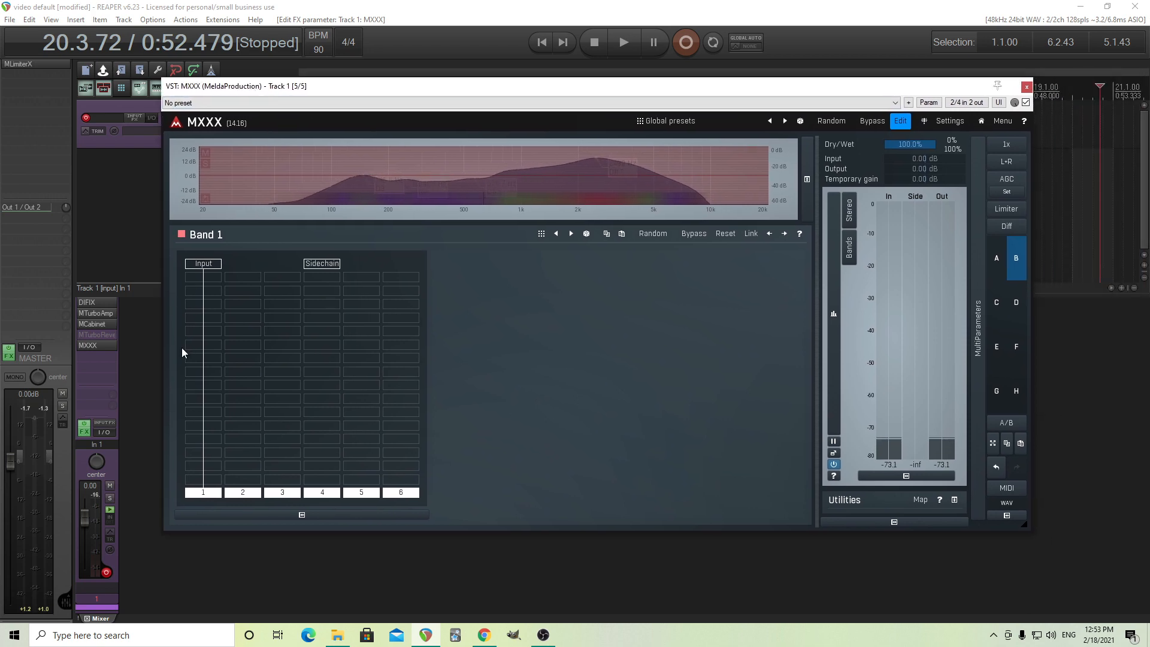
Insert TurboReverb in the third row of Band 1's first column and show it in its own window.
click(203, 306)
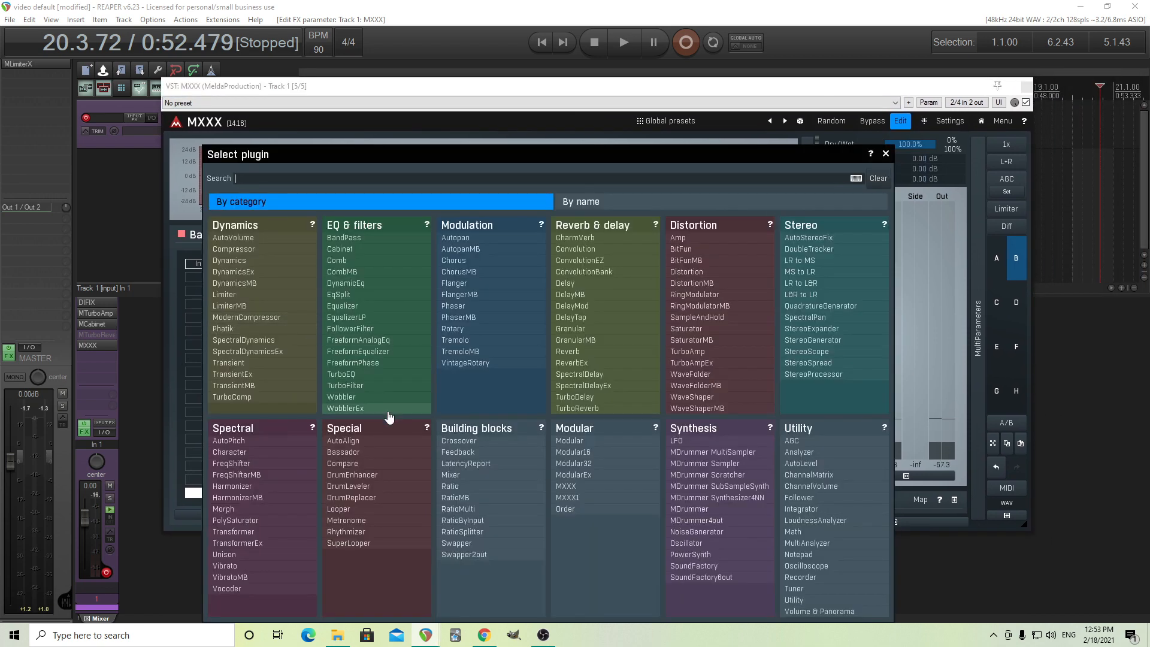
click(614, 410)
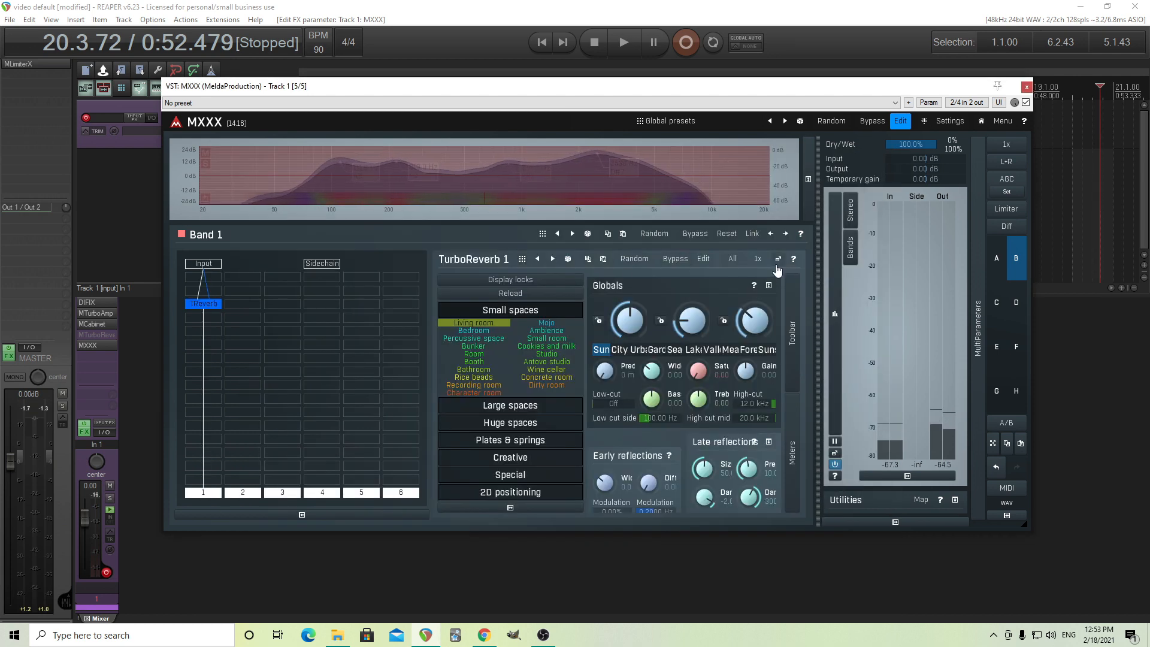
click(778, 259)
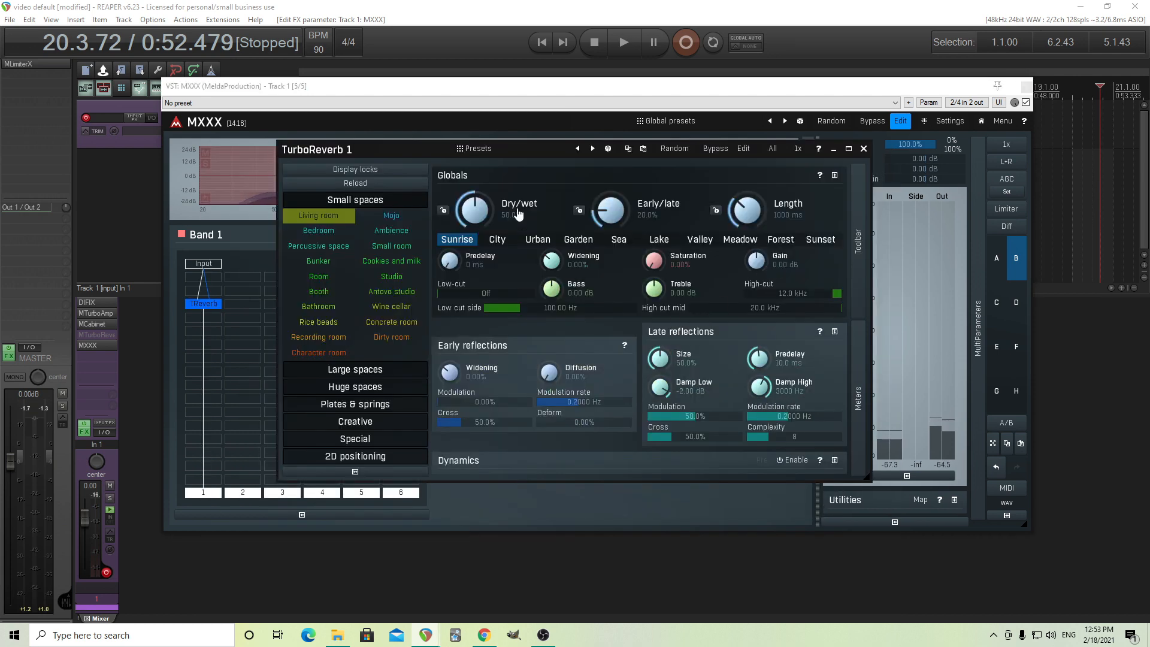
Switch TurboReverb 1 to its edit mode and load the Default preset.
click(519, 150)
click(621, 200)
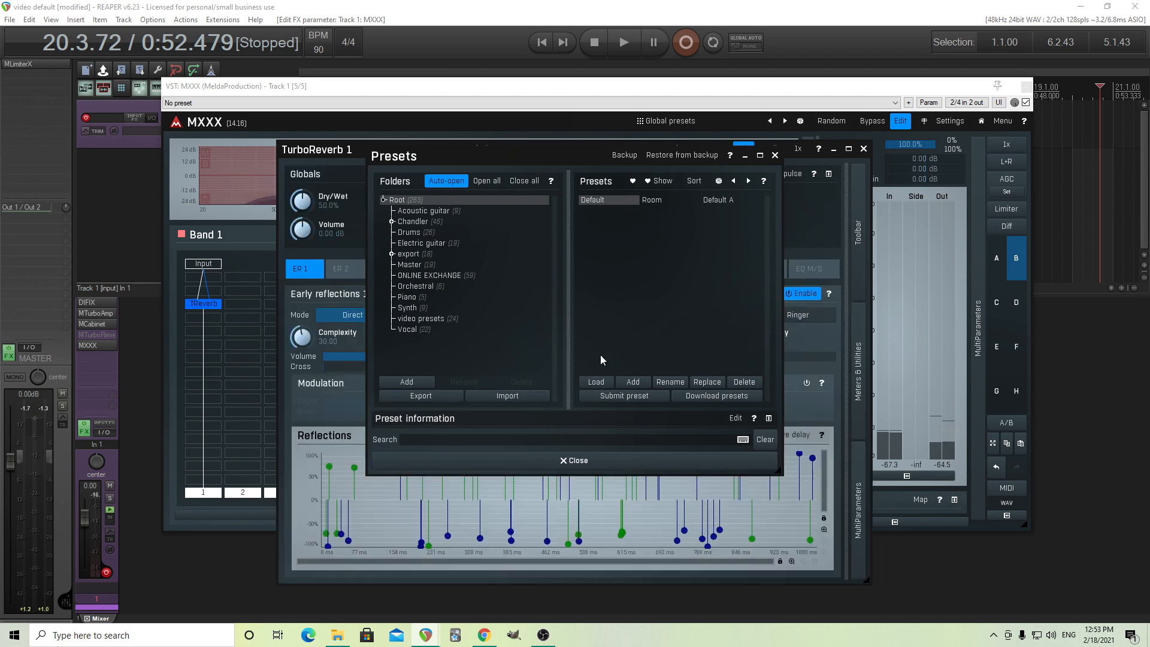
click(593, 458)
Disable Late reflections 1, set Early/late to 0%, and return to Early reflections 1 before closing the TurboReverb window.
click(465, 269)
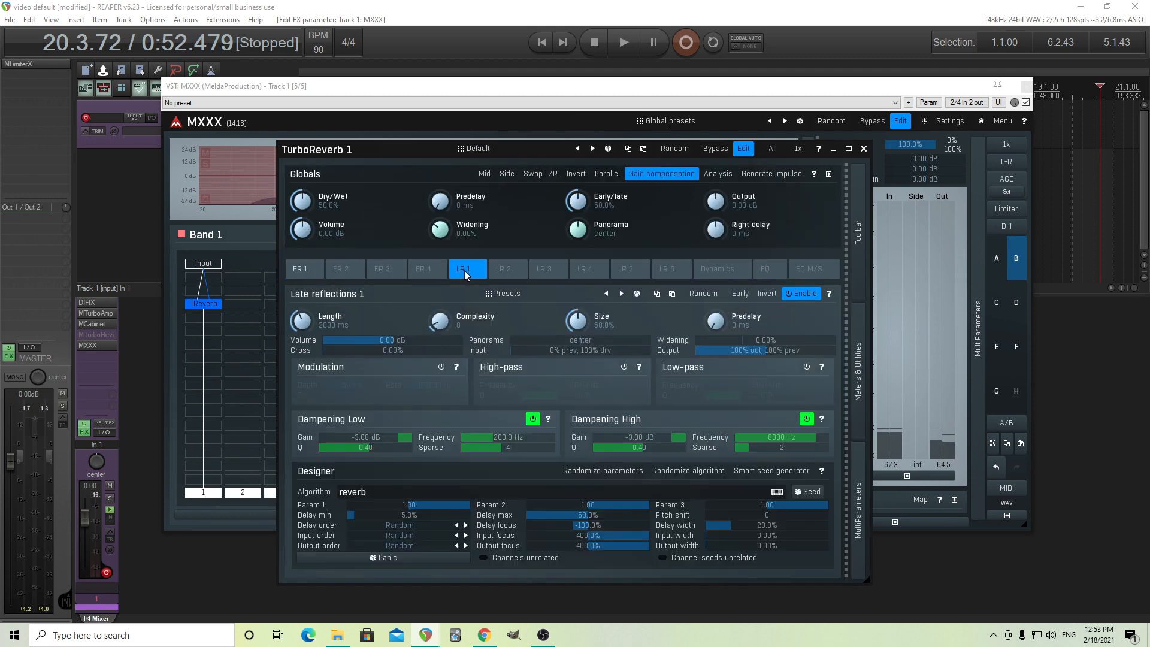
click(803, 294)
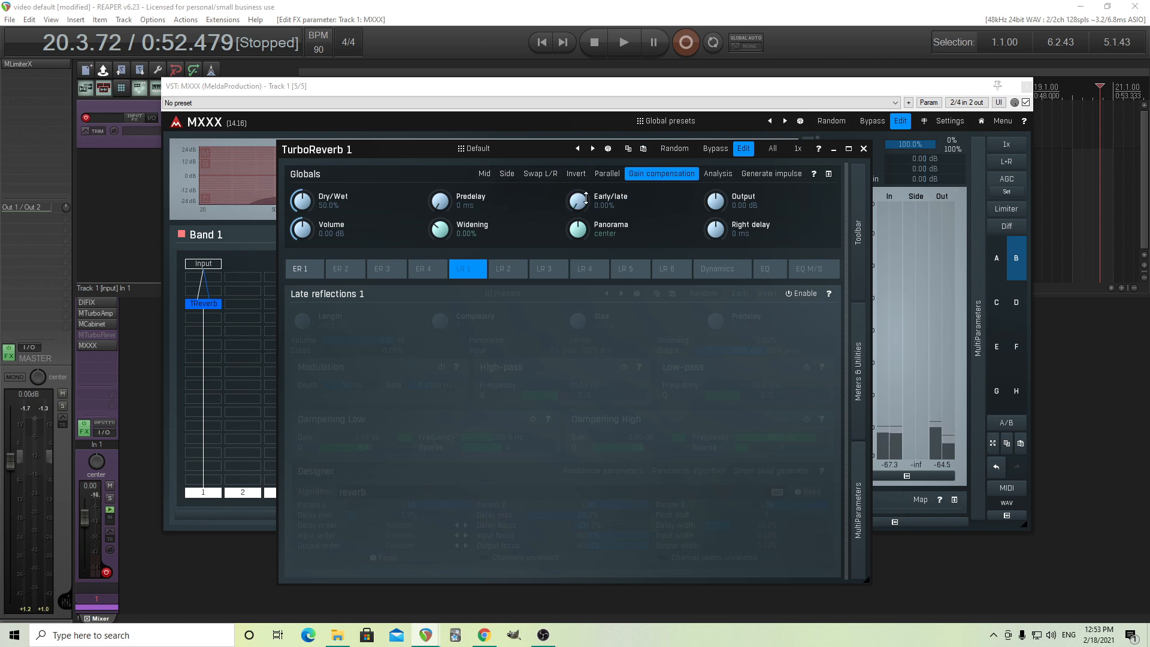
click(303, 273)
click(862, 150)
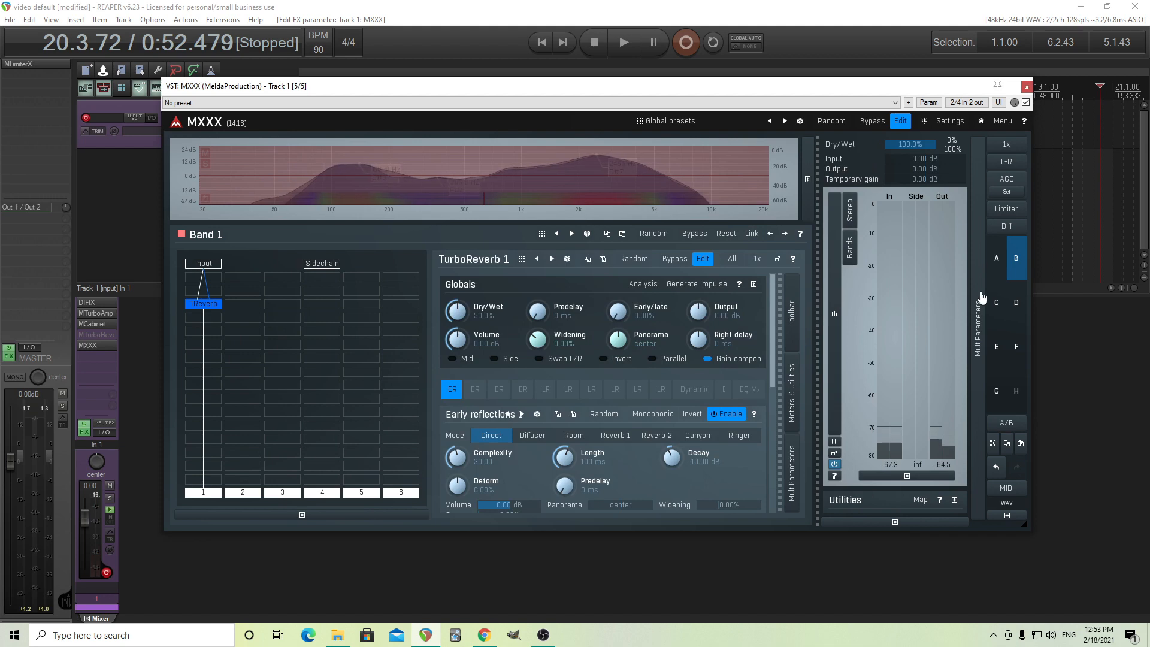
Assign TurboReverb's Dry/Wet to the first multiparameter with Quick learn and leave it at 50%.
click(1014, 157)
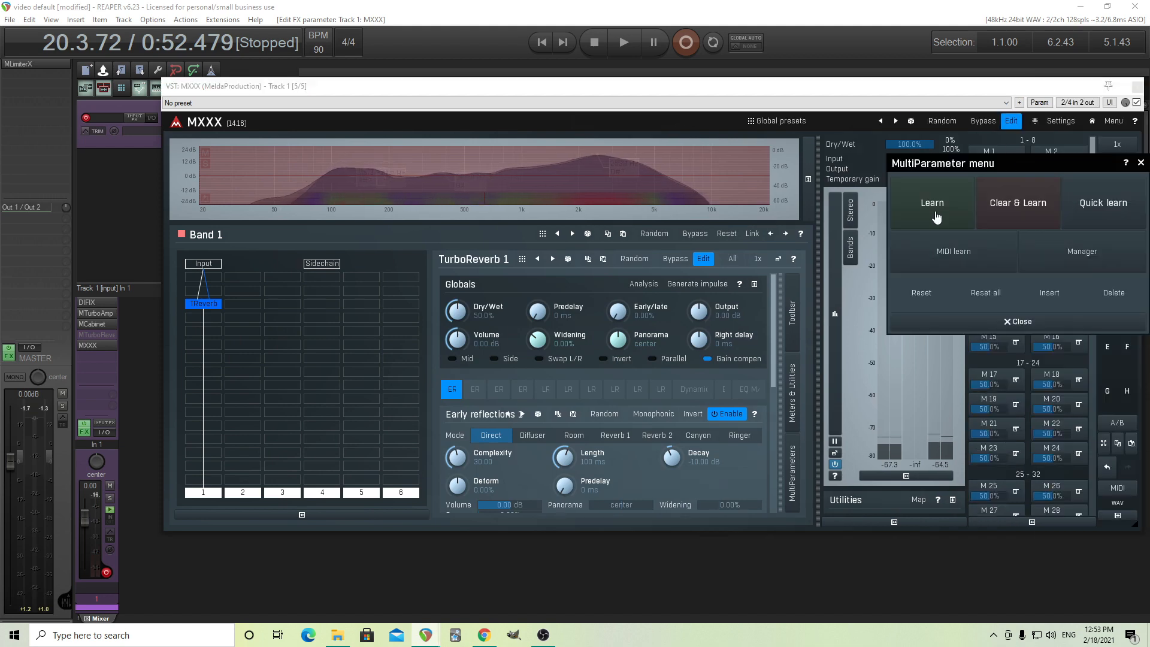
click(1094, 214)
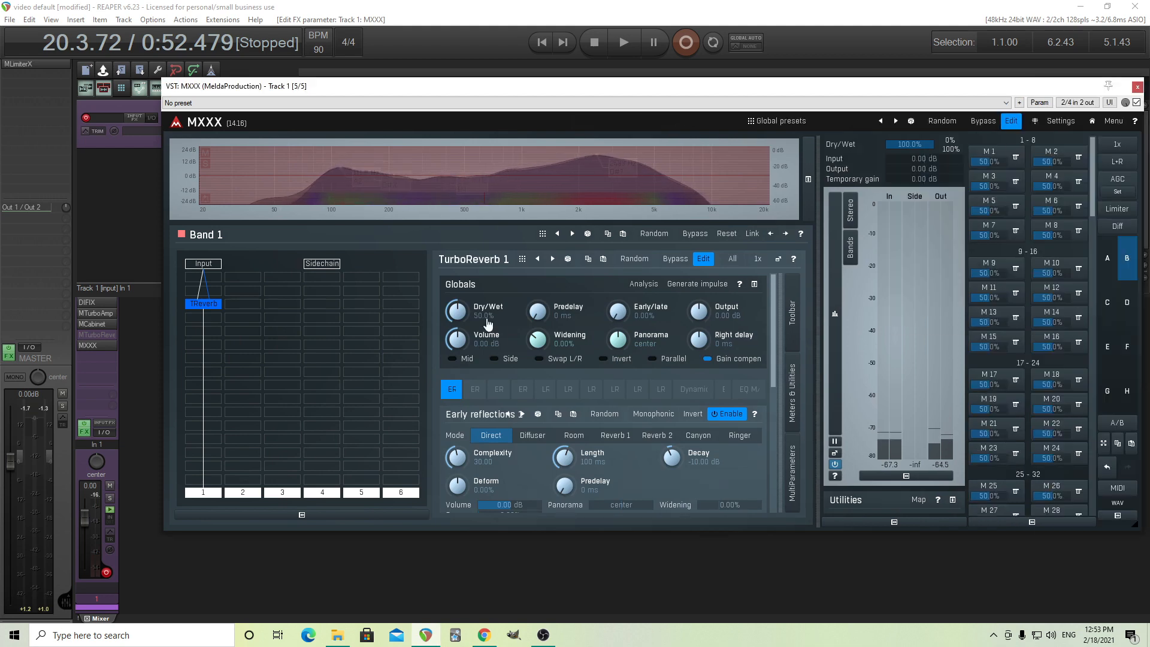
drag(458, 312, 458, 252)
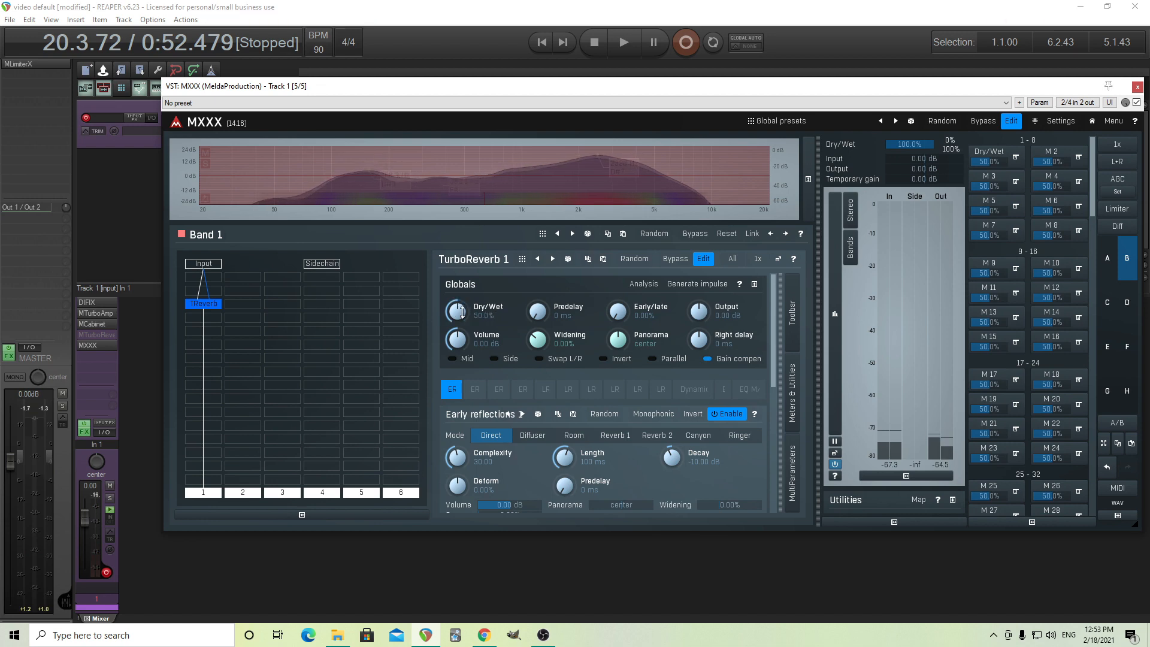
drag(998, 161, 980, 161)
double_click(998, 161)
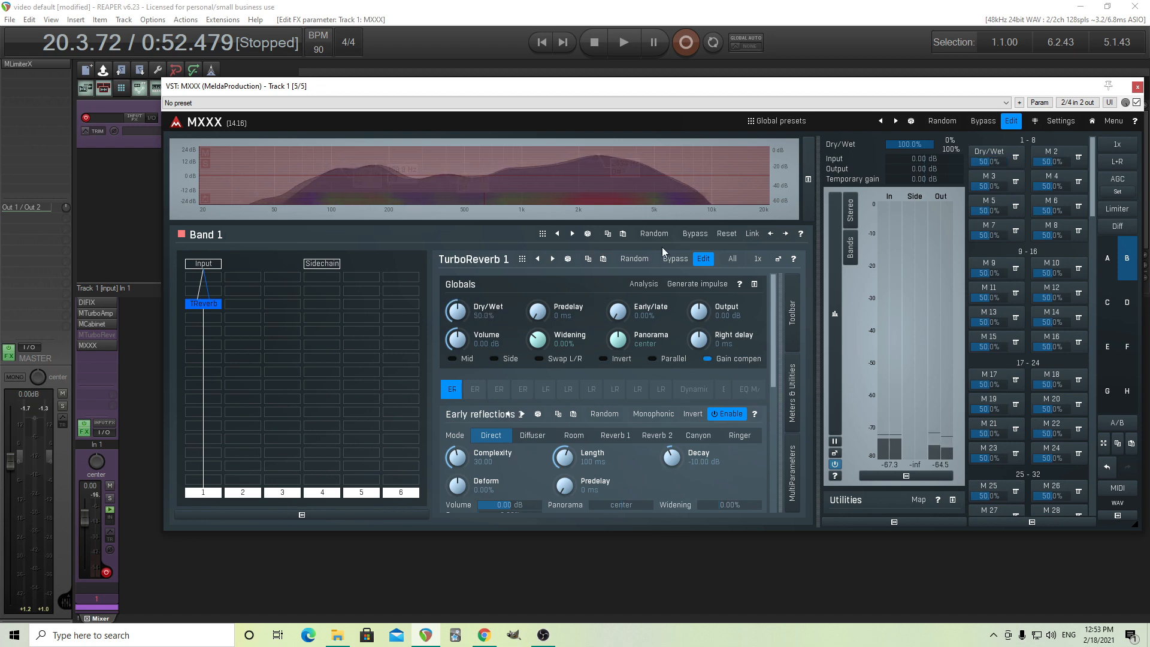
Generate TurboReverb's Early reflections 1 pattern by analysing the impulse response AH clean 1.wav, and close its window.
click(778, 258)
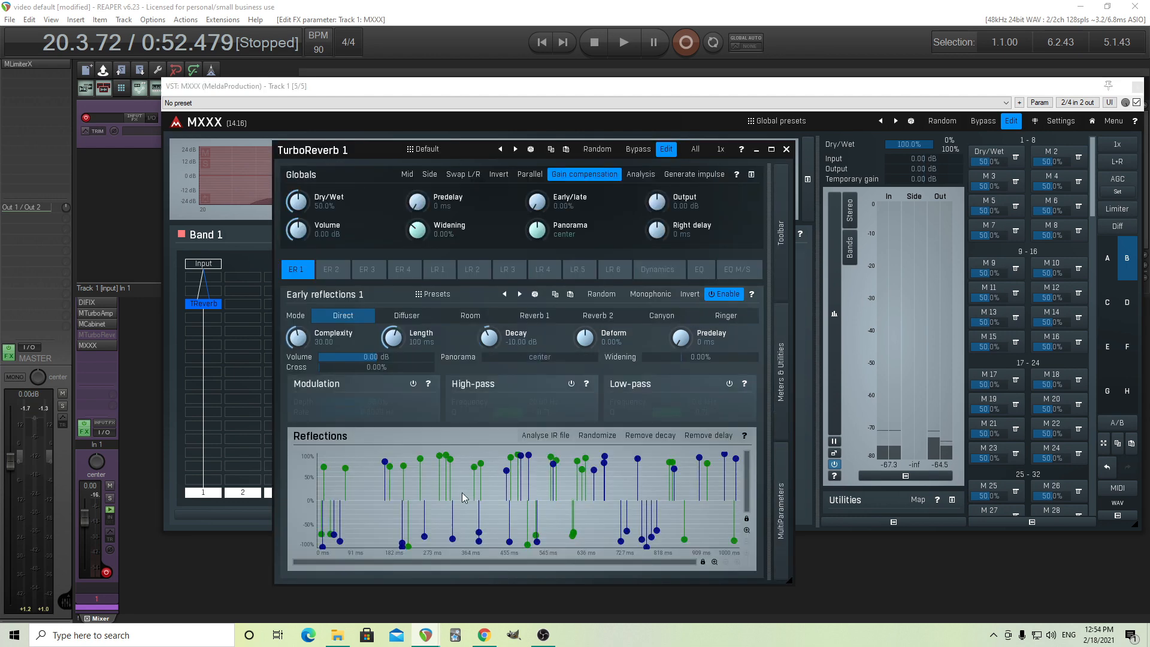
click(543, 437)
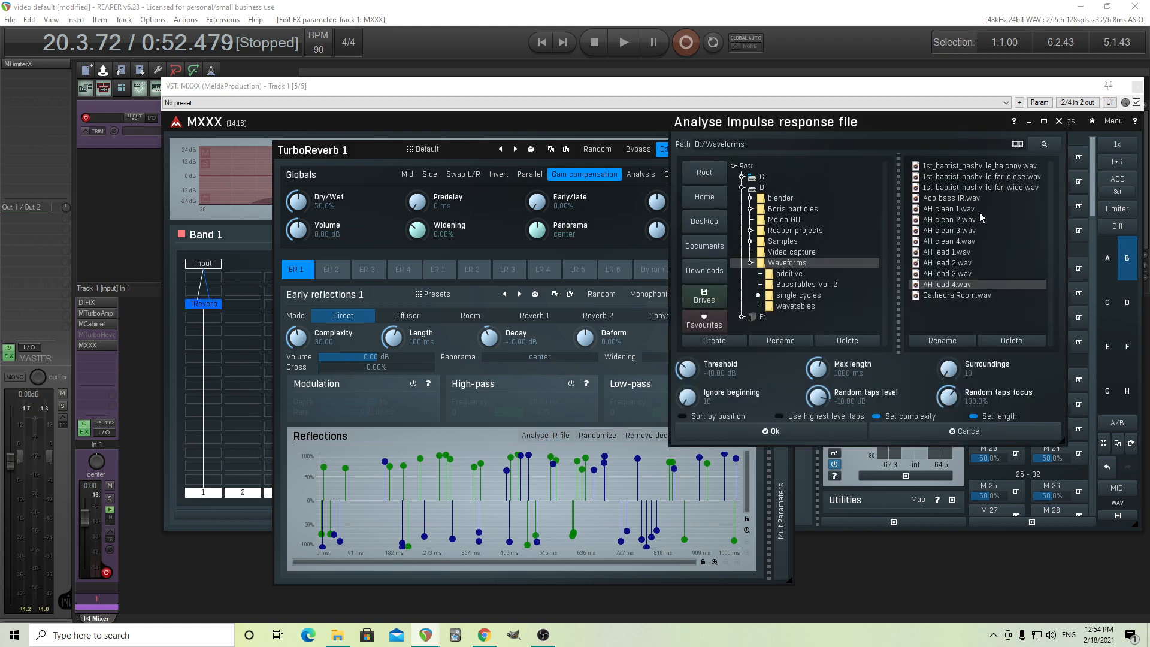
click(964, 210)
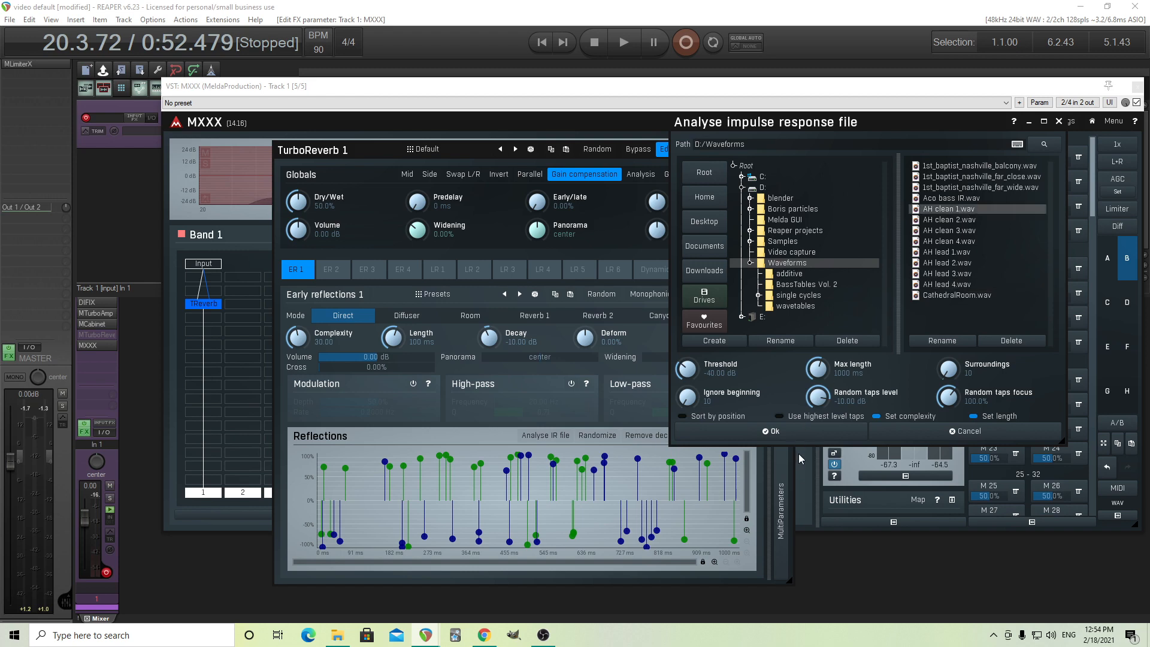
click(796, 436)
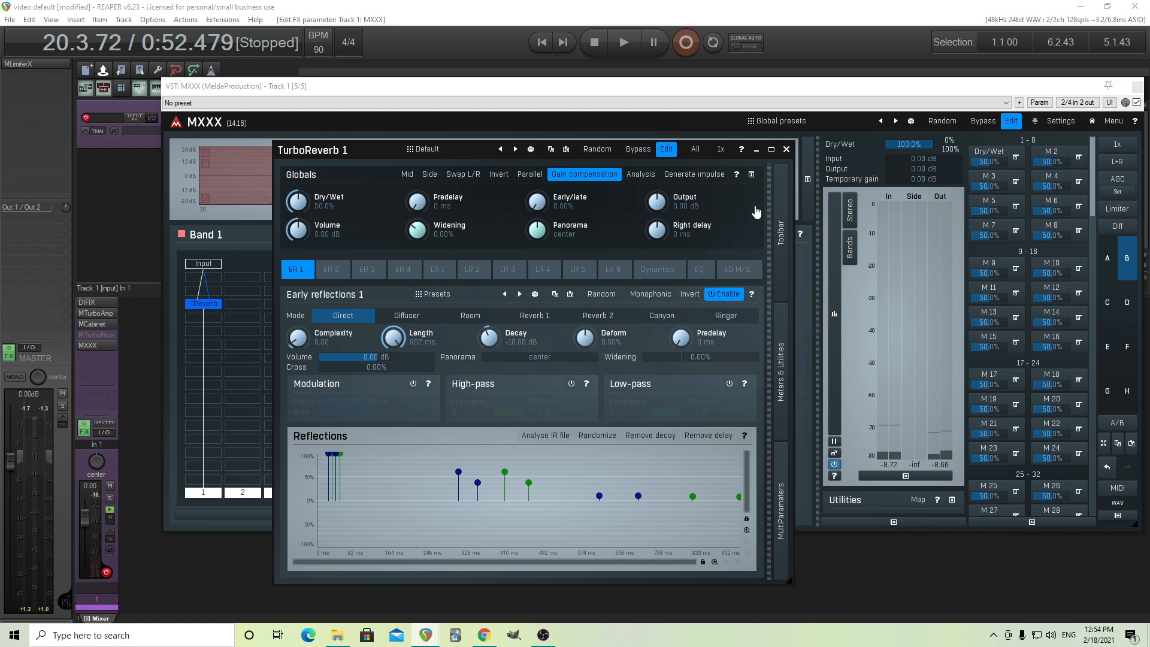
click(785, 150)
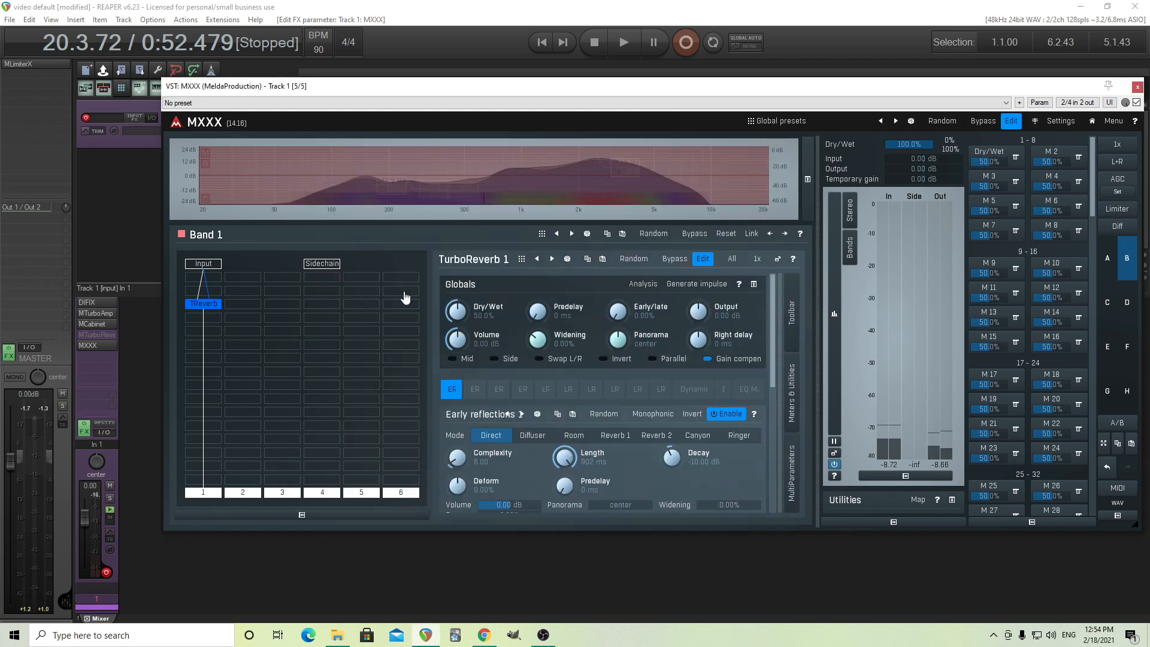
Set the number of banks to 3 in the plugin settings of TurboReverb 1.
double_click(203, 304)
click(740, 583)
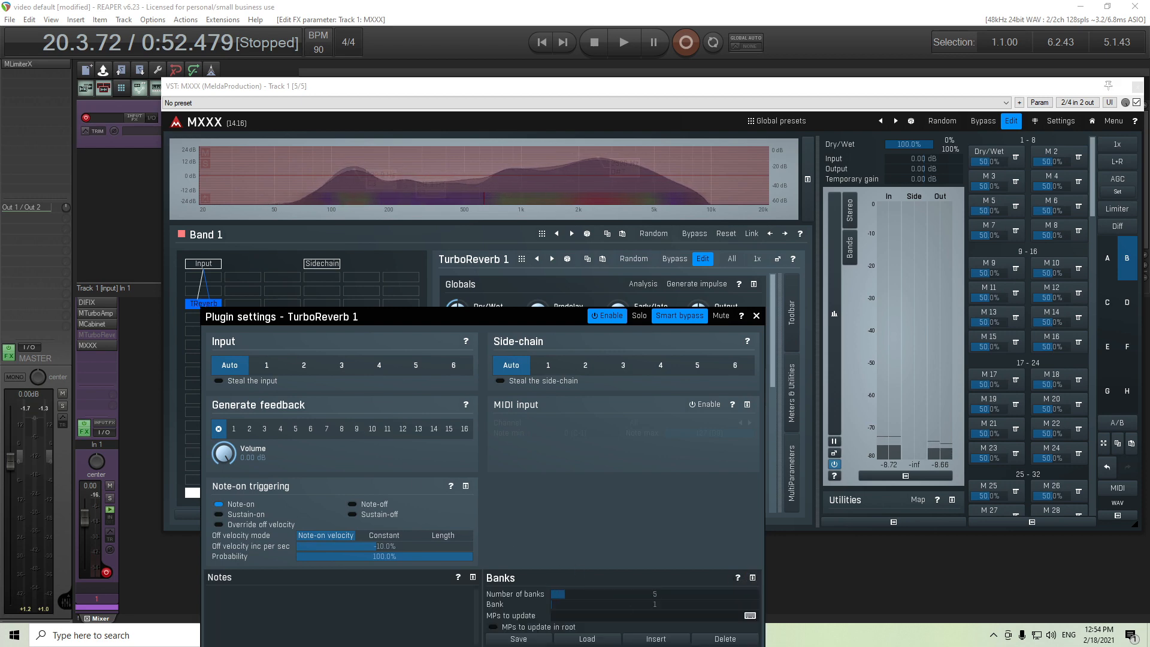
double_click(634, 595)
click(681, 568)
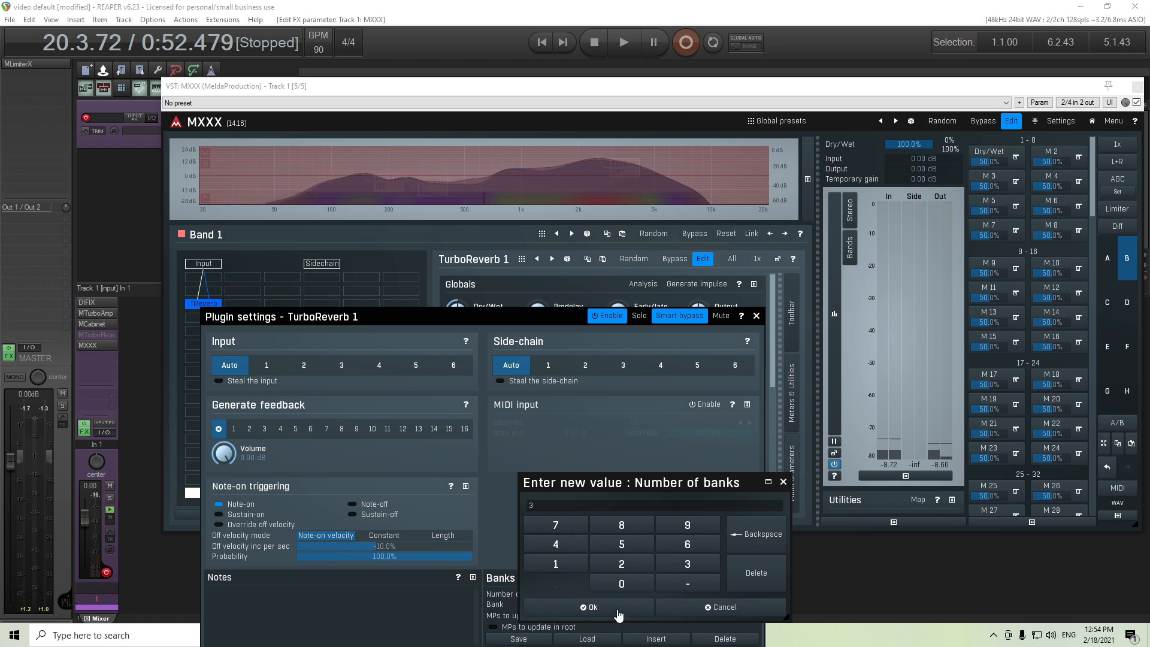
click(623, 610)
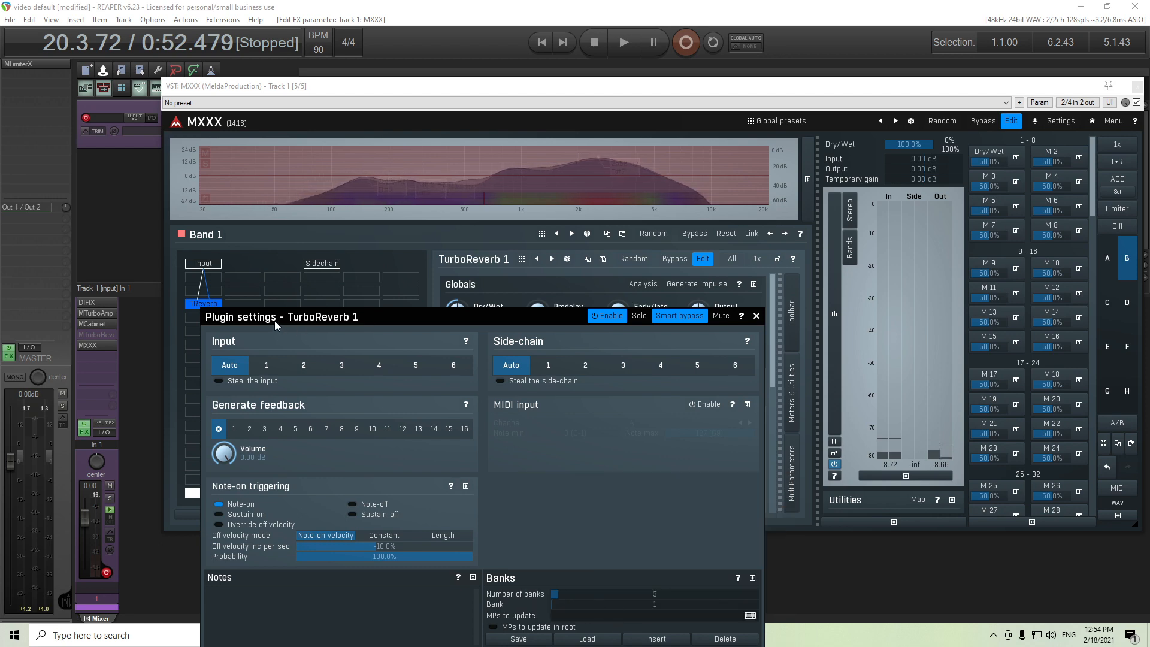
Save the current TurboReverb 1 setup to bank 1 and close its plugin settings.
drag(275, 321, 282, 189)
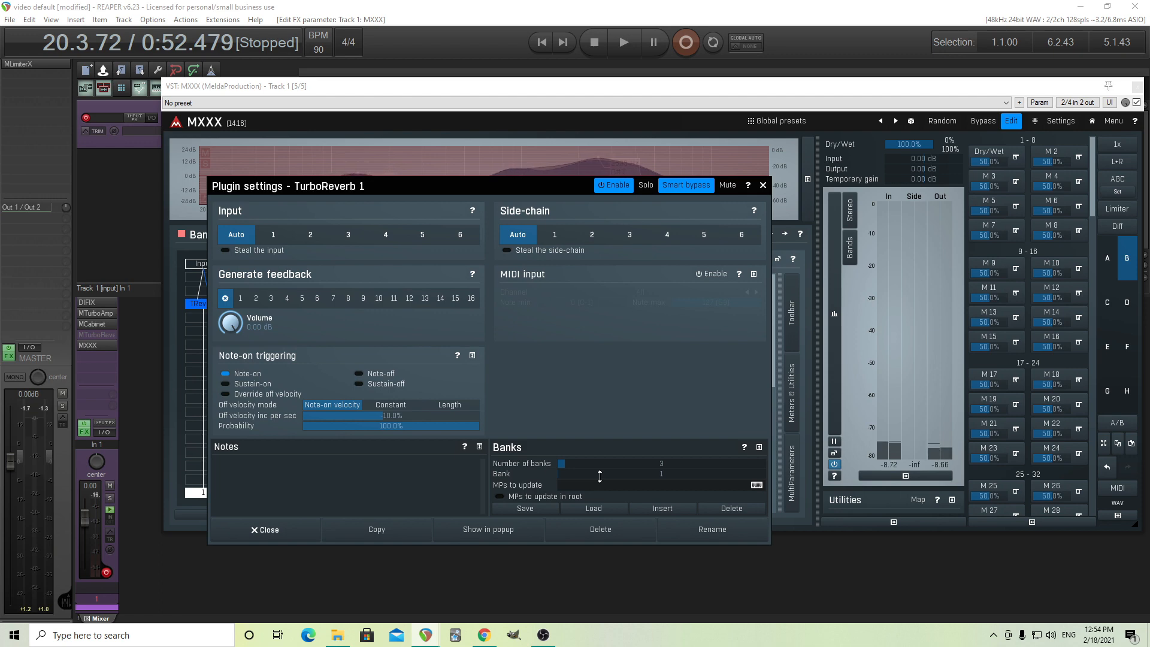
click(547, 510)
click(239, 535)
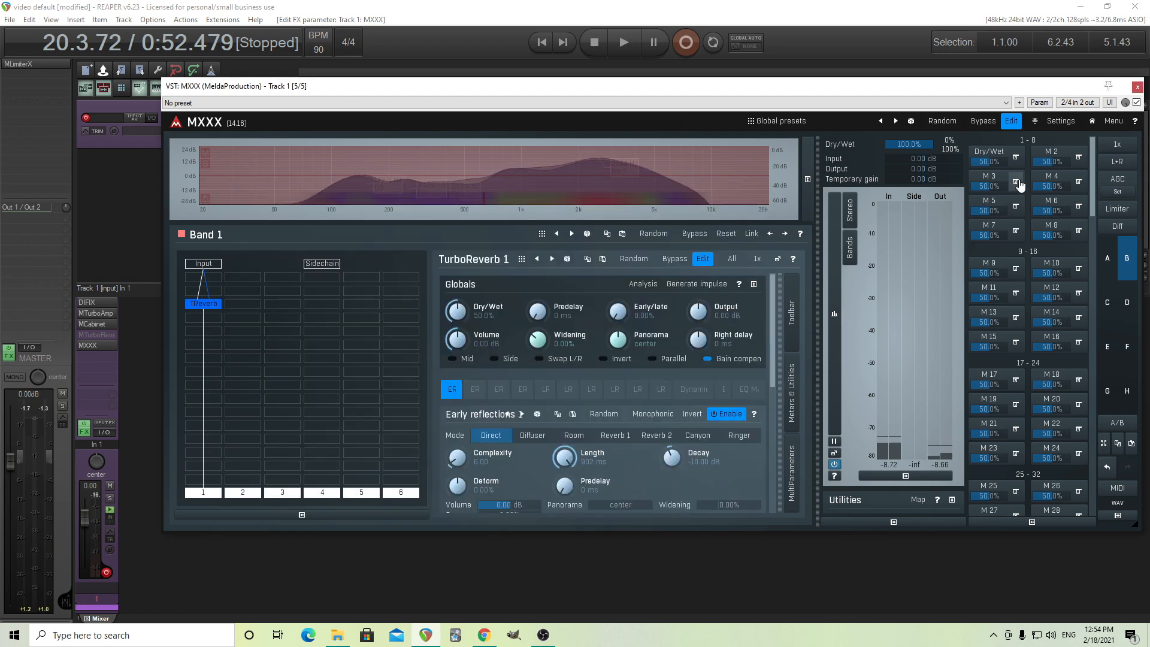
Add the Bank parameter of Band 1's TurboReverb 1 to Multiparameter 2.
click(1077, 157)
click(273, 321)
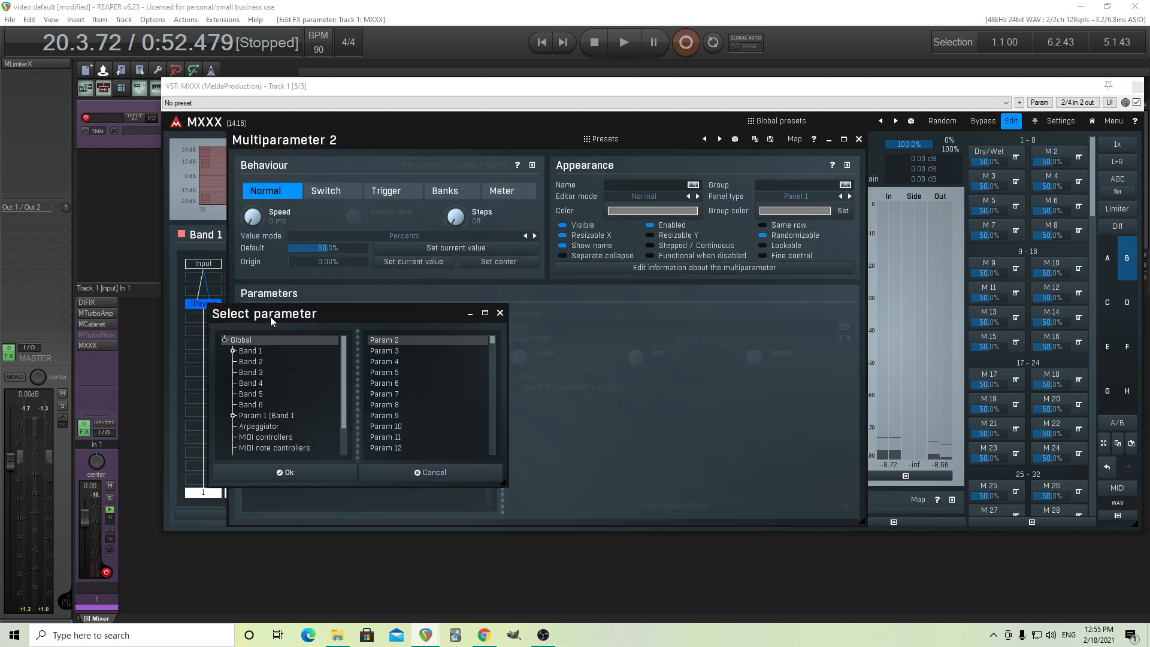
click(249, 353)
click(264, 362)
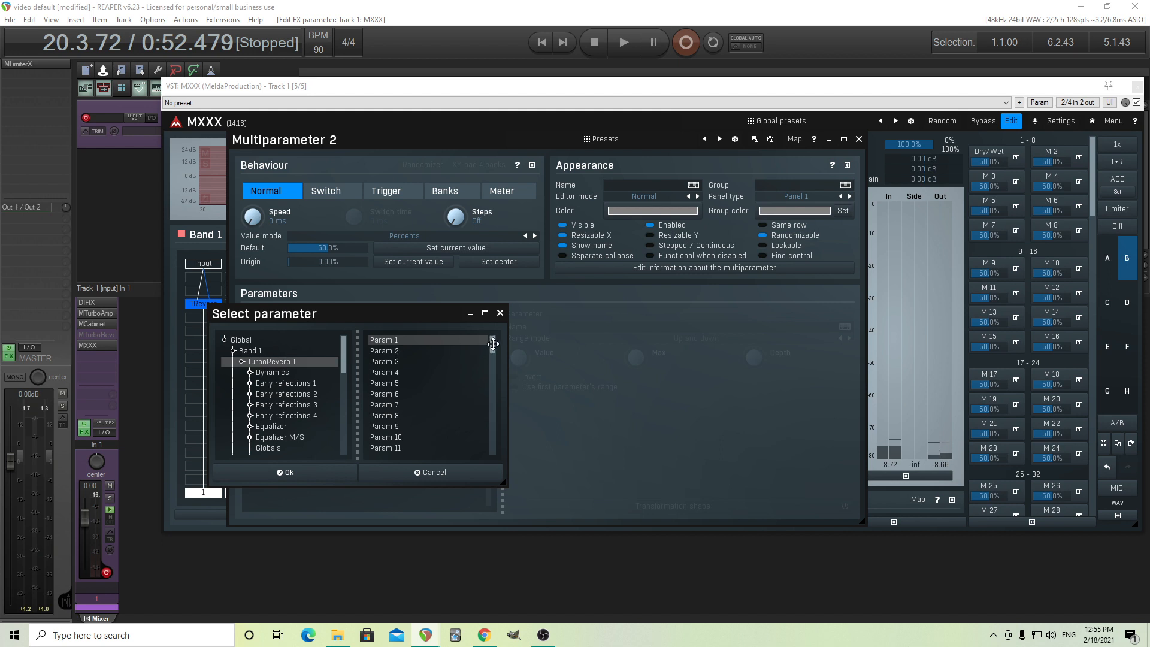
drag(496, 344, 498, 467)
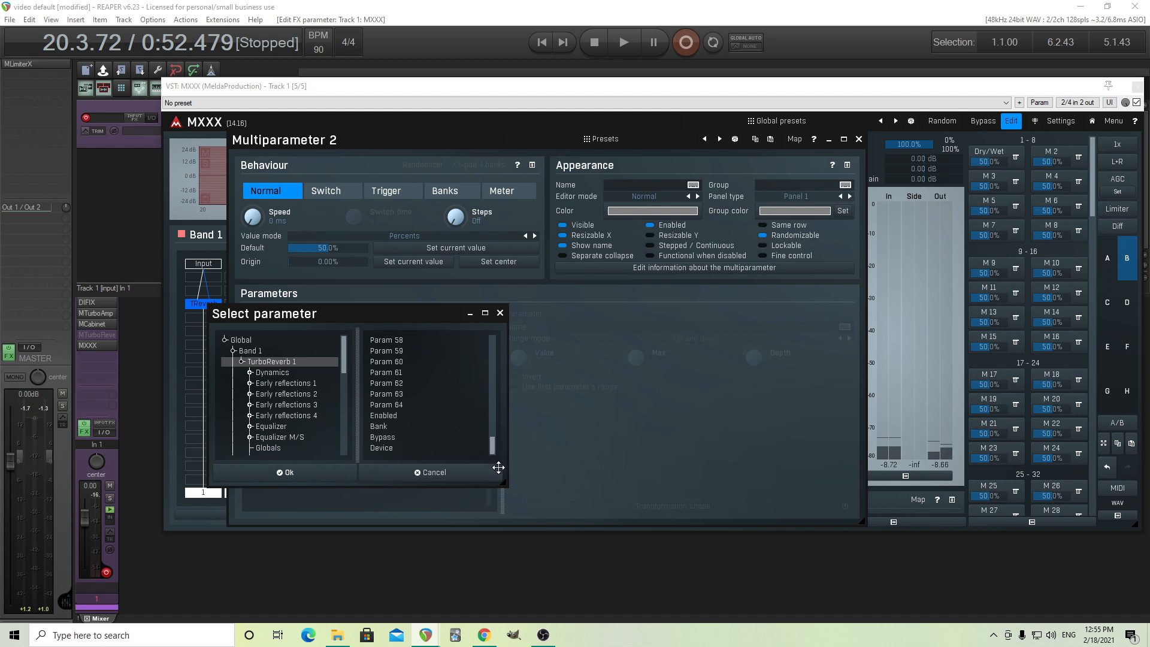
click(388, 426)
click(318, 479)
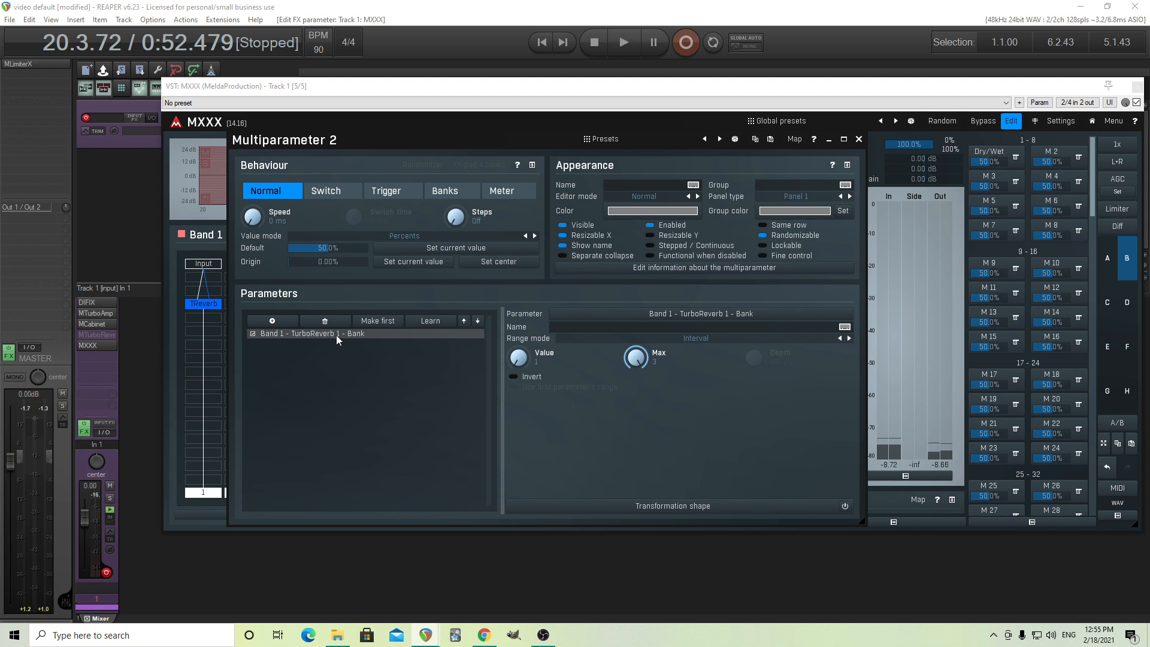
Set Multiparameter 2 to Banks behaviour with 3 banks, giving bank 1 the value 1 and bank 3 the value 3.
click(445, 191)
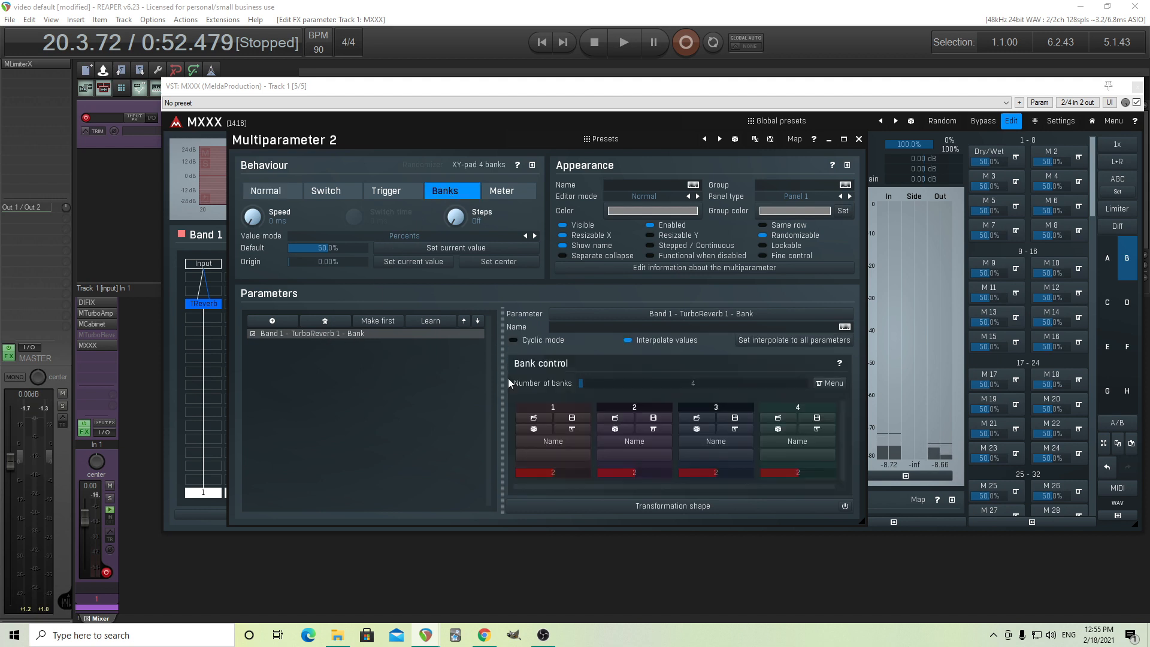
double_click(612, 383)
click(703, 481)
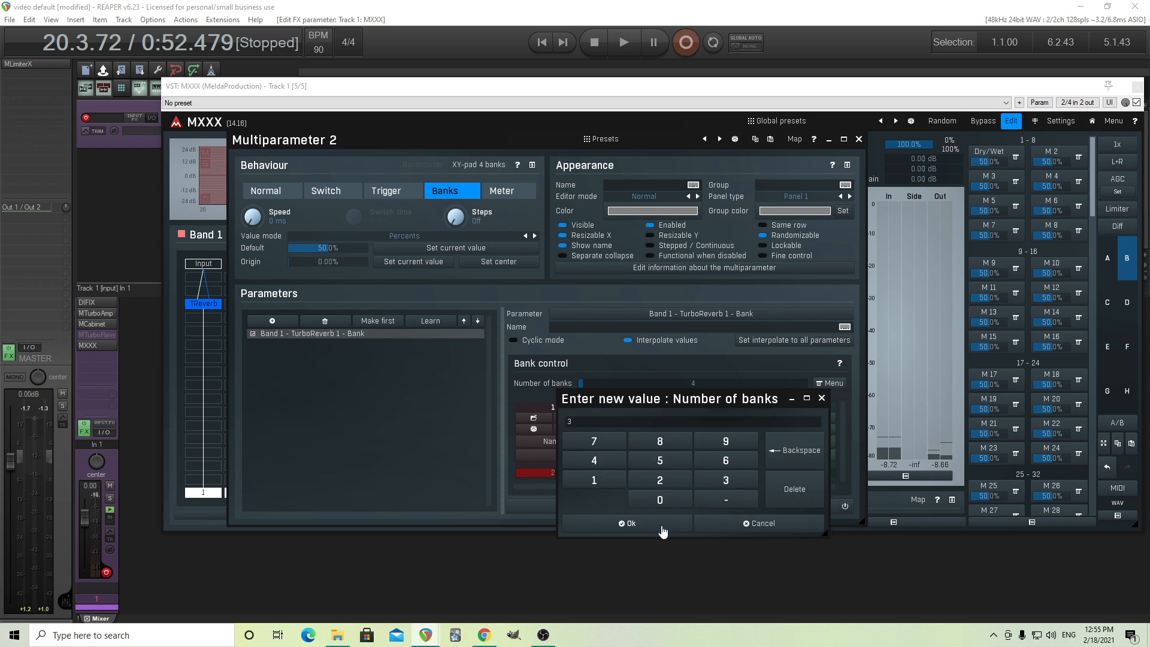
click(660, 526)
drag(575, 477, 576, 488)
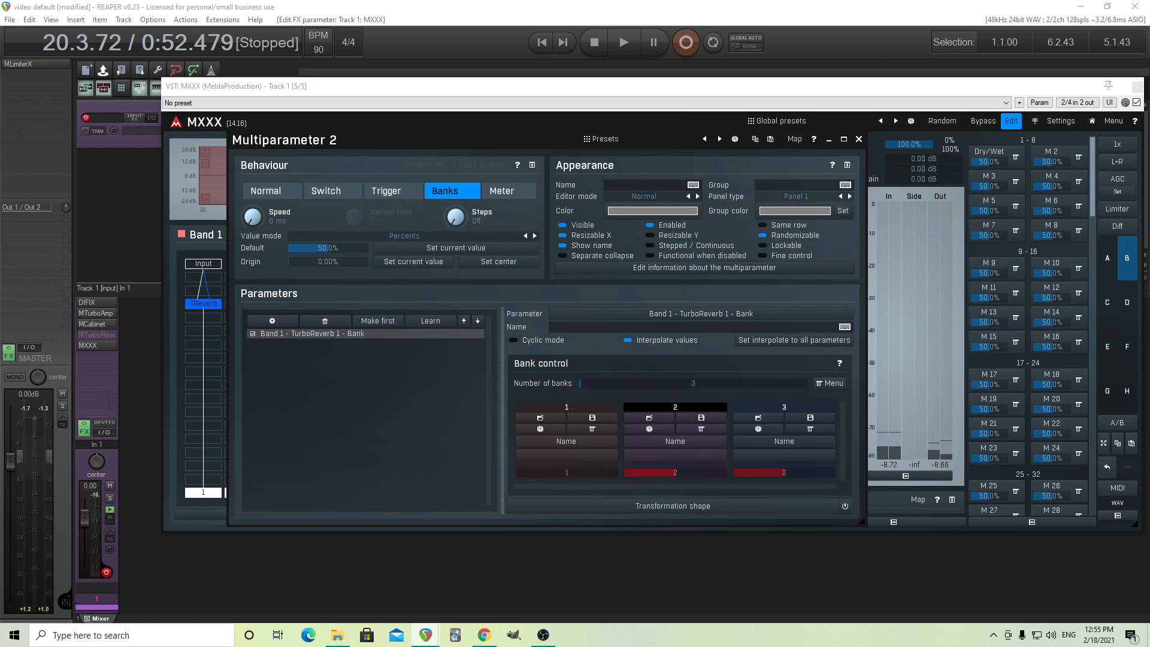
Rename the first bank of Multiparameter 2 as "AH 1" and the second as "Living room".
click(588, 442)
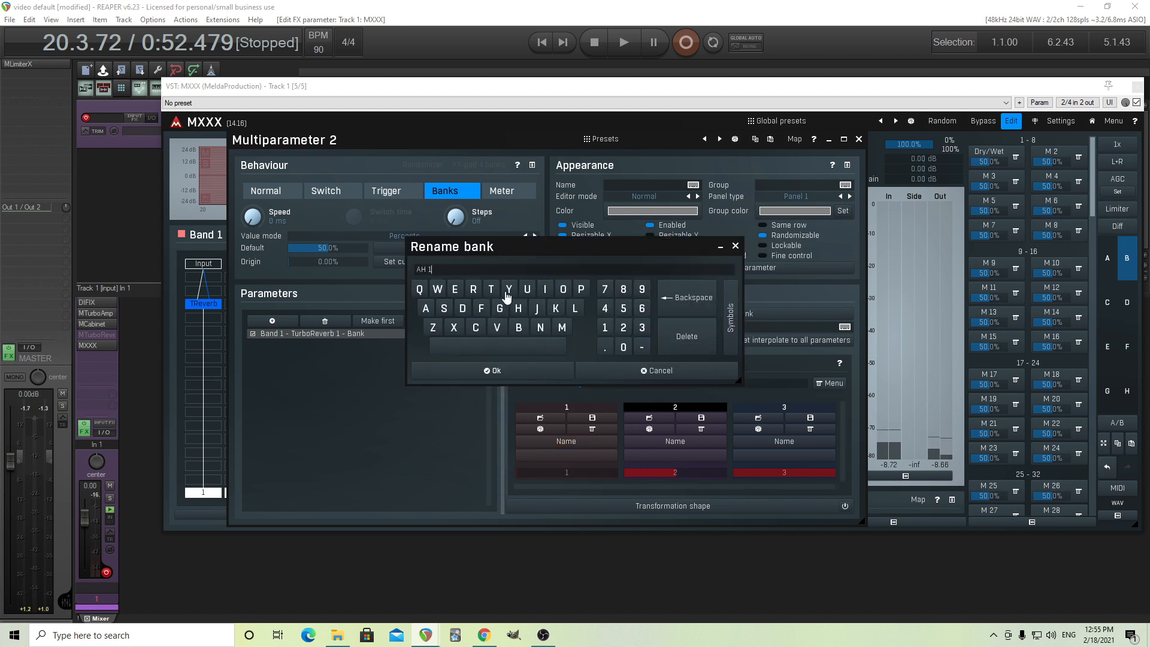
click(500, 369)
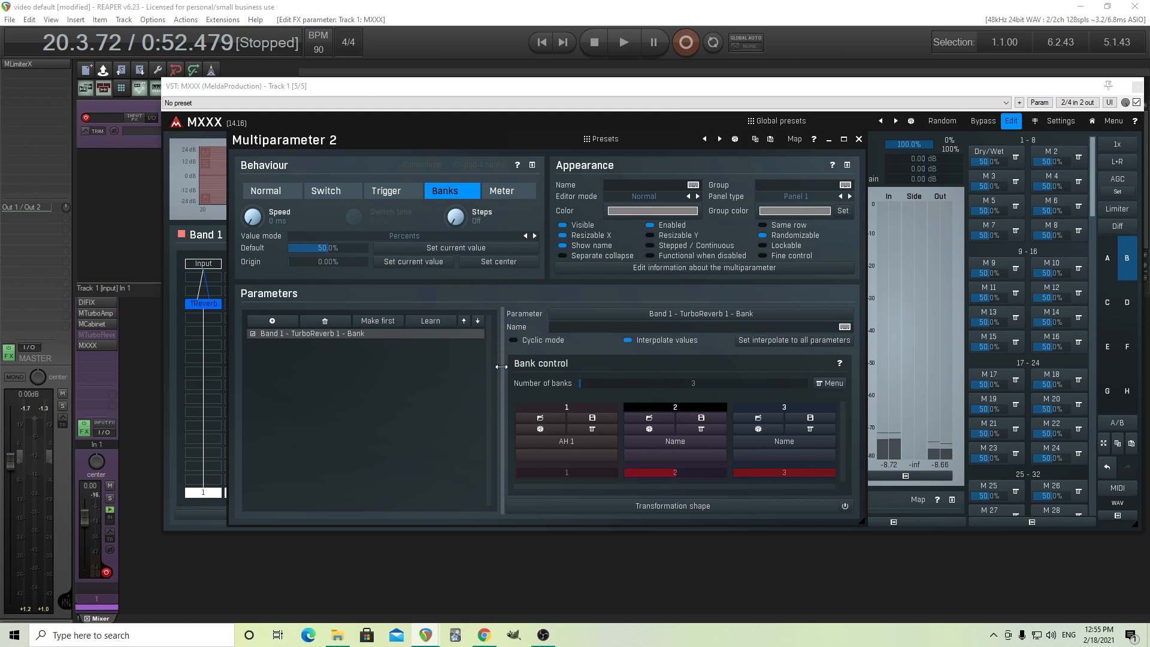
click(675, 444)
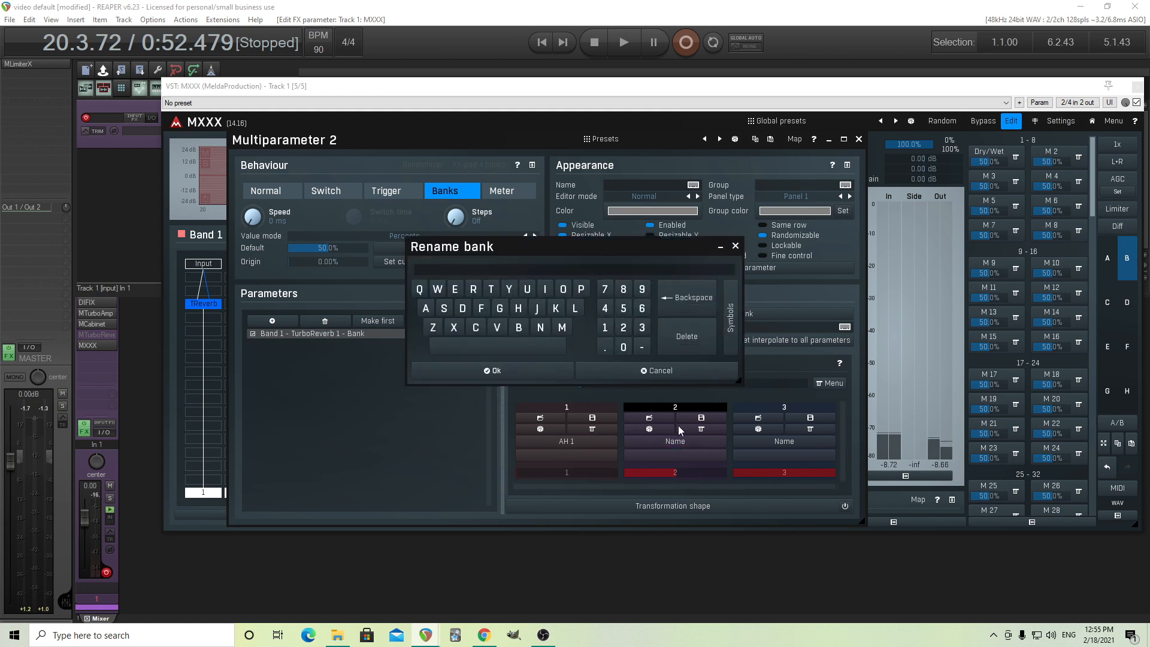
text(Living room)
click(540, 371)
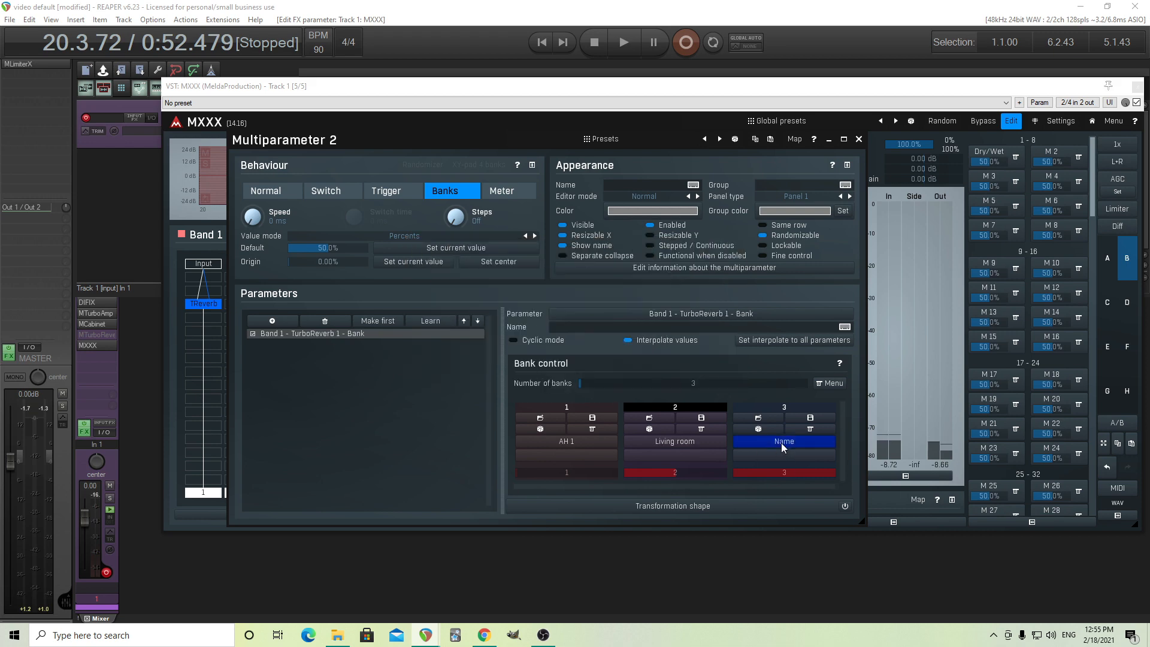
Rename the third bank of Multiparameter 2 as "Hallway" and close the multiparameter's settings.
click(782, 442)
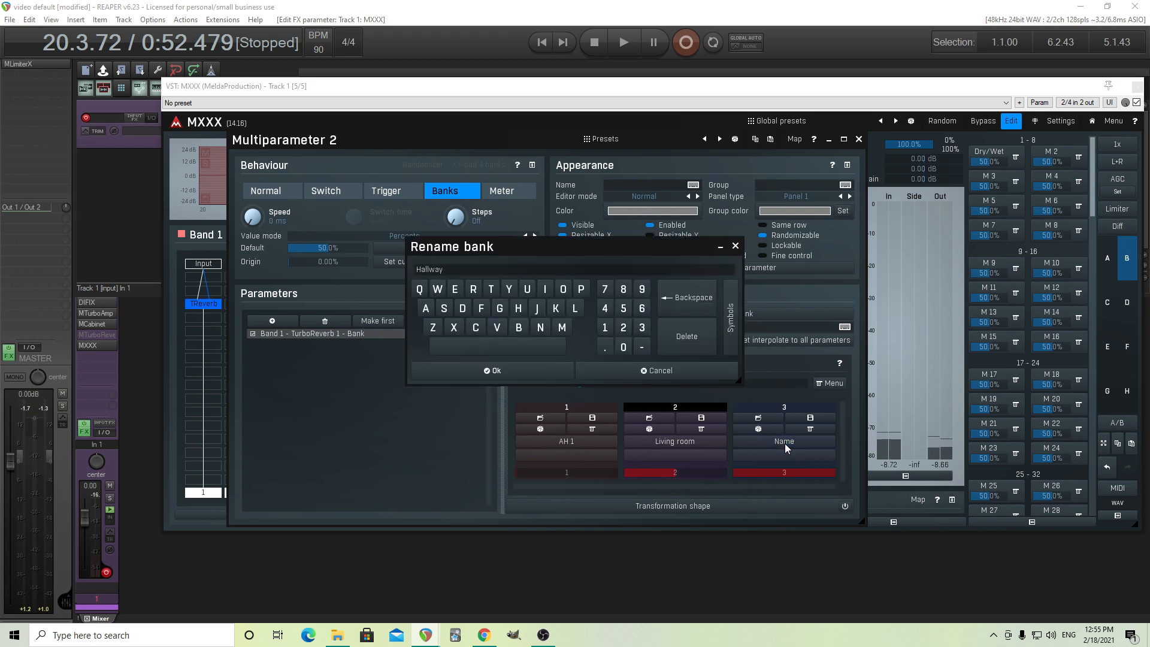
click(536, 373)
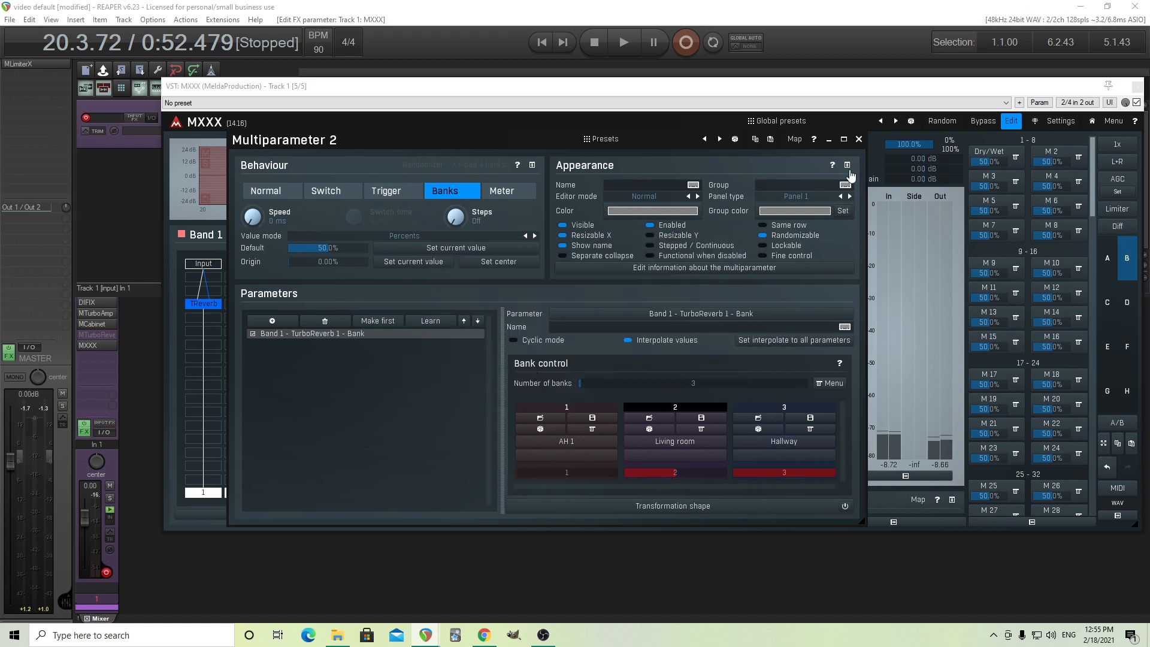
click(859, 140)
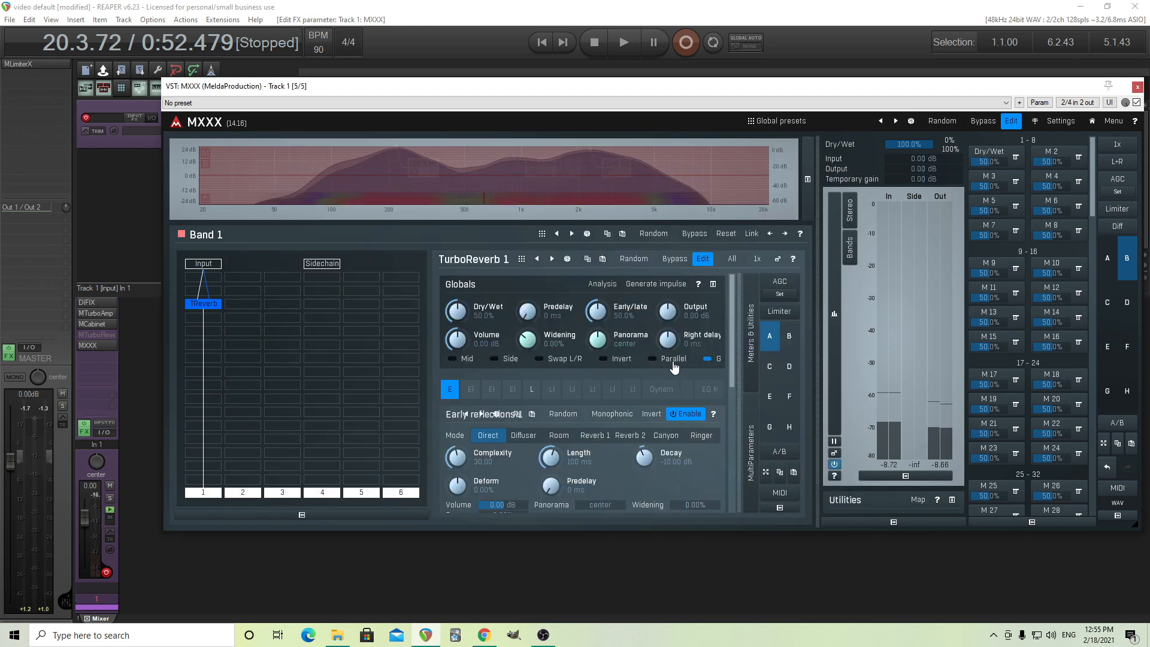
Load the Living room preset from the Small folder into TurboReverb 1's Early reflections 1 and save the setup to bank 2.
click(778, 258)
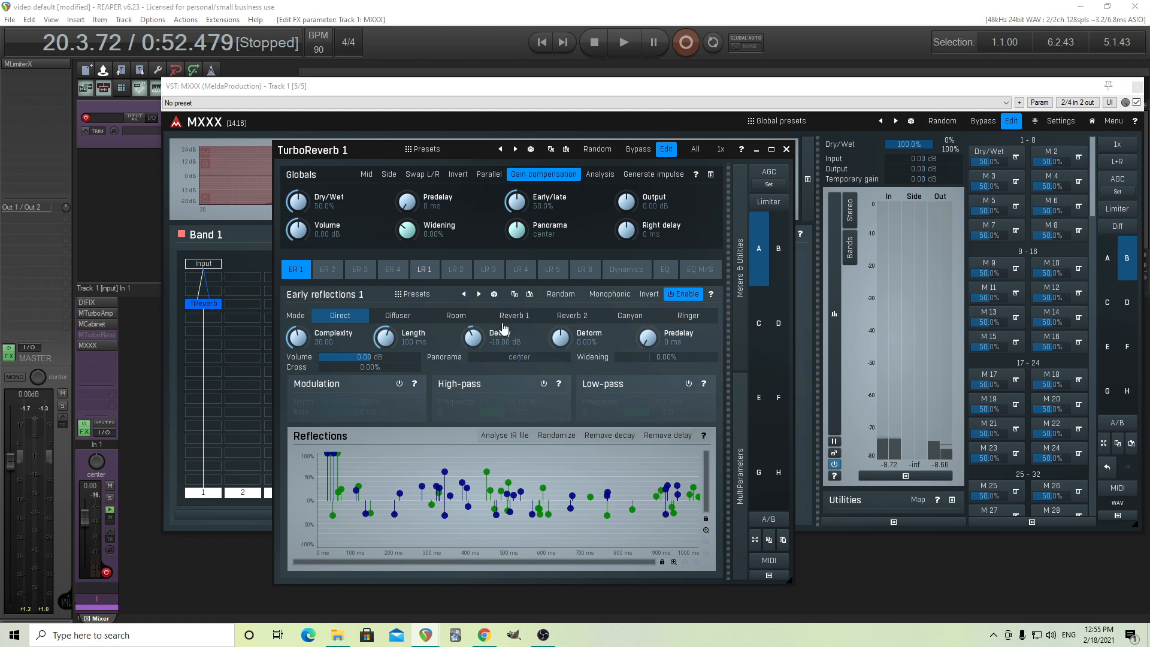
click(417, 294)
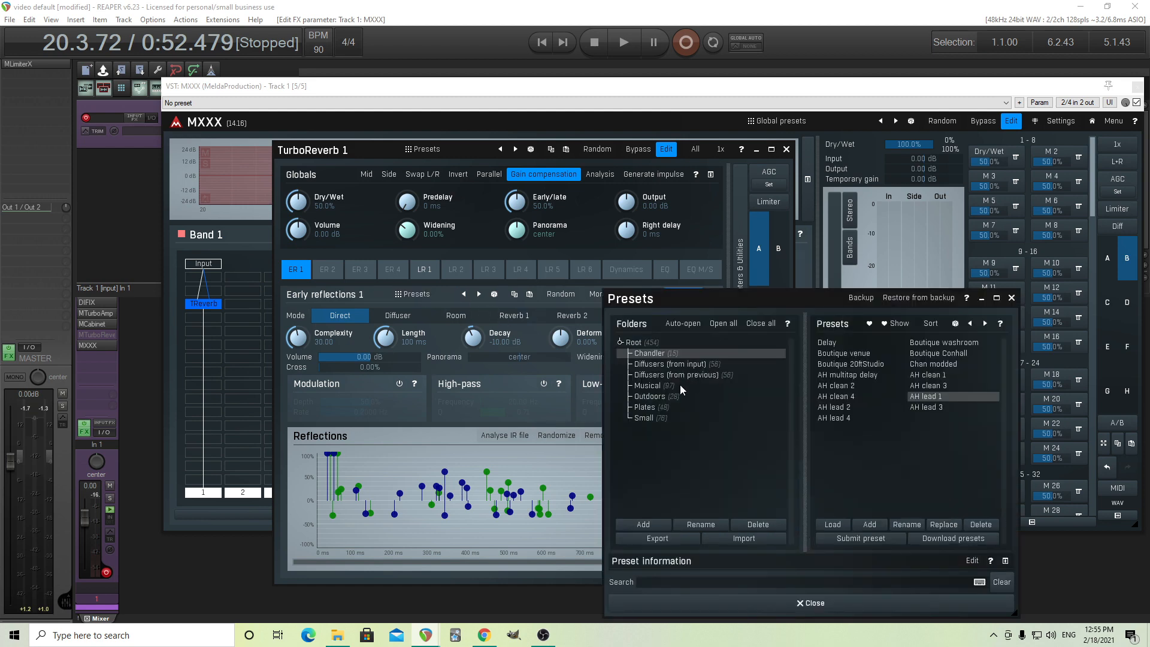
click(644, 418)
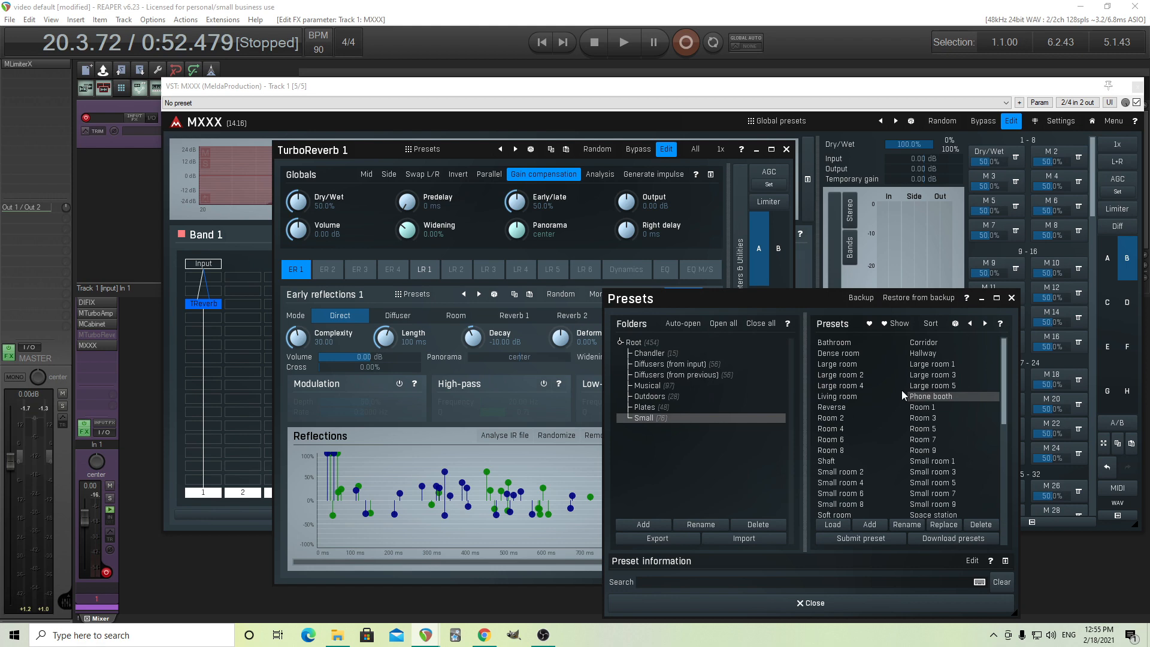
click(866, 396)
click(843, 602)
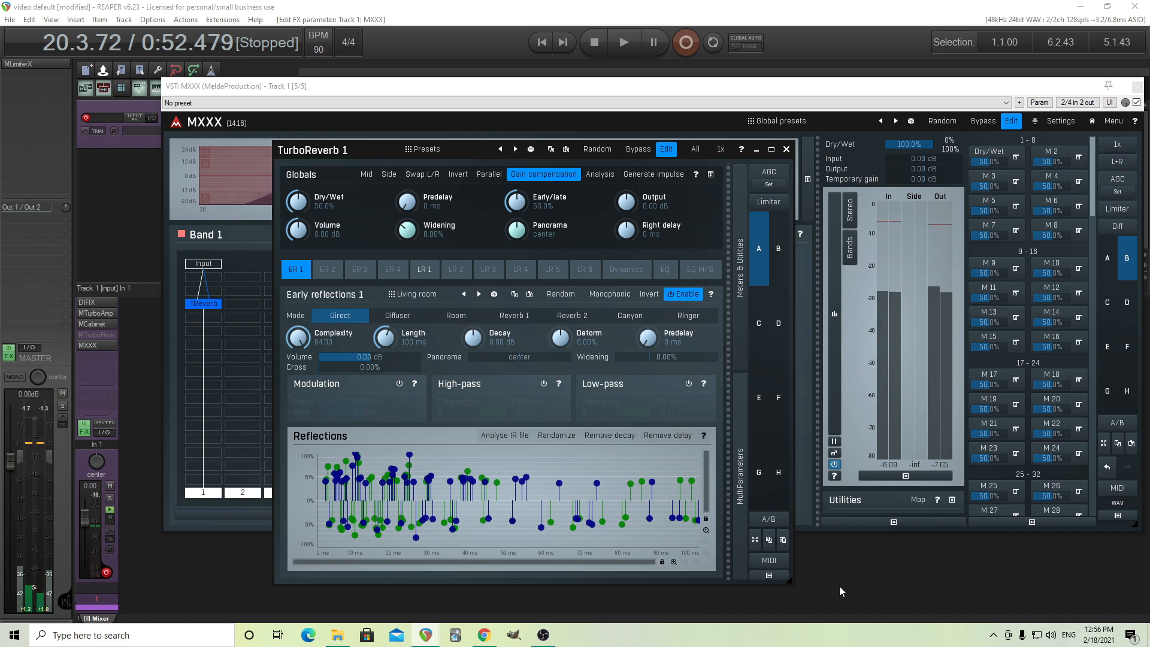
right_click(201, 306)
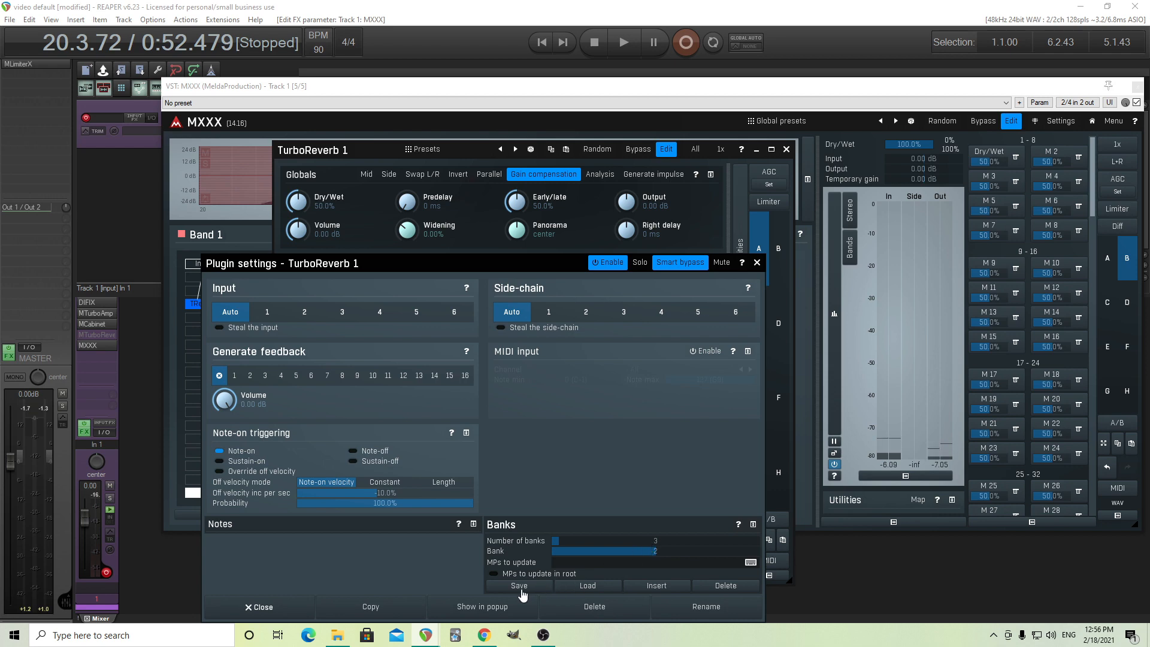
click(756, 263)
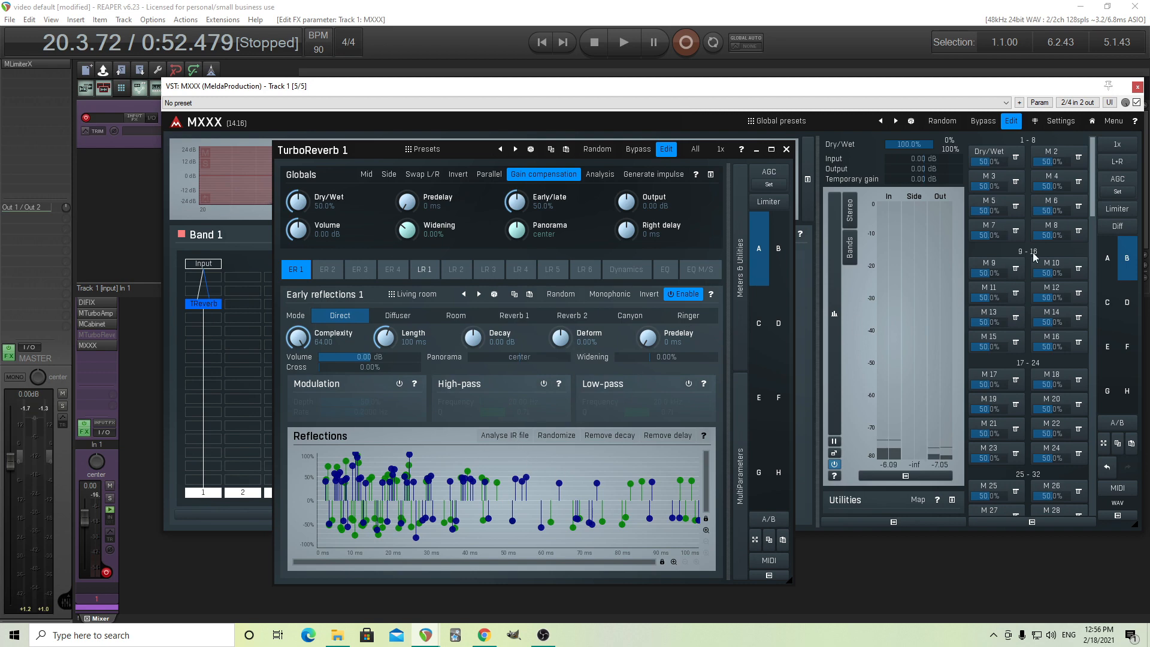
Name Multiparameter 2 "Mode" and set its value mode to By bank name.
right_click(1058, 160)
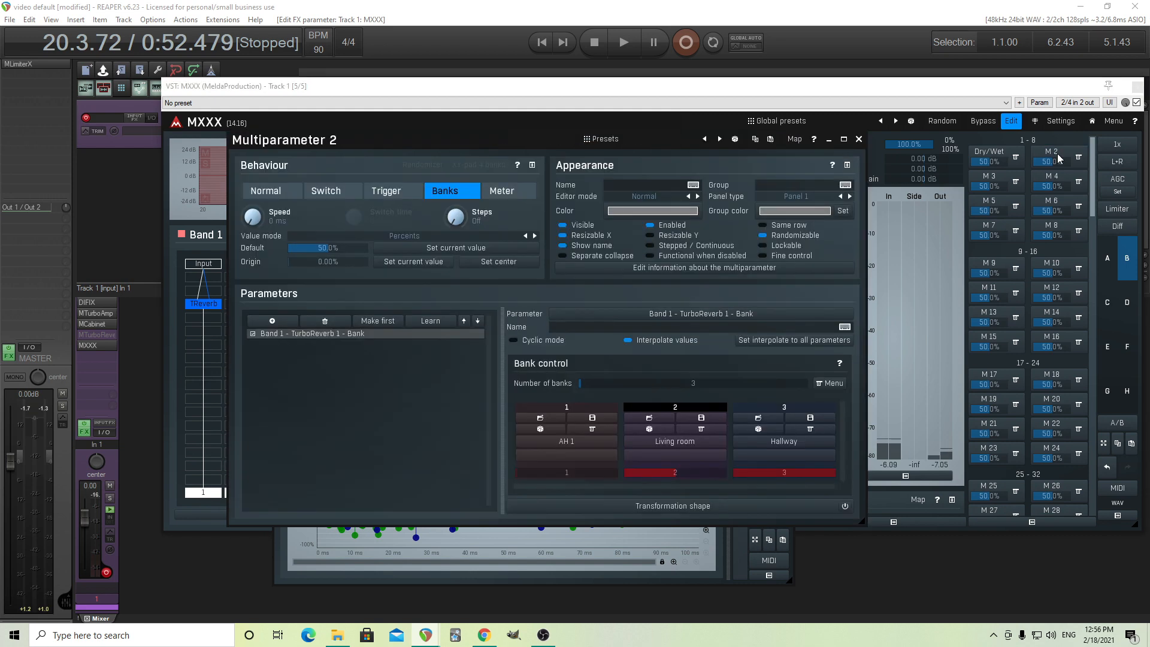
click(627, 182)
text(Mode)
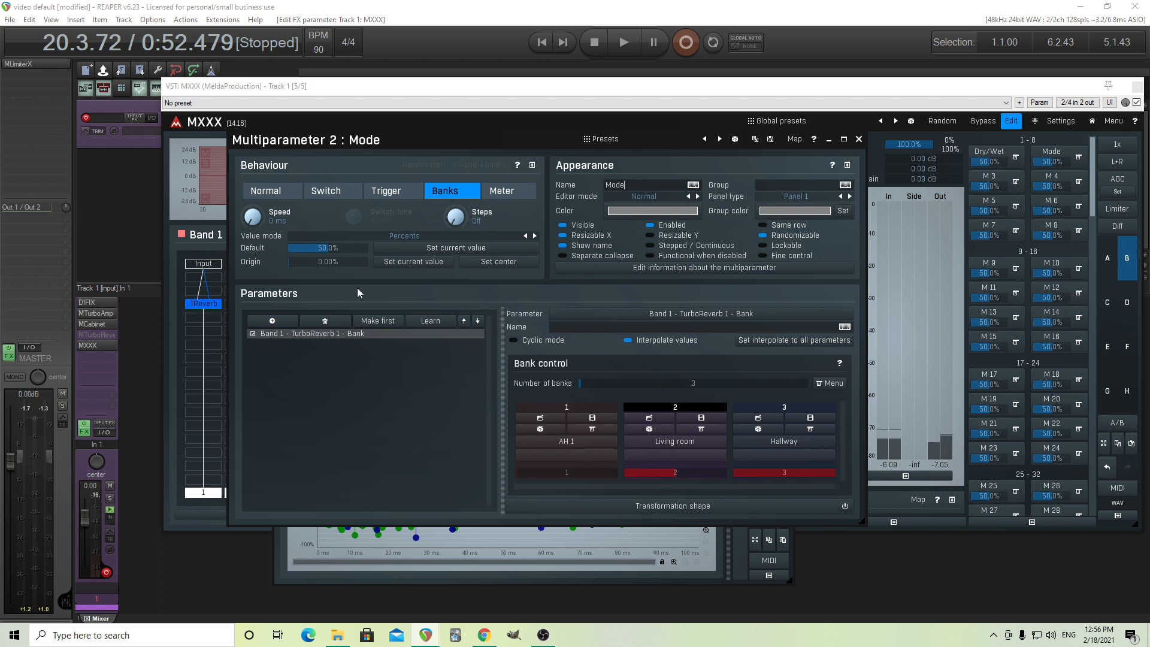
click(368, 237)
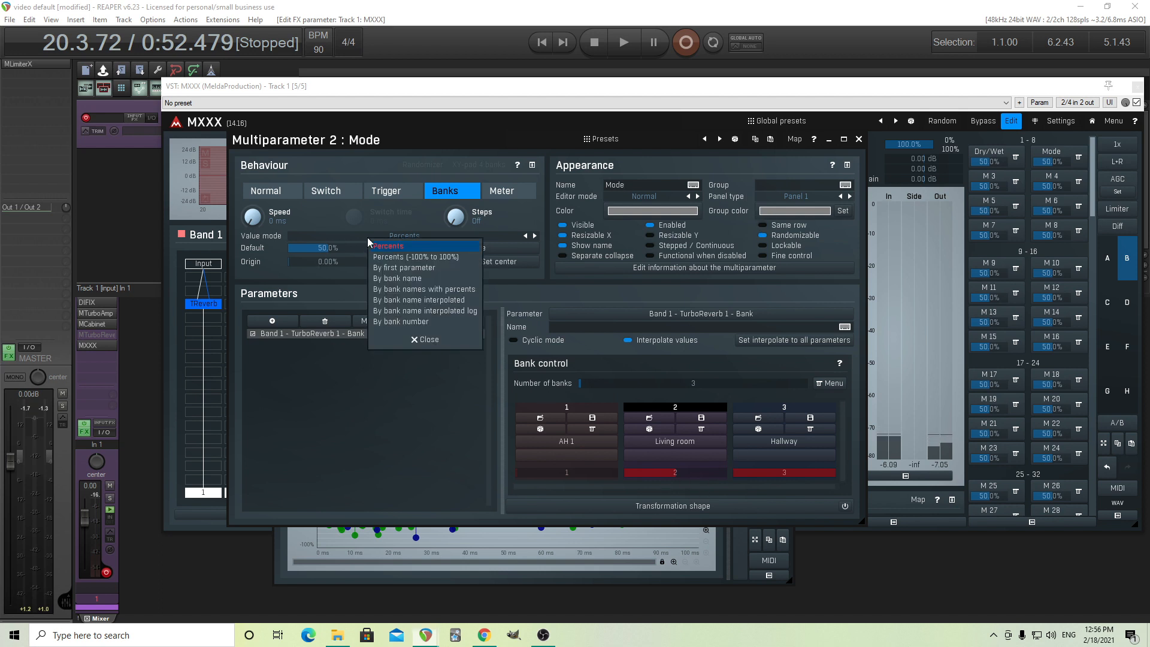
click(431, 278)
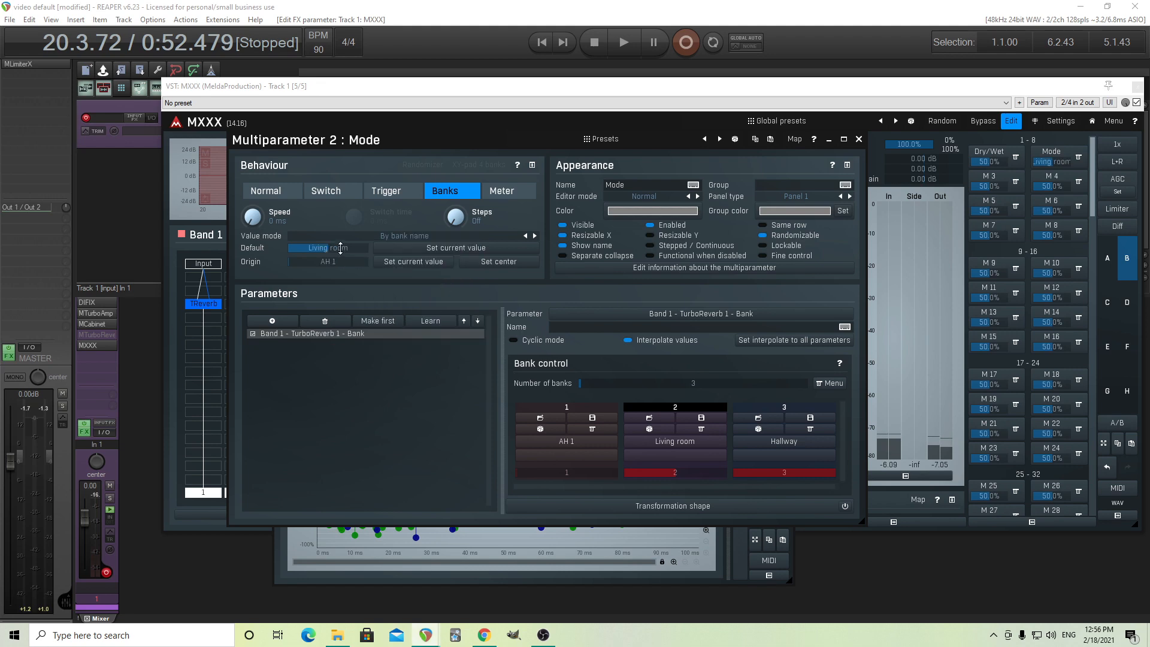
click(859, 140)
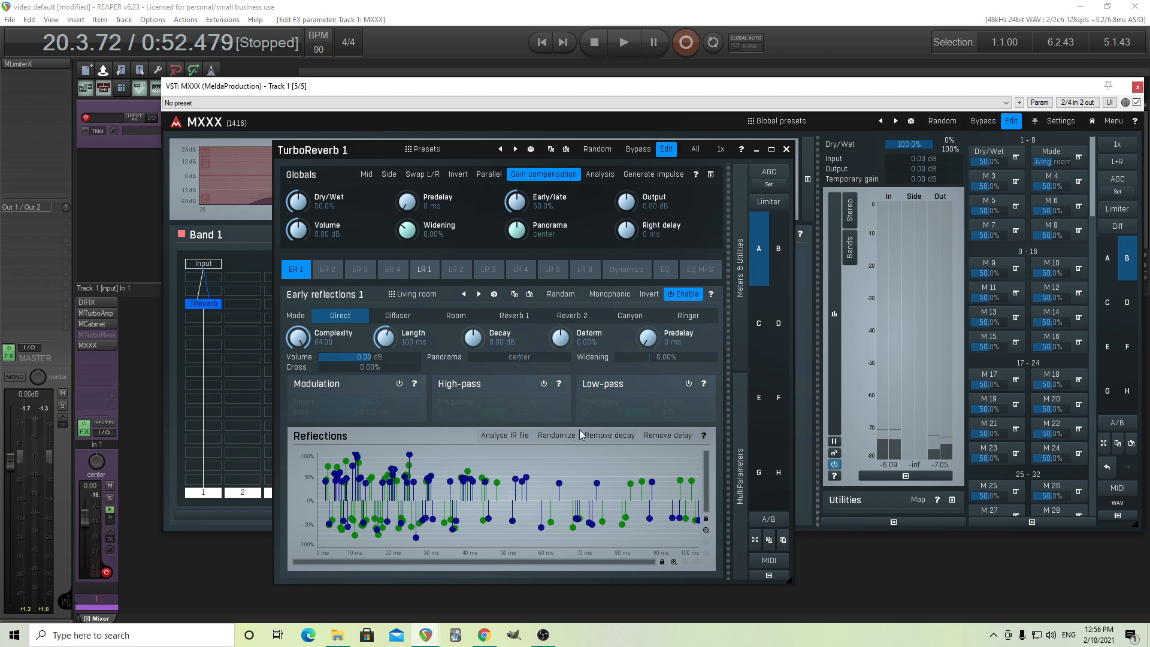
Audition the Corridor A, Spiral stairs and Stairwell presets from the Small folder in Early reflections 1.
click(412, 297)
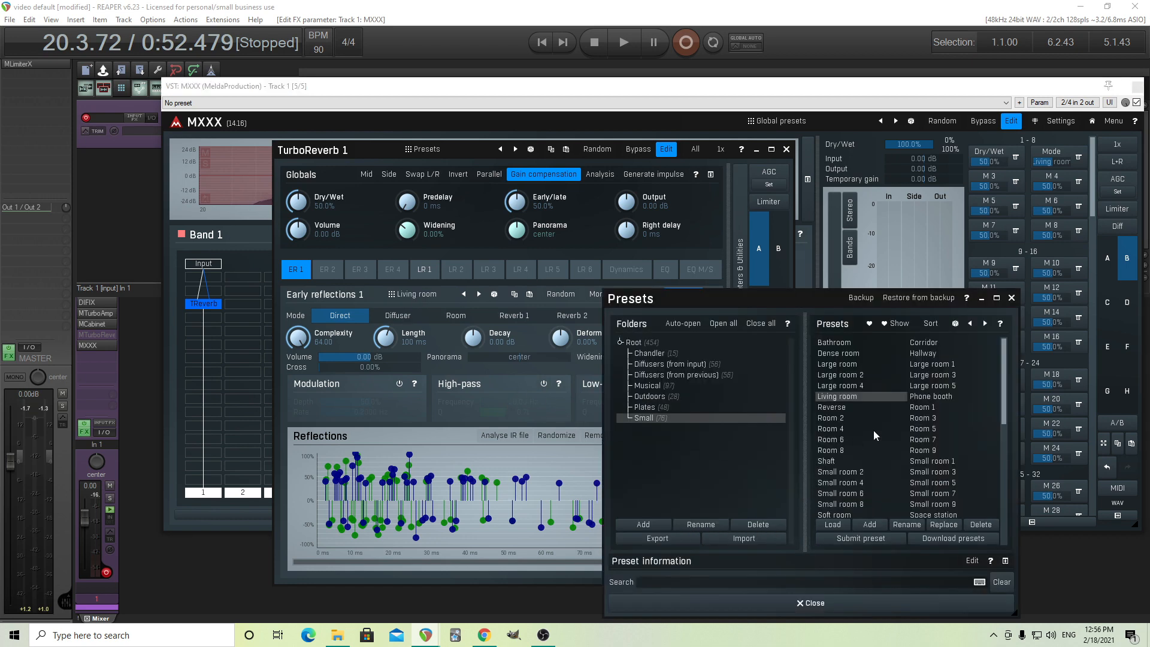
scroll(961, 463, down, 3)
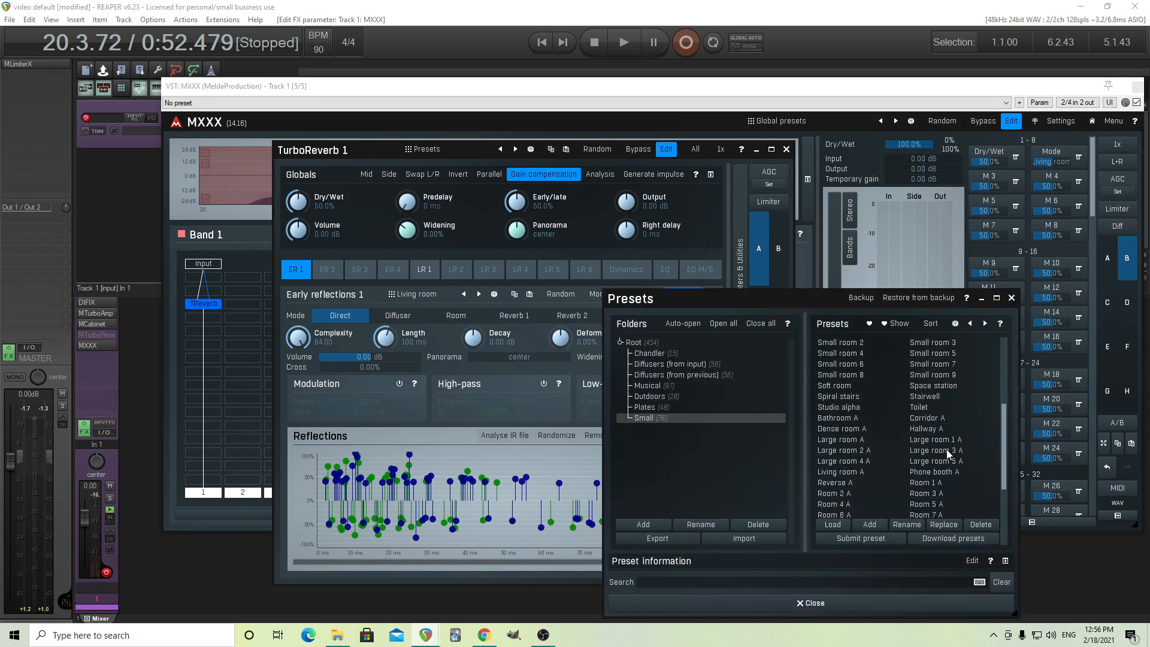
click(935, 419)
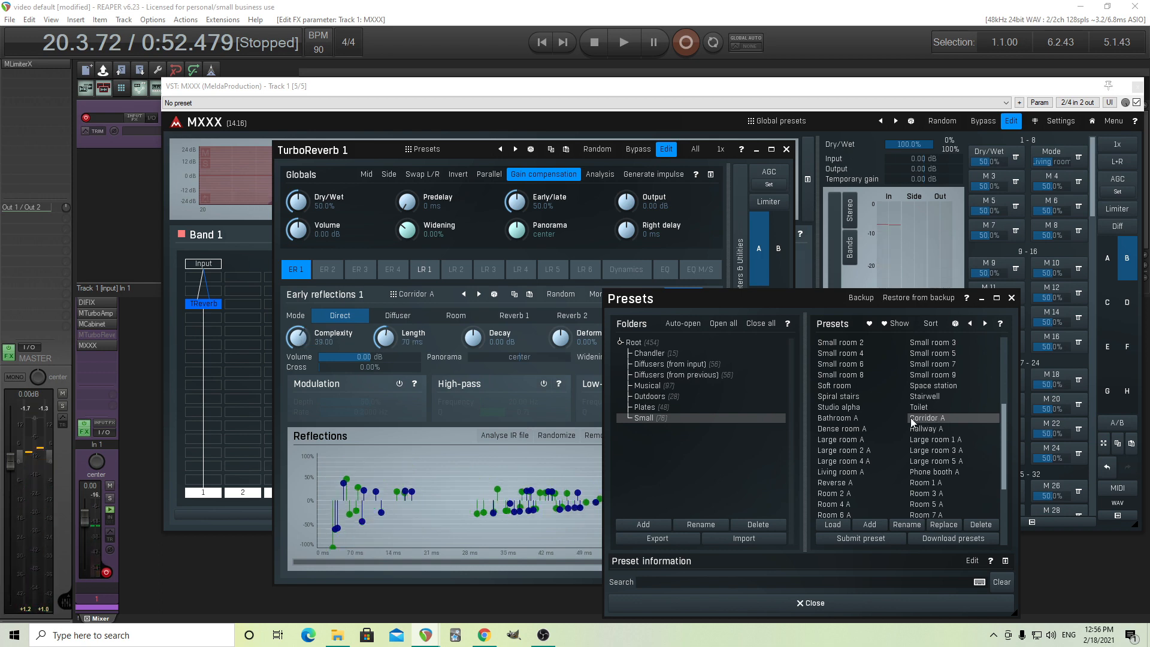
click(852, 398)
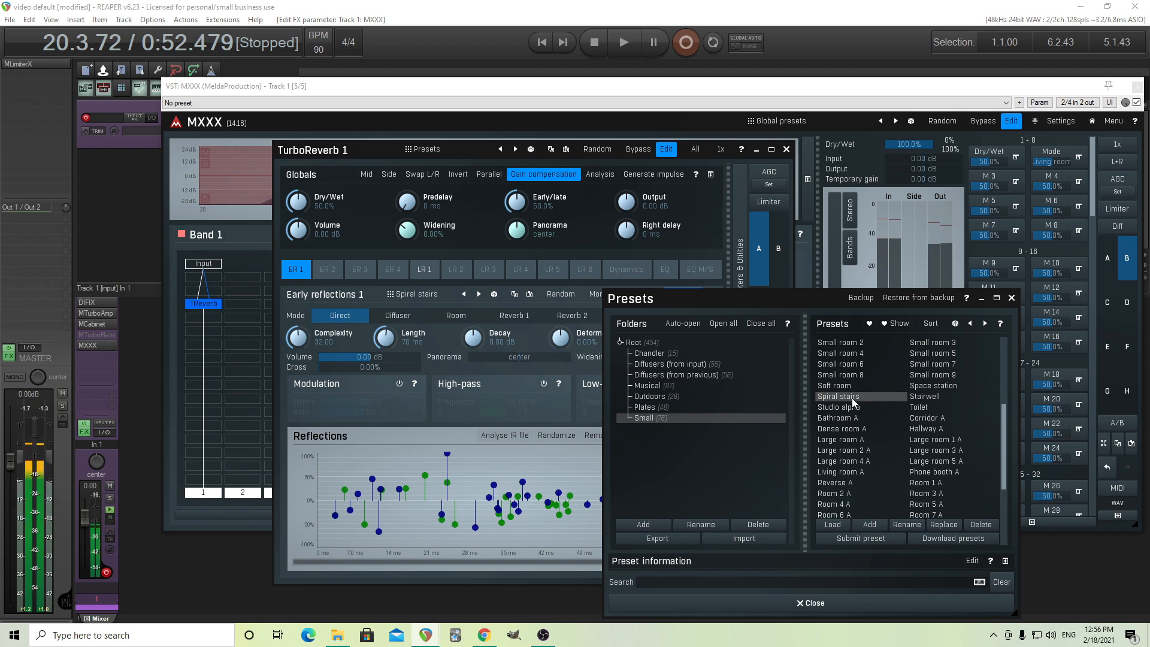
click(926, 397)
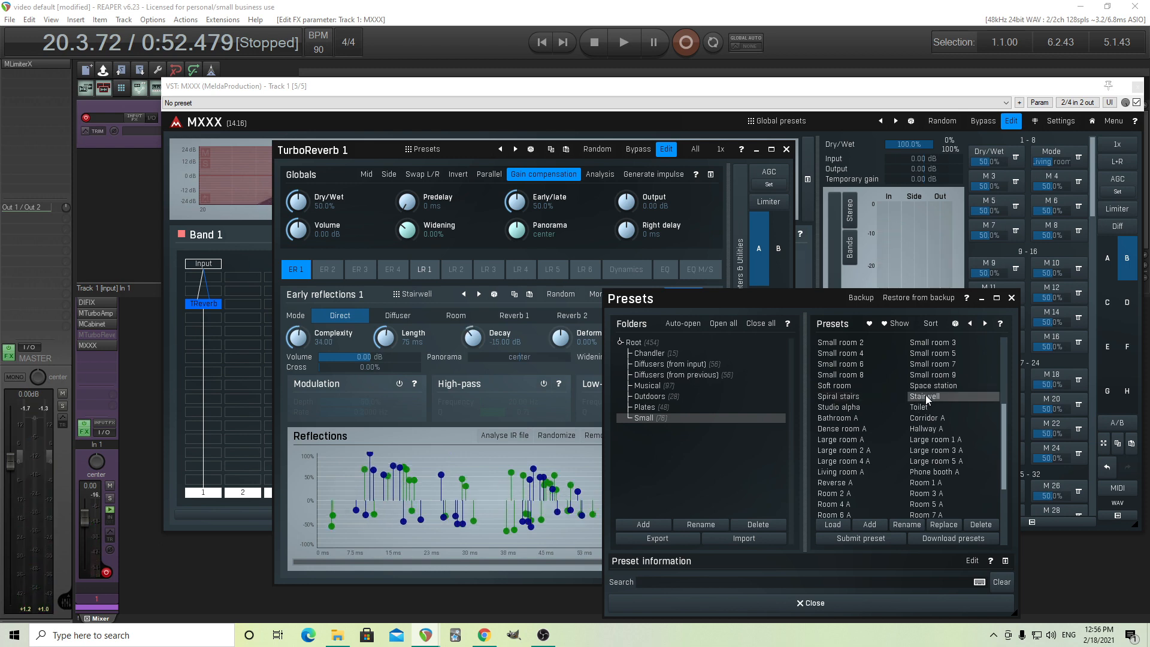
scroll(948, 386, up, 1)
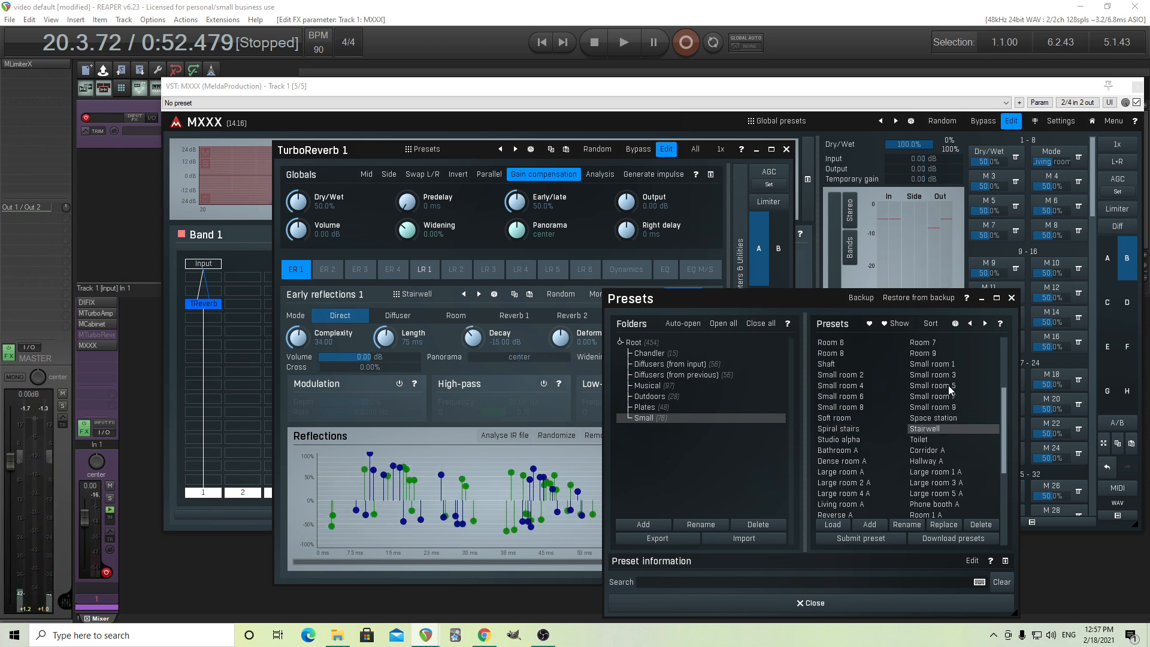
scroll(948, 386, up, 3)
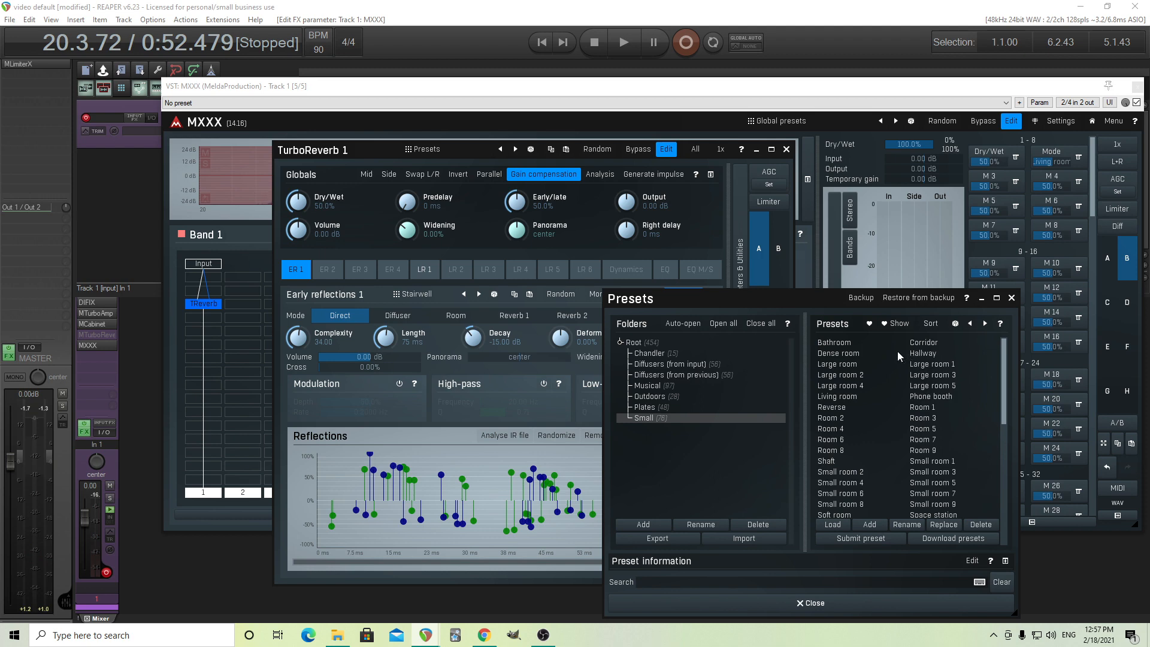
Load the Hallway preset into Early reflections 1 and save the TurboReverb 1 setup to bank 3.
click(930, 357)
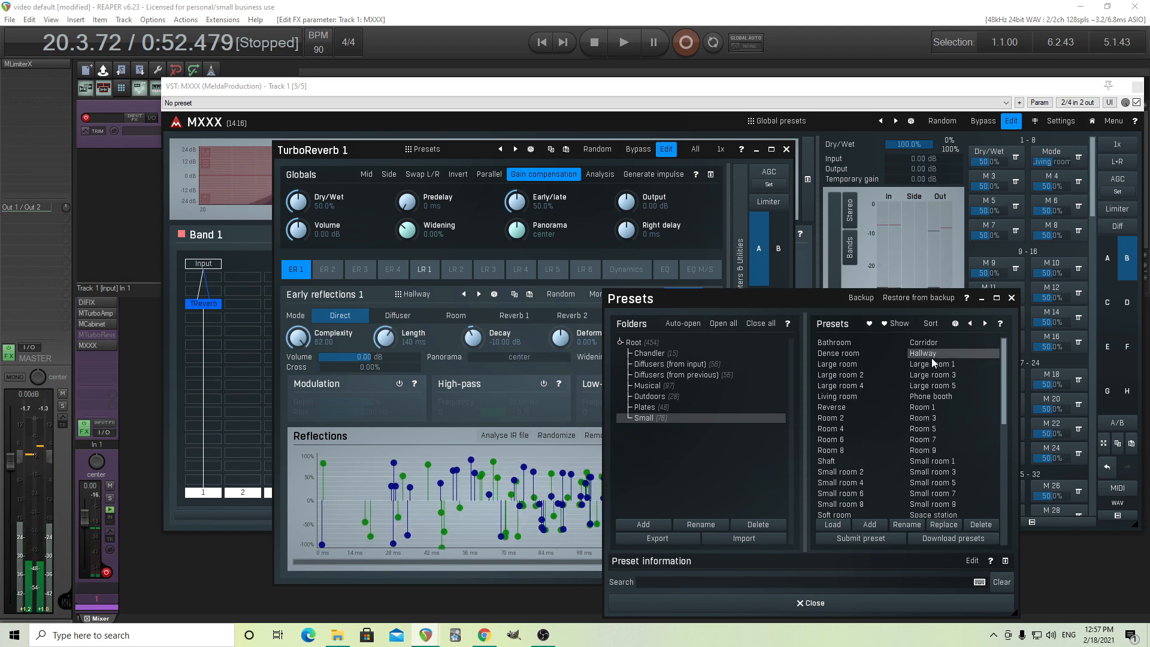
click(773, 601)
right_click(210, 305)
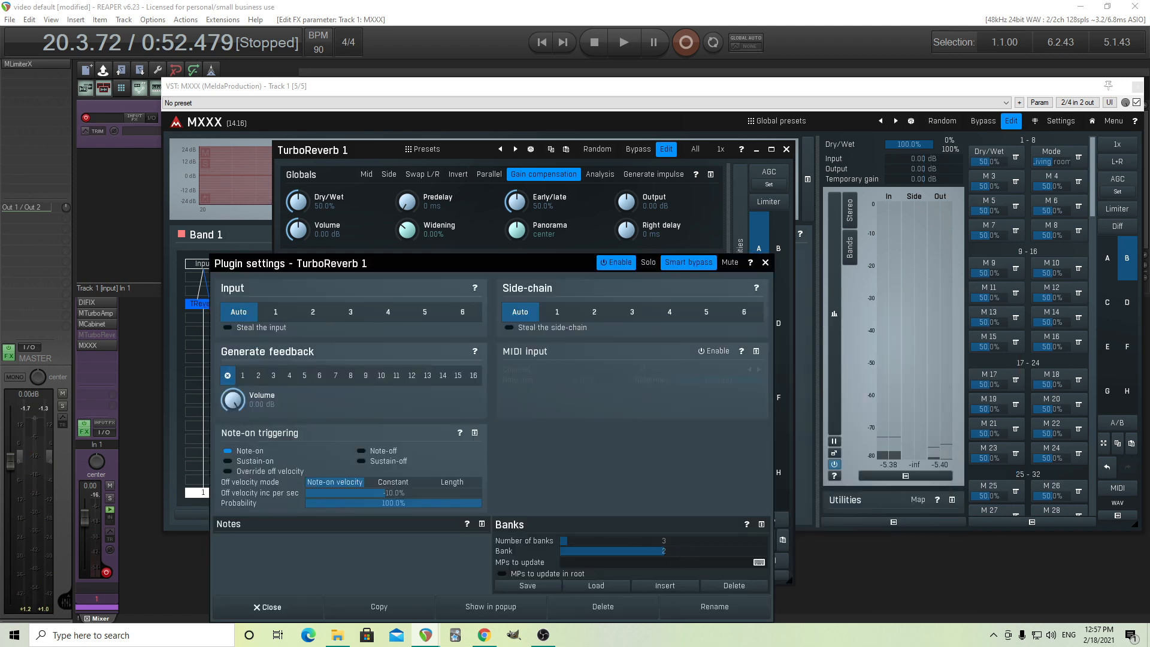
drag(664, 551, 767, 552)
click(527, 586)
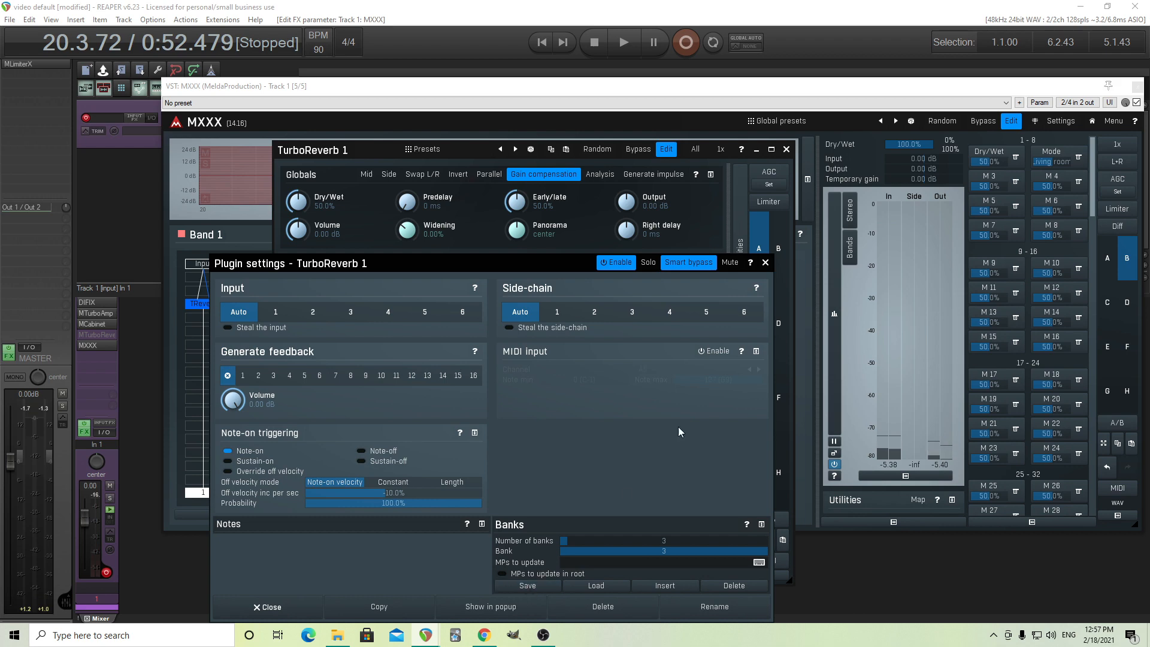
click(765, 263)
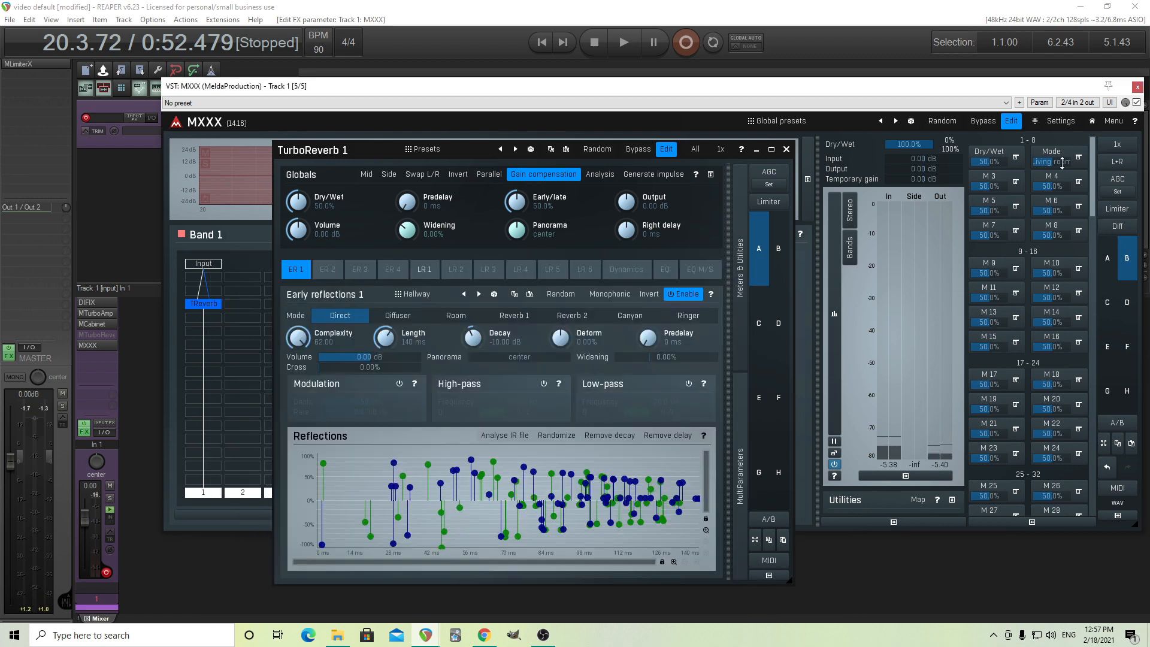
Turn off value interpolation for the Mode multiparameter's Bank parameter and test switching through AH 1, Living room and Hallway.
click(1053, 153)
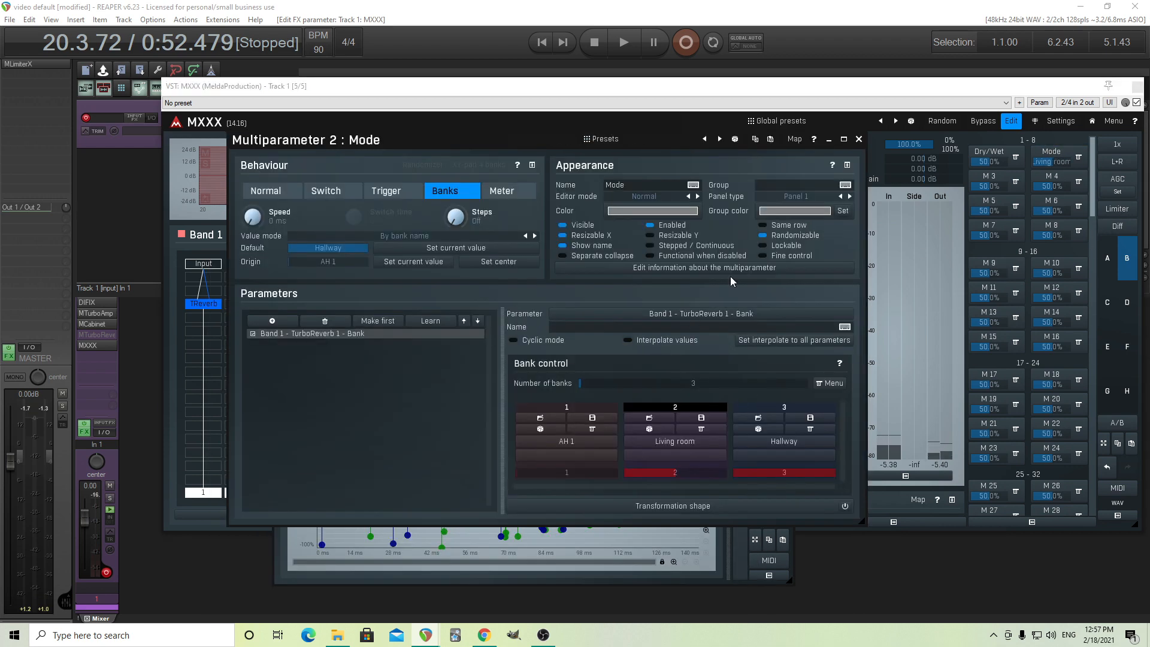
click(858, 138)
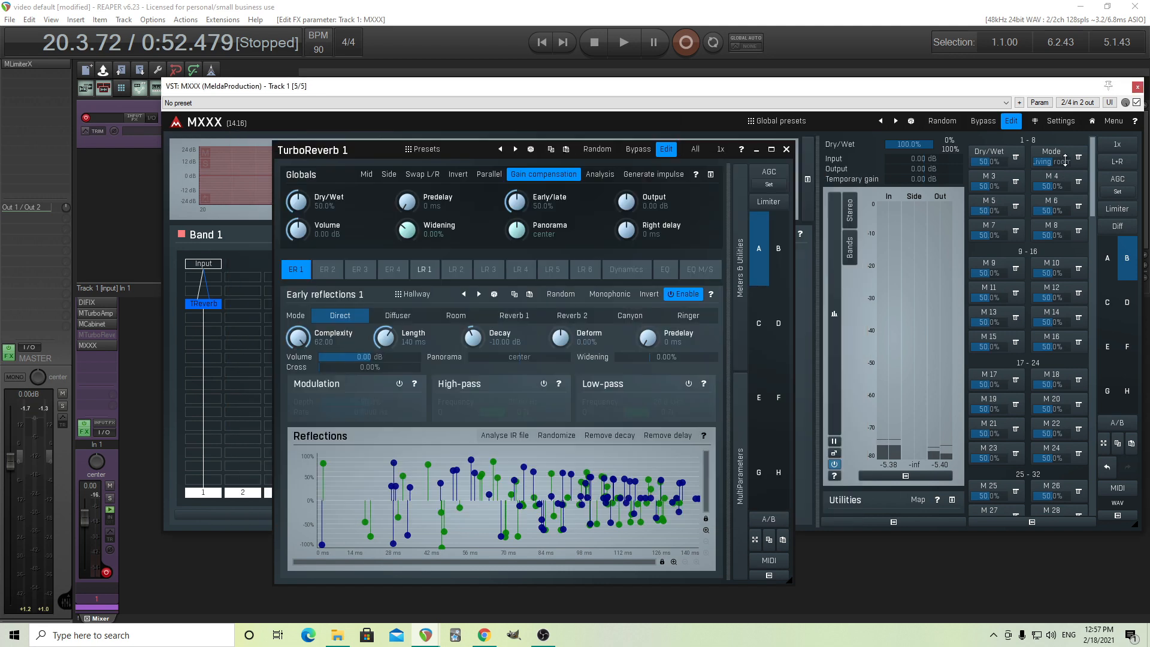
drag(1065, 160, 1065, 191)
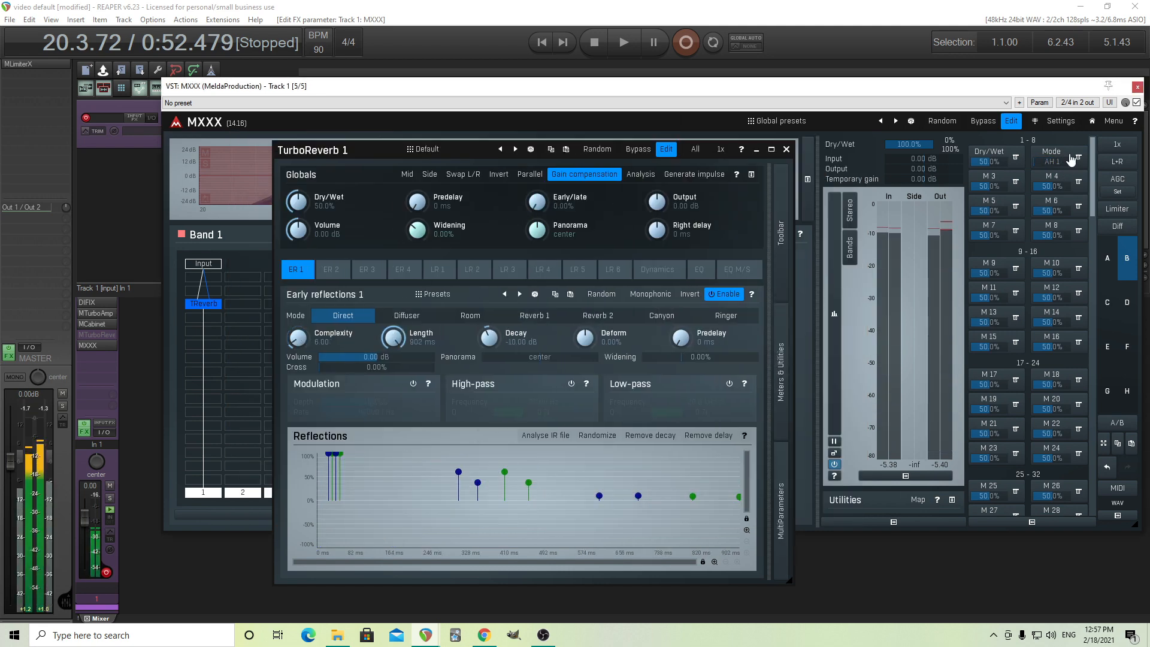
drag(1052, 162, 1052, 157)
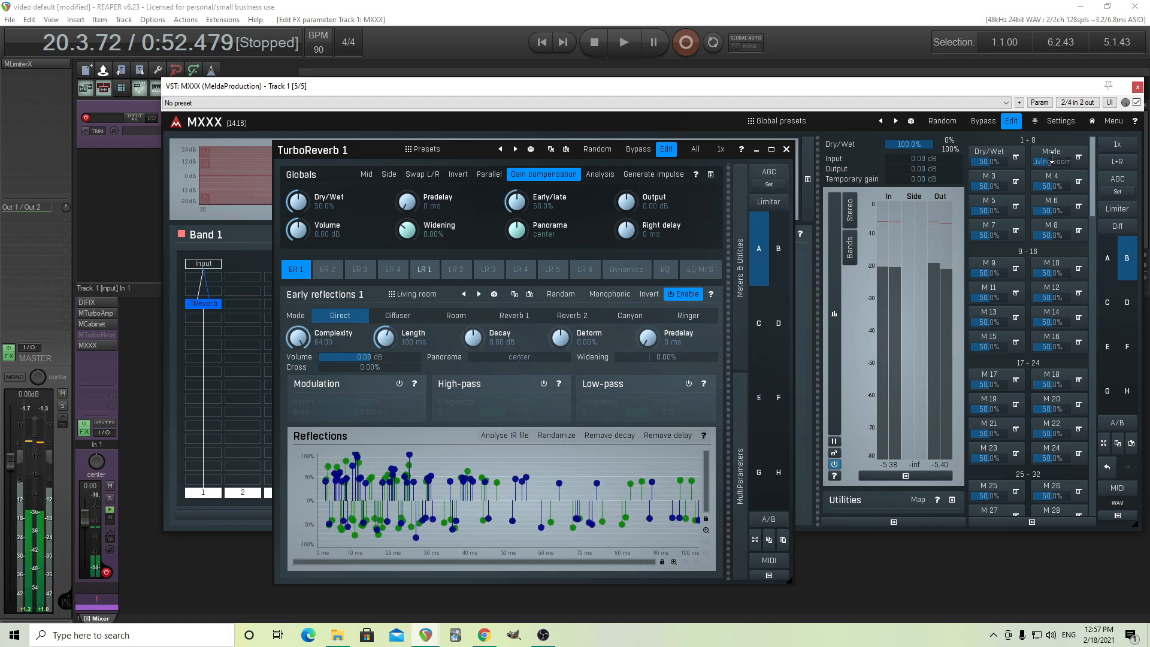
drag(1052, 157, 1054, 153)
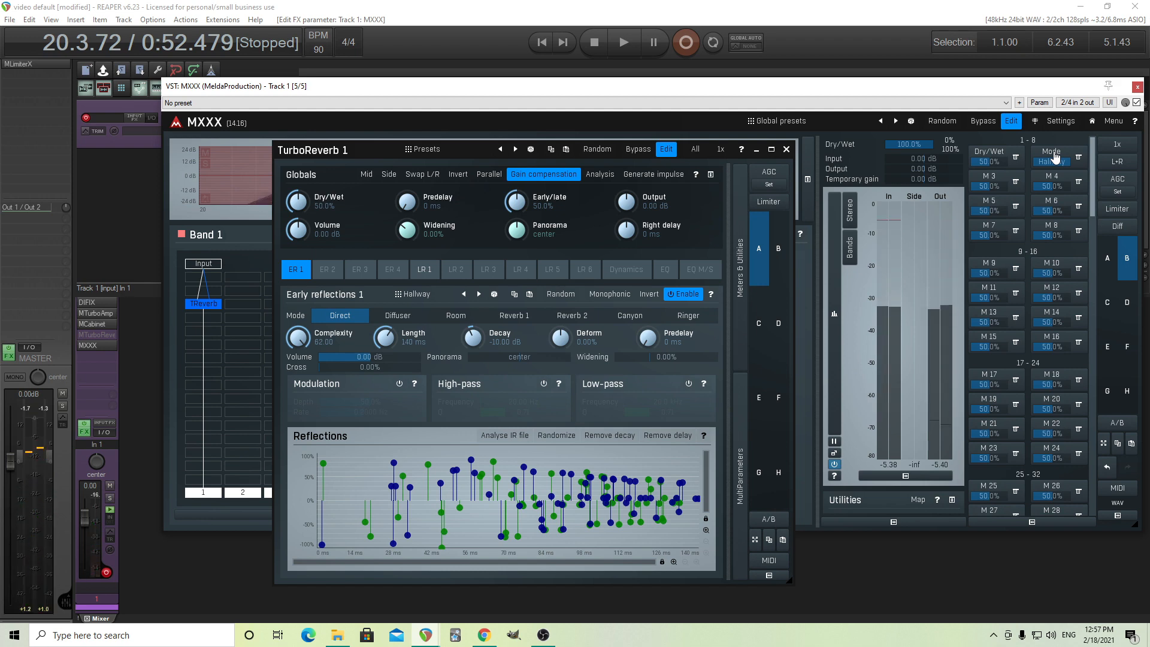
Close the TurboReverb 1 window, check the device's Dry/Wet and Mode controls on the easy screen, and return to edit mode.
click(786, 150)
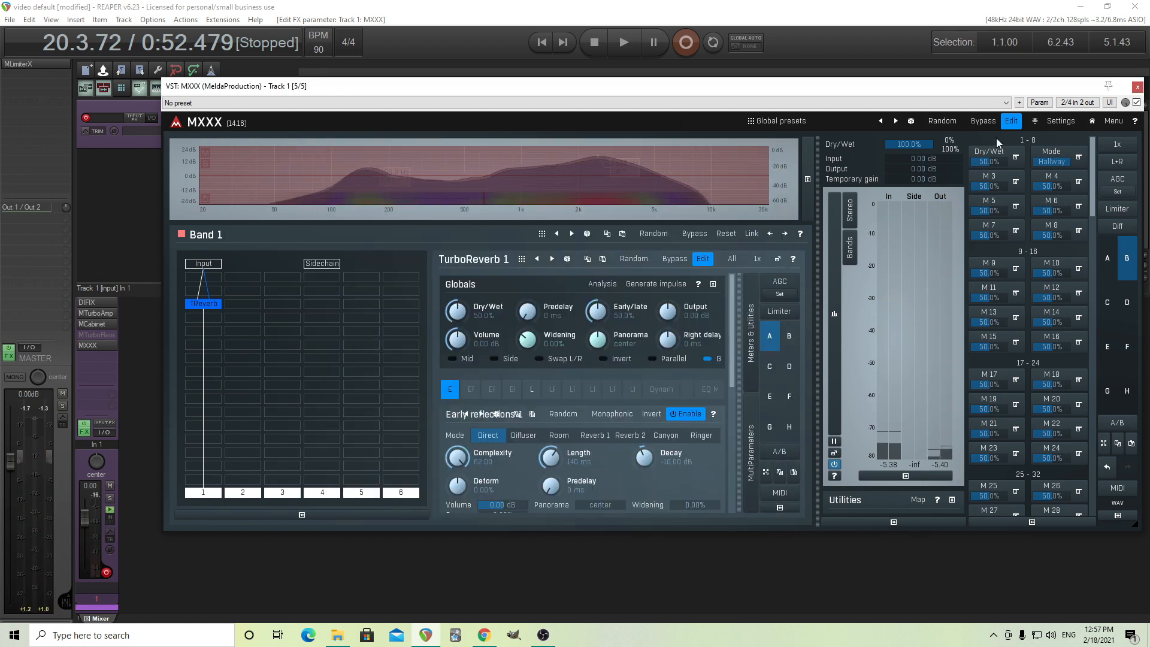
click(1010, 123)
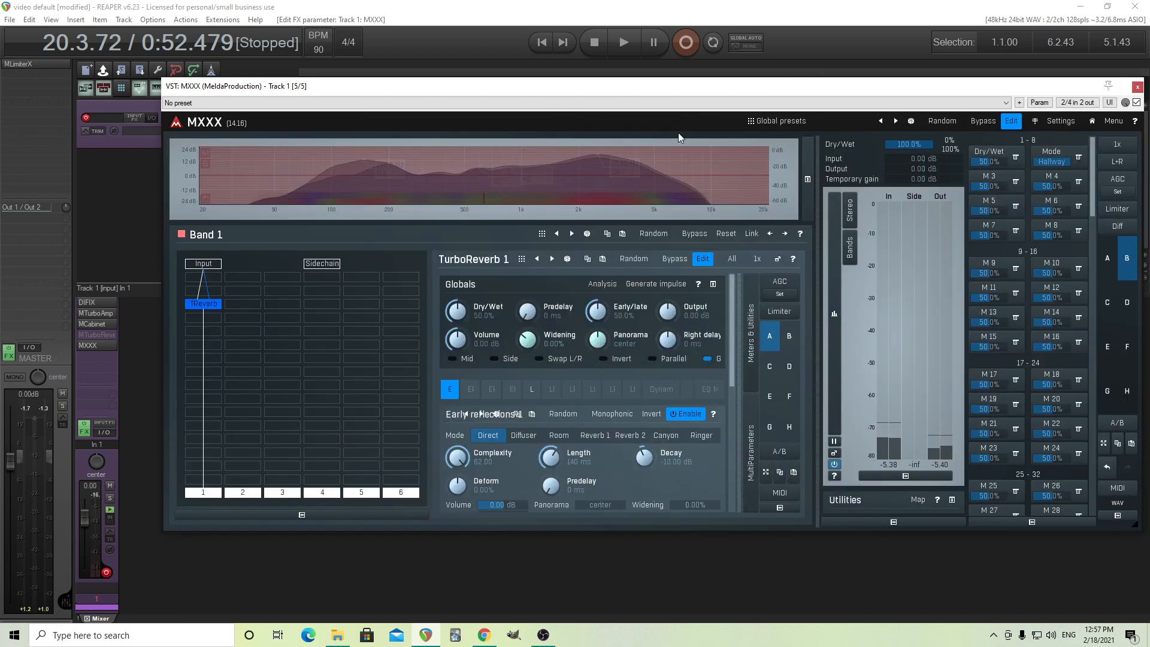
click(692, 120)
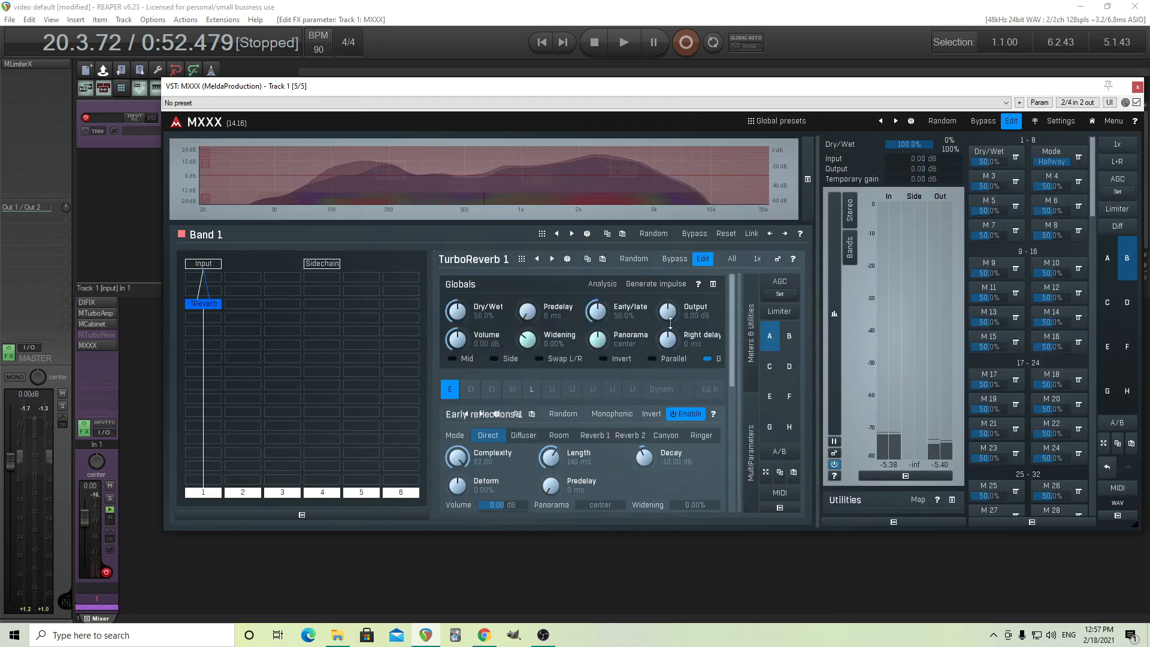
Teach multiparameter 3 the Modulation on/off switch and Depth of TurboReverb 1's Early reflections 1, and open the multiparameter's settings.
click(777, 259)
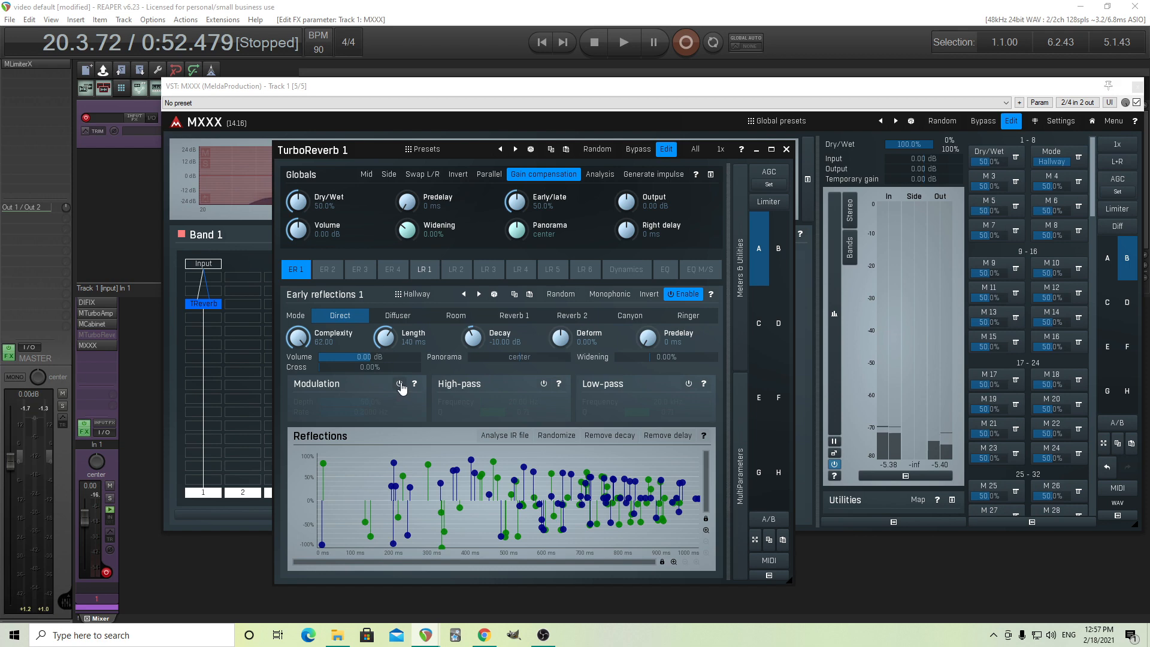
click(1010, 186)
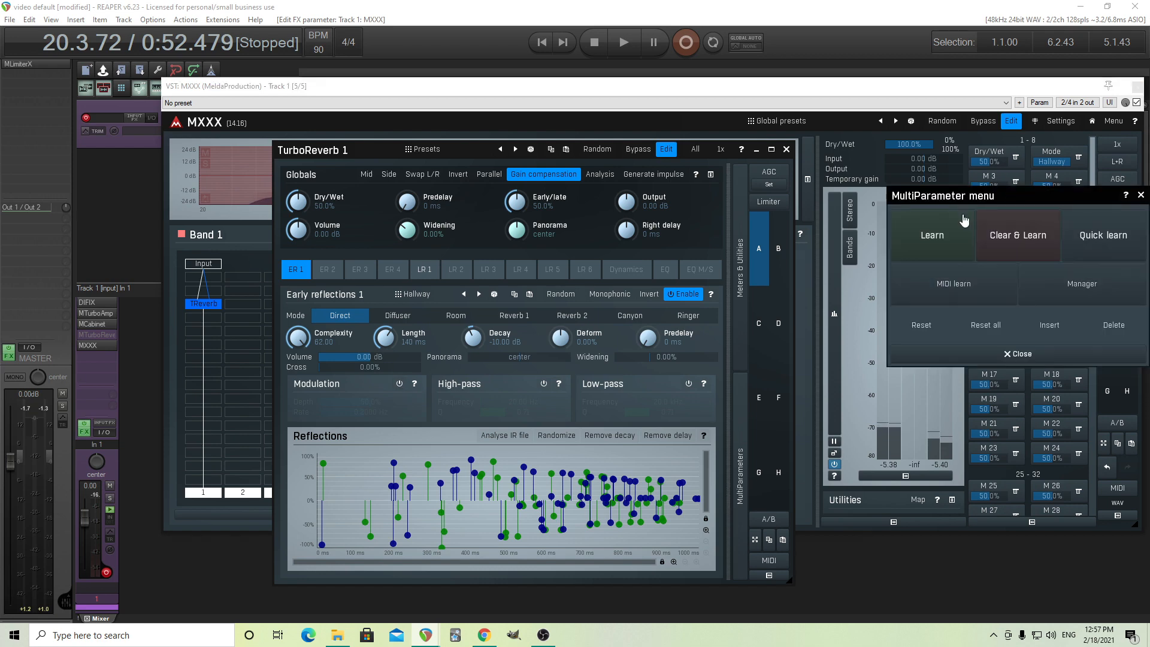
click(944, 240)
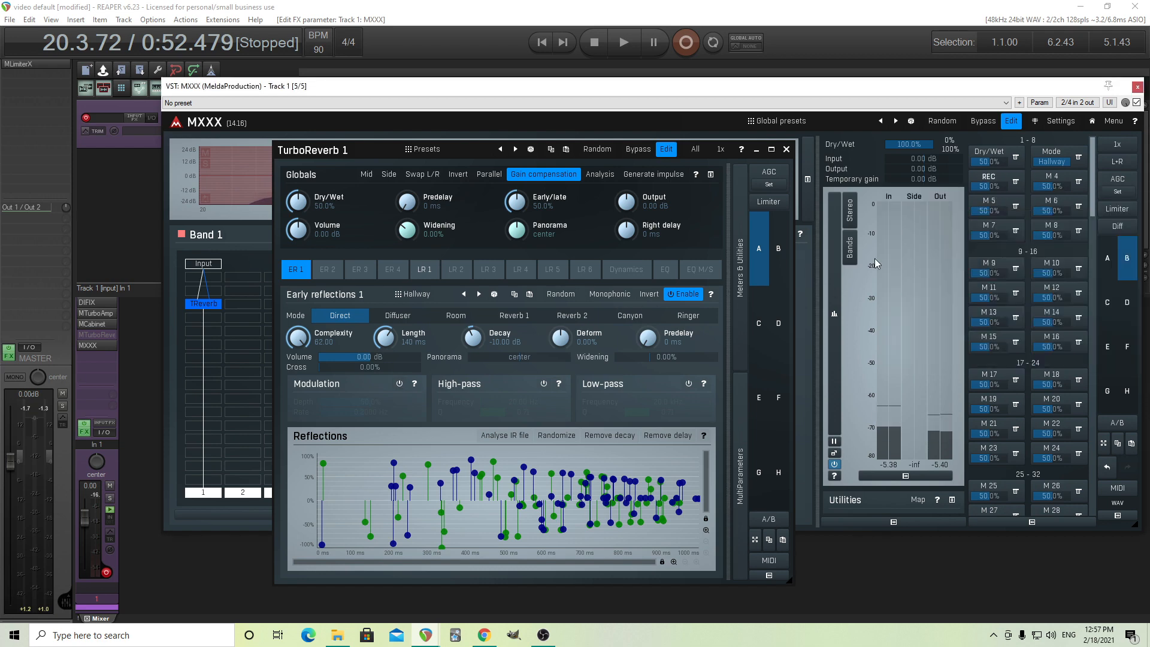
click(399, 384)
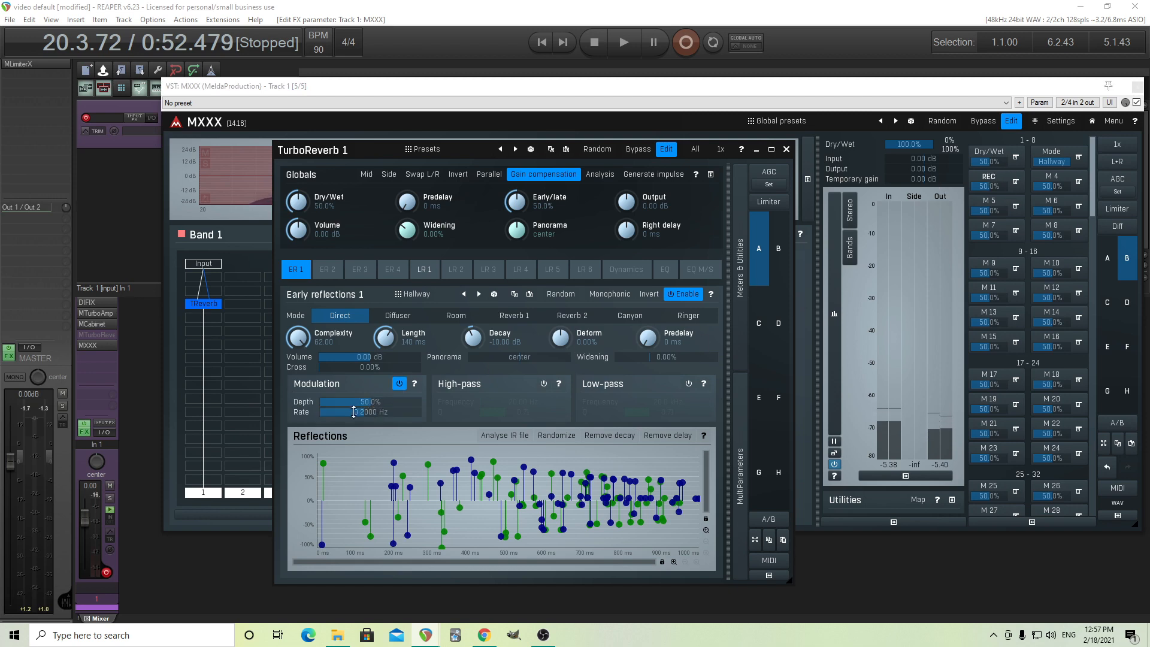
mouse_move(377, 402)
mouse_down()
mouse_move(377, 419)
mouse_move(377, 401)
mouse_up()
click(1015, 181)
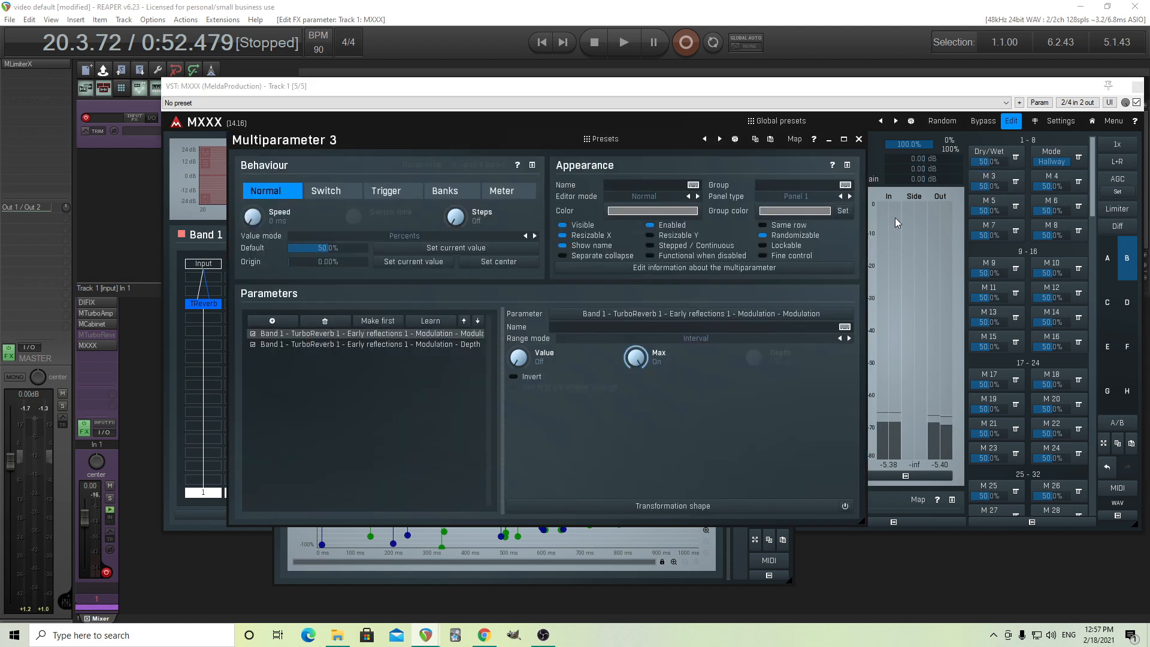
Name multiparameter 3 Mod depth and move the modulation Depth parameter to first place in its parameter list.
click(626, 185)
text(Mod depth)
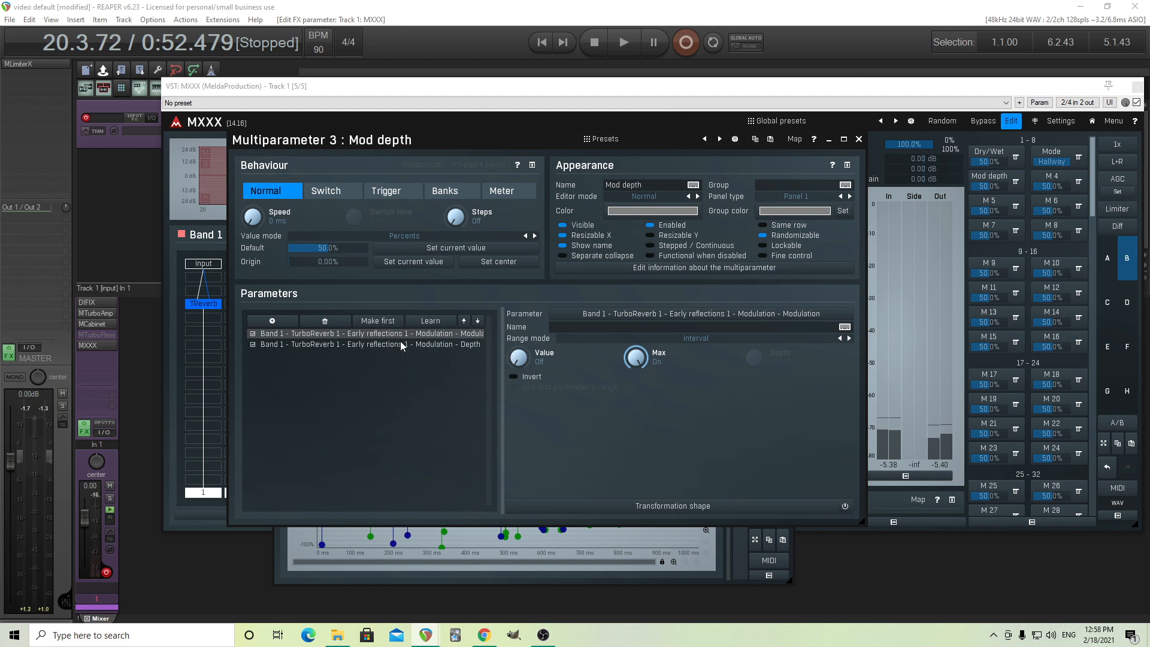
click(431, 345)
click(464, 322)
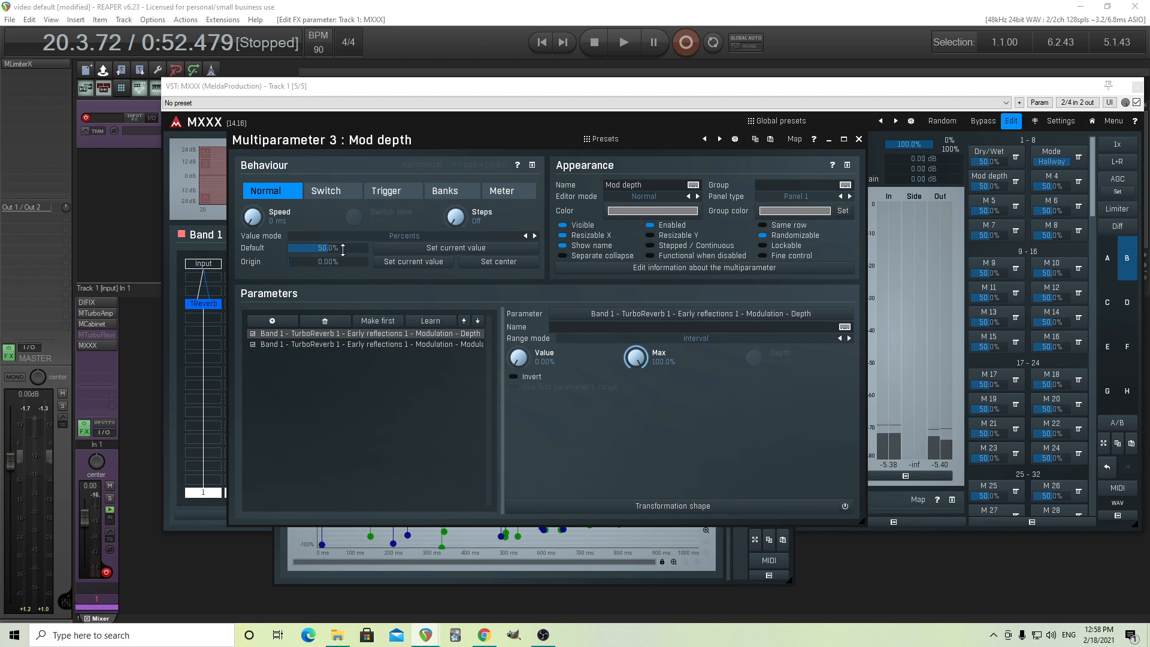
Set Mod depth's default to 0%, close its settings and raise the Mod depth value to 38%.
drag(328, 248, 314, 248)
click(421, 346)
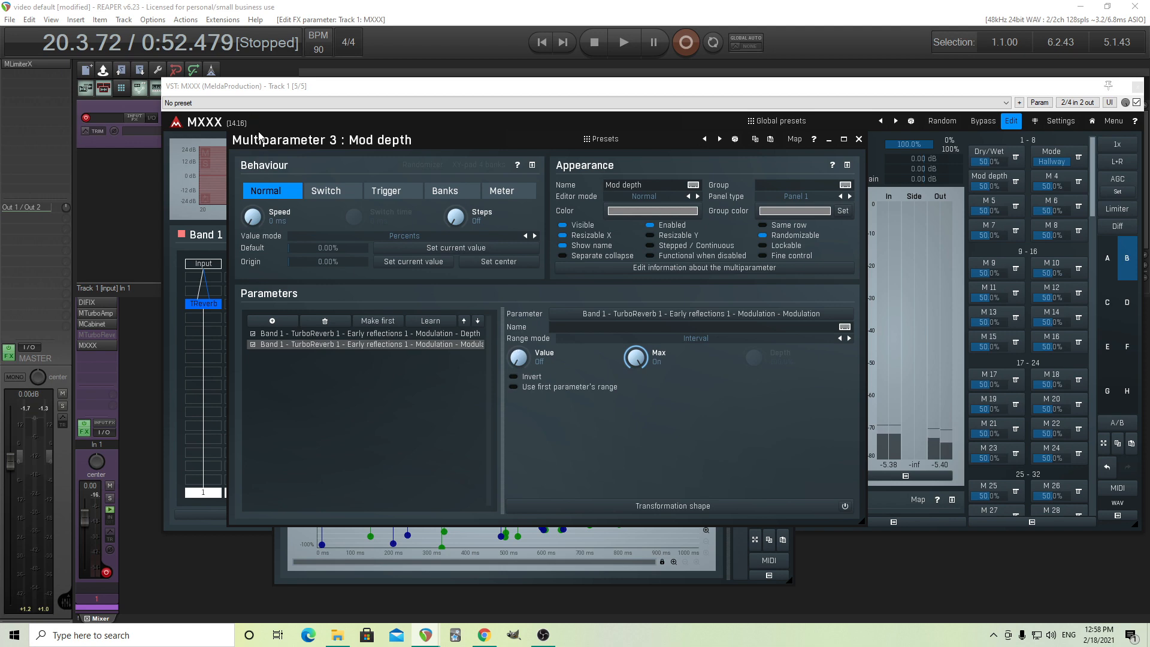
drag(259, 132, 576, 216)
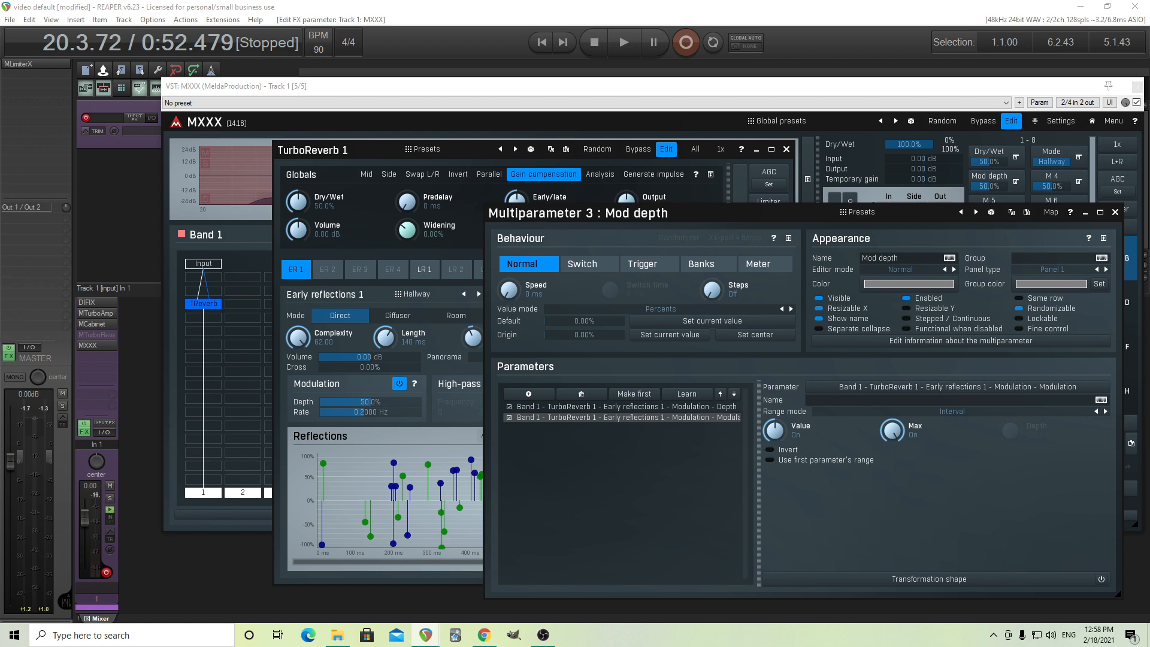
click(1117, 213)
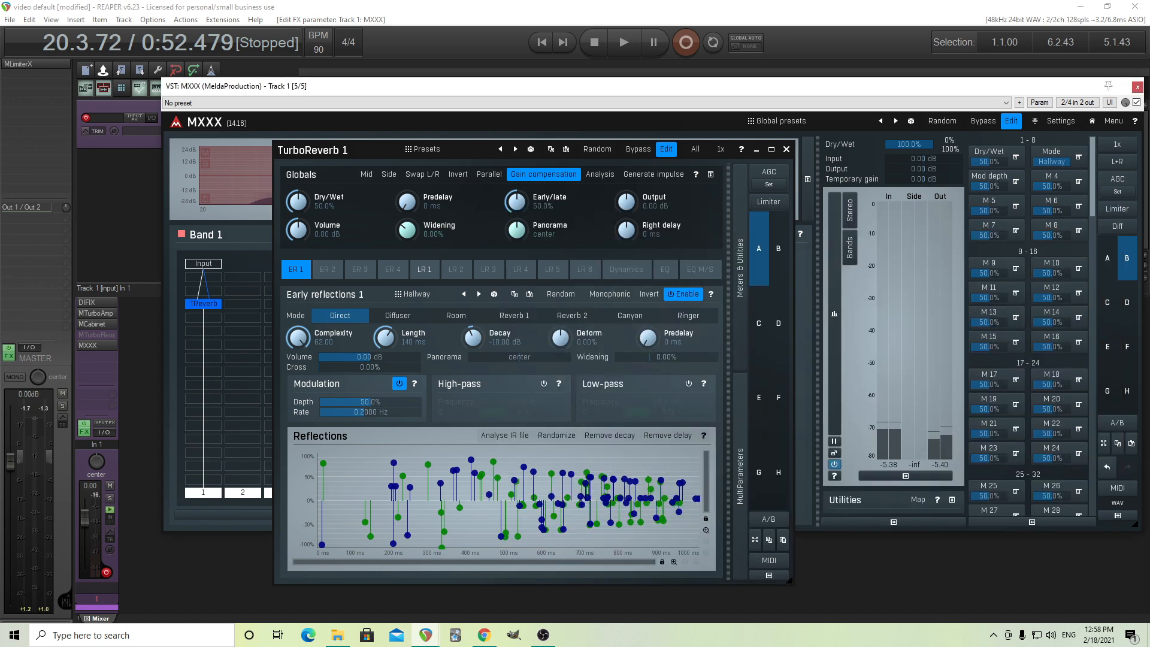
mouse_move(989, 187)
mouse_down()
mouse_move(970, 186)
mouse_move(1001, 186)
mouse_up()
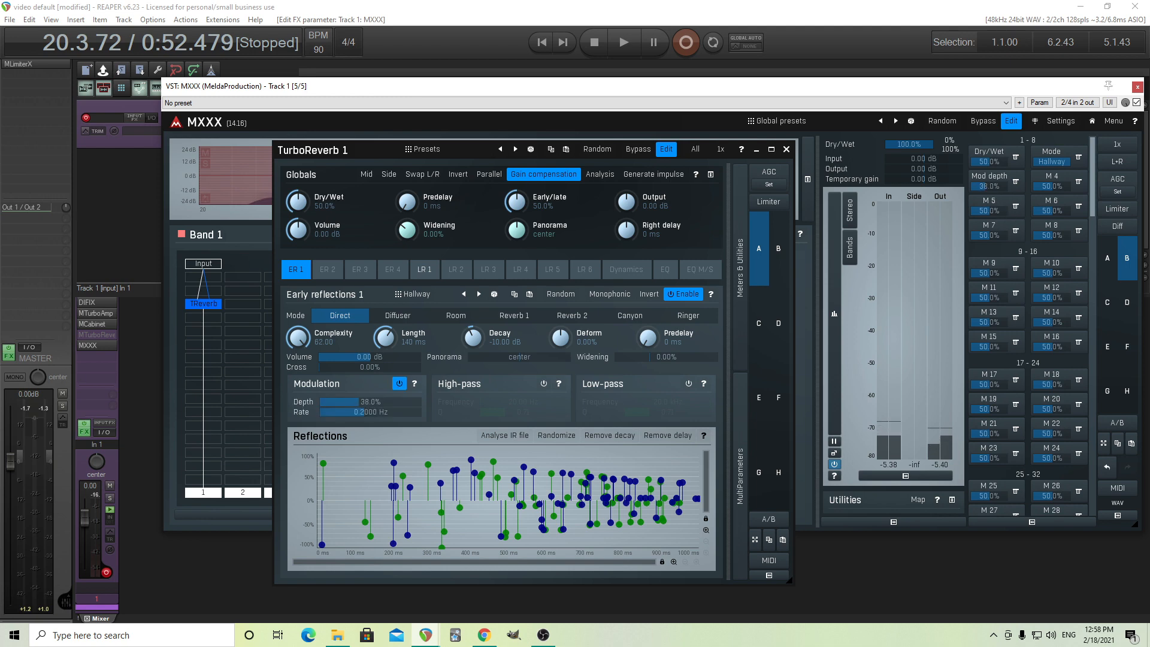
Quick-learn the Early reflections 1 modulation Rate into multiparameter 4 and check its settings.
click(1079, 182)
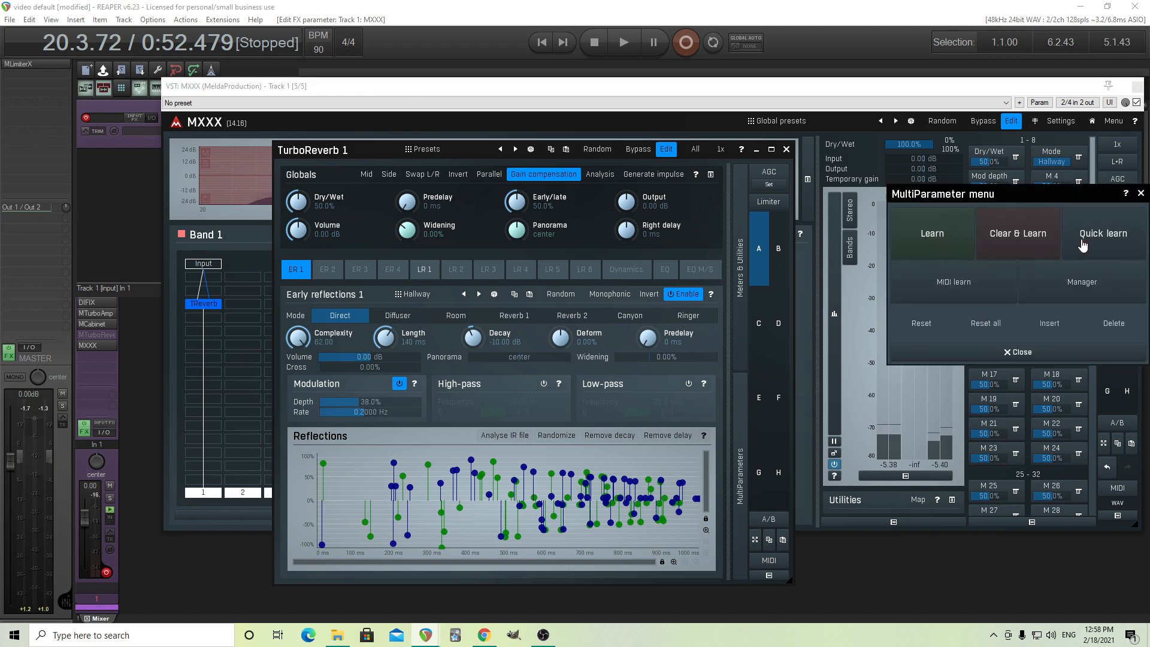
click(1080, 240)
drag(382, 412, 337, 411)
click(1079, 182)
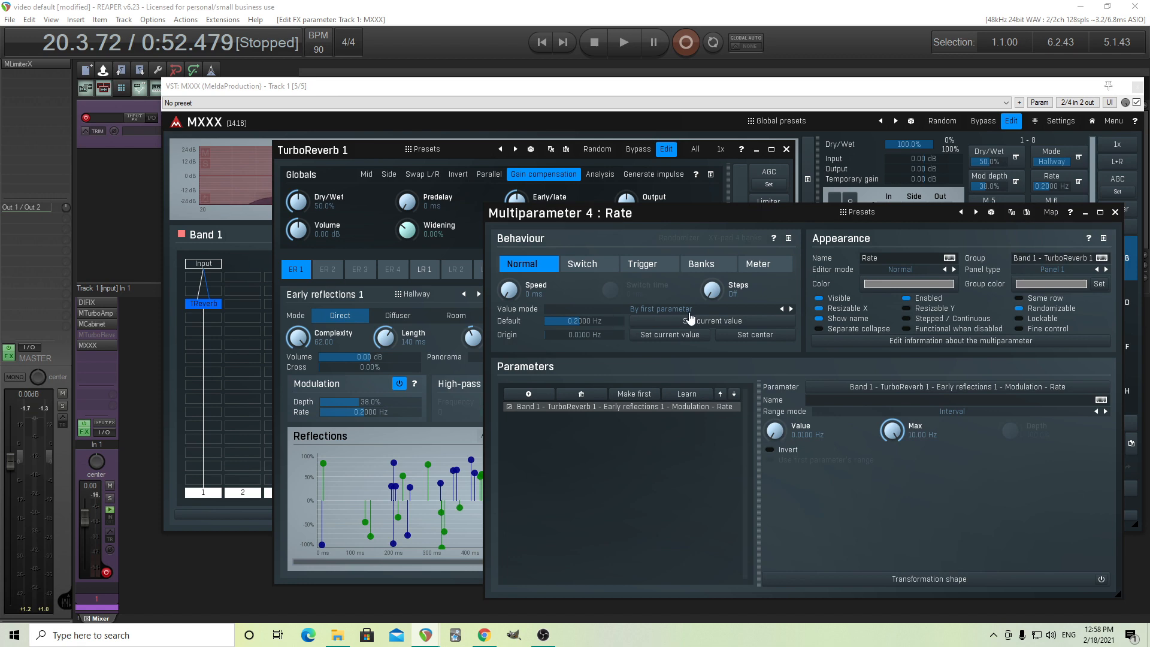
click(1115, 213)
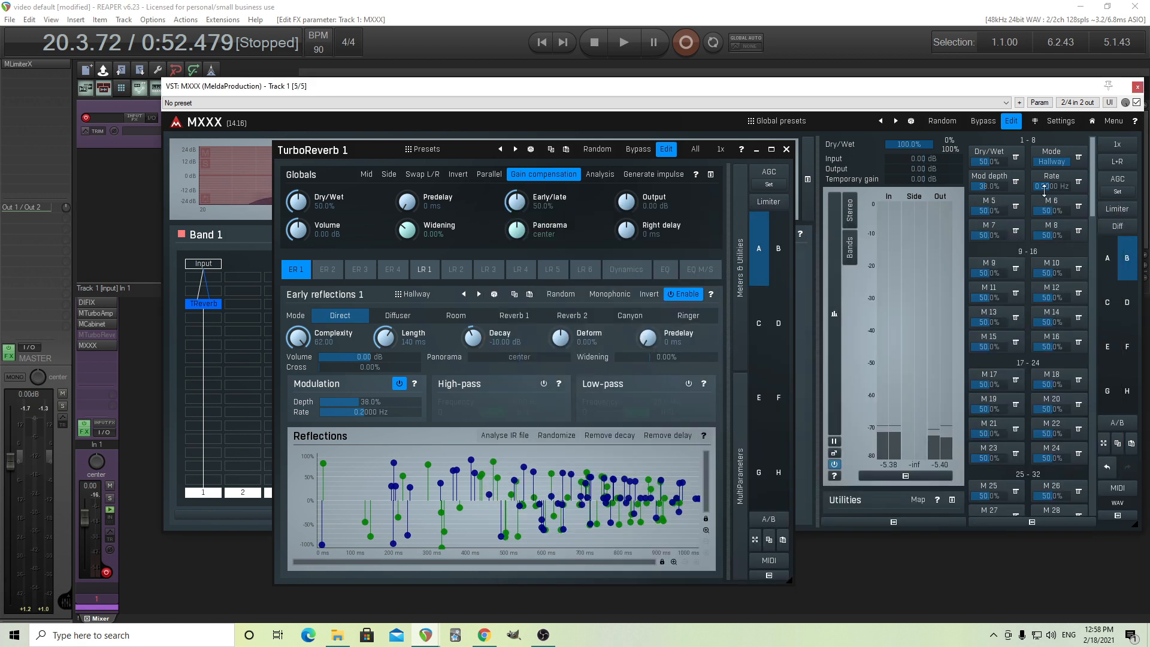
Close the TurboReverb 1 window and examine how the controls are grouped on the easy screen and in Rate's settings.
click(1011, 121)
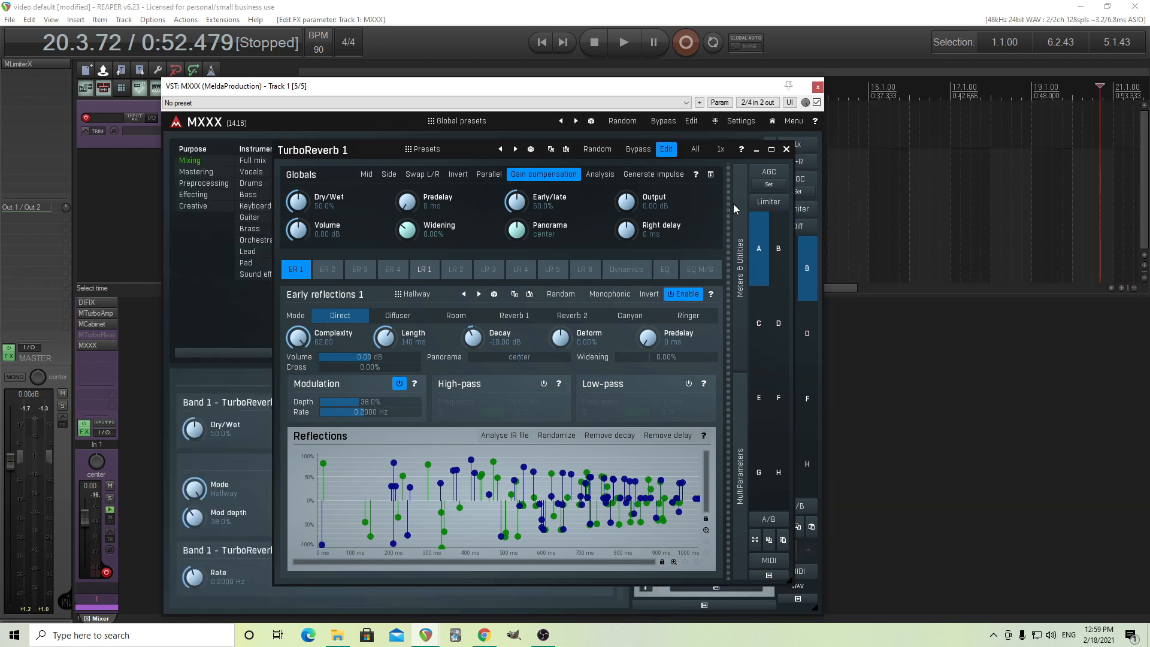
click(786, 148)
drag(472, 90, 519, 53)
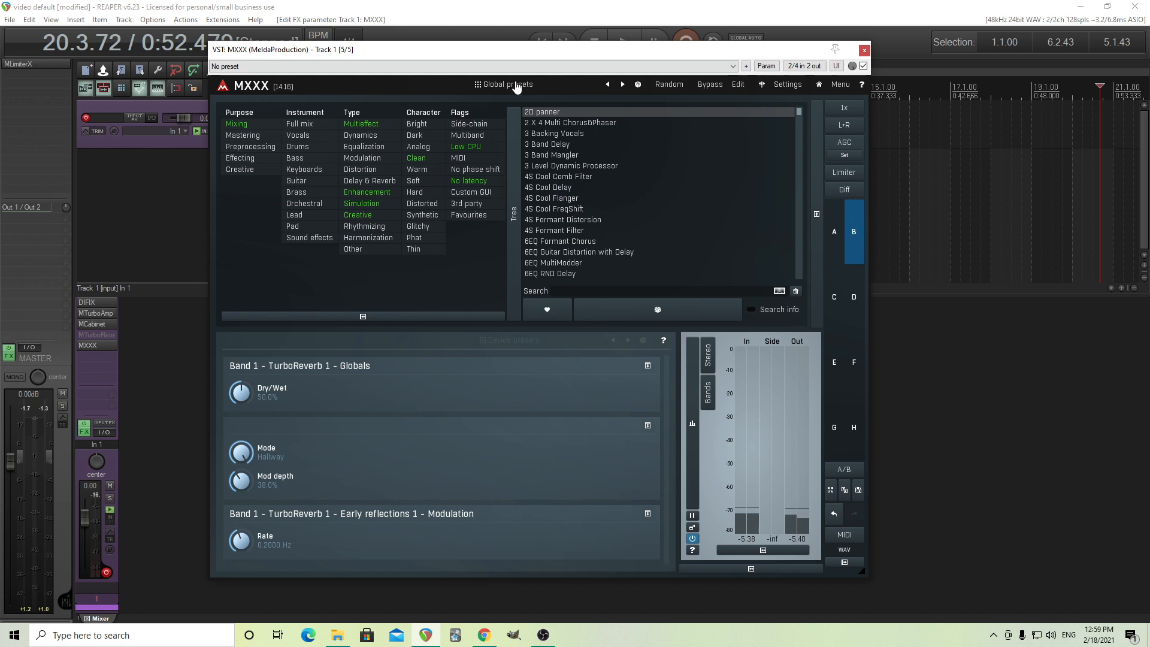
click(262, 528)
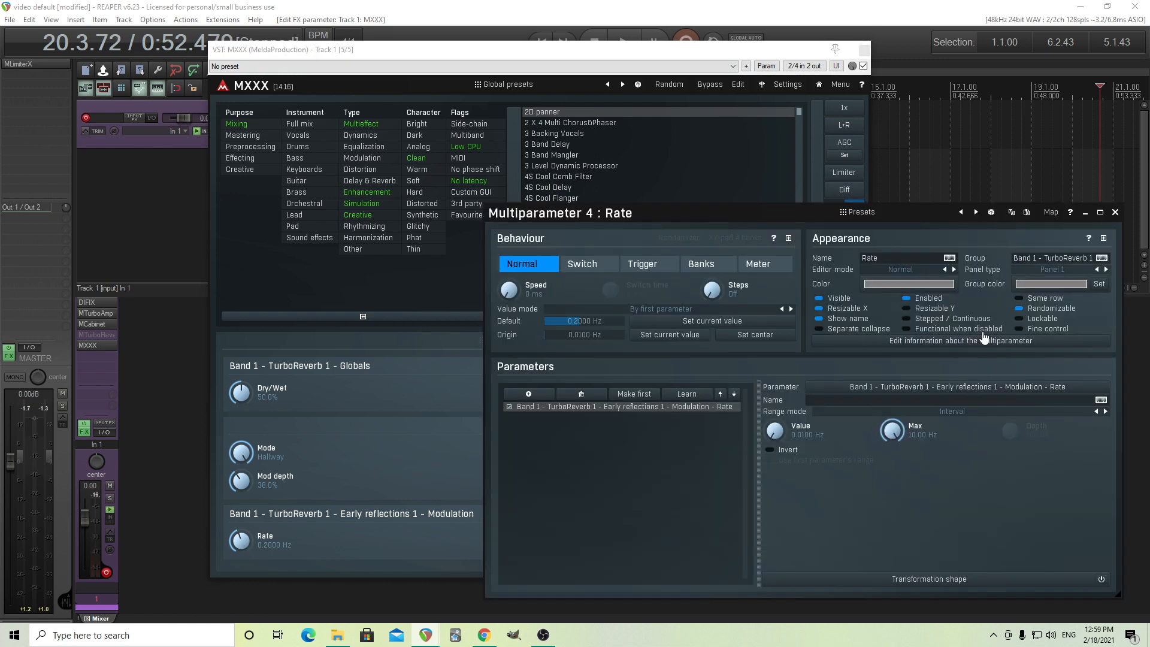
click(1114, 213)
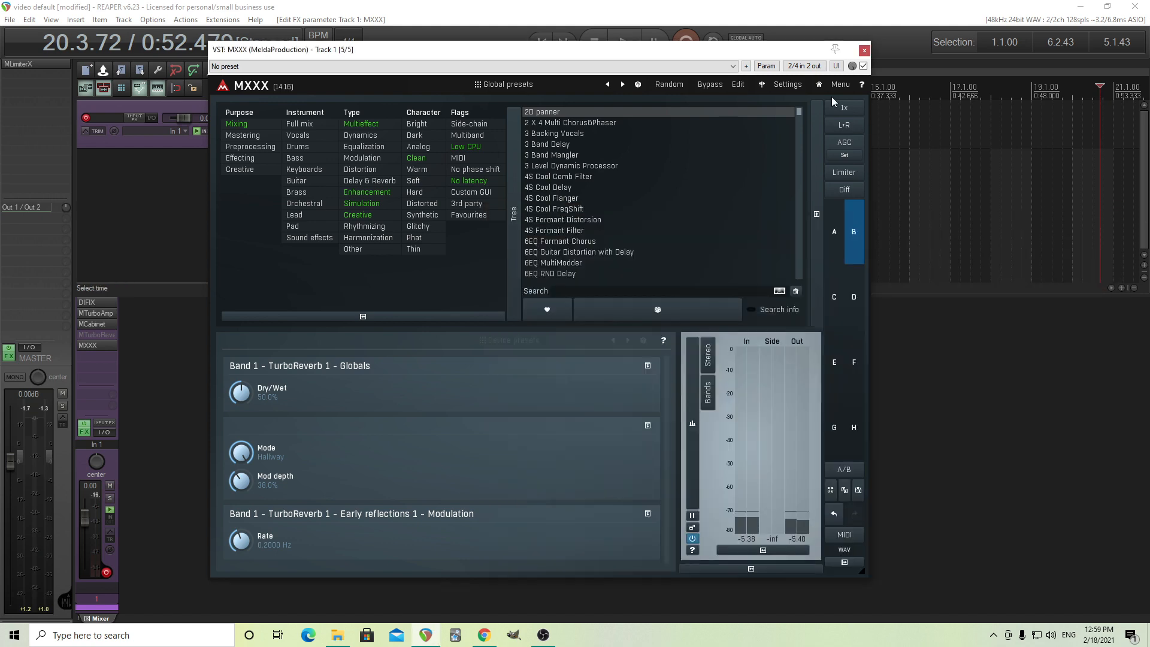
Back in edit mode, assign multiparameters 1 to 4 to a common group named ER in the multiparameter manager.
click(739, 84)
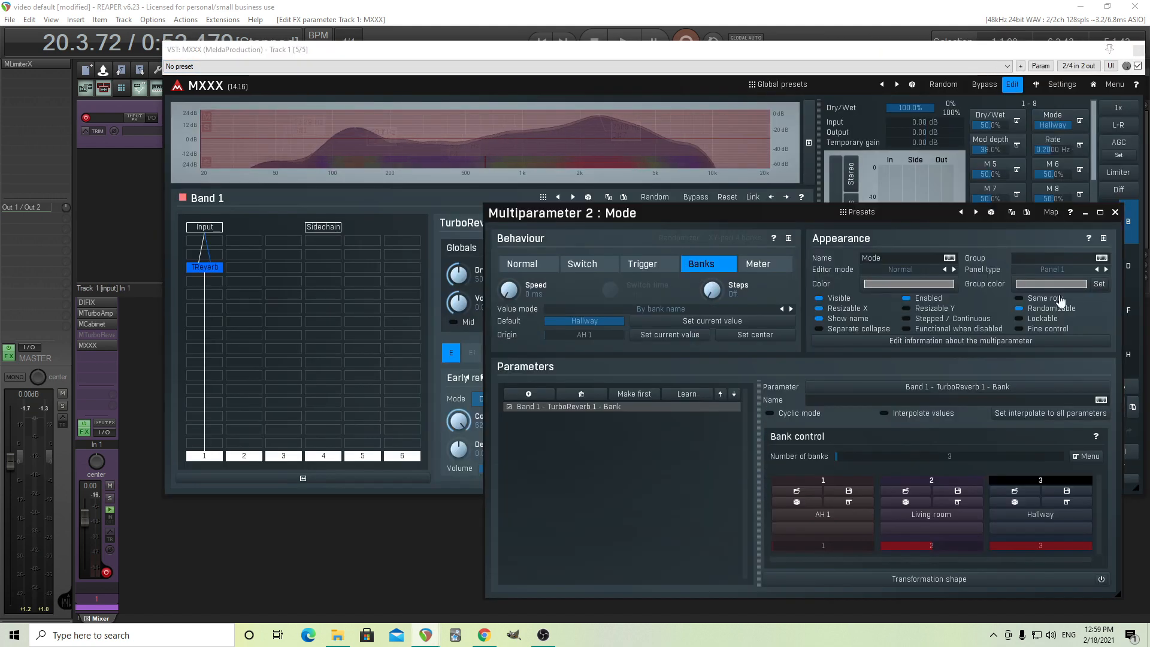
click(1114, 212)
click(1081, 124)
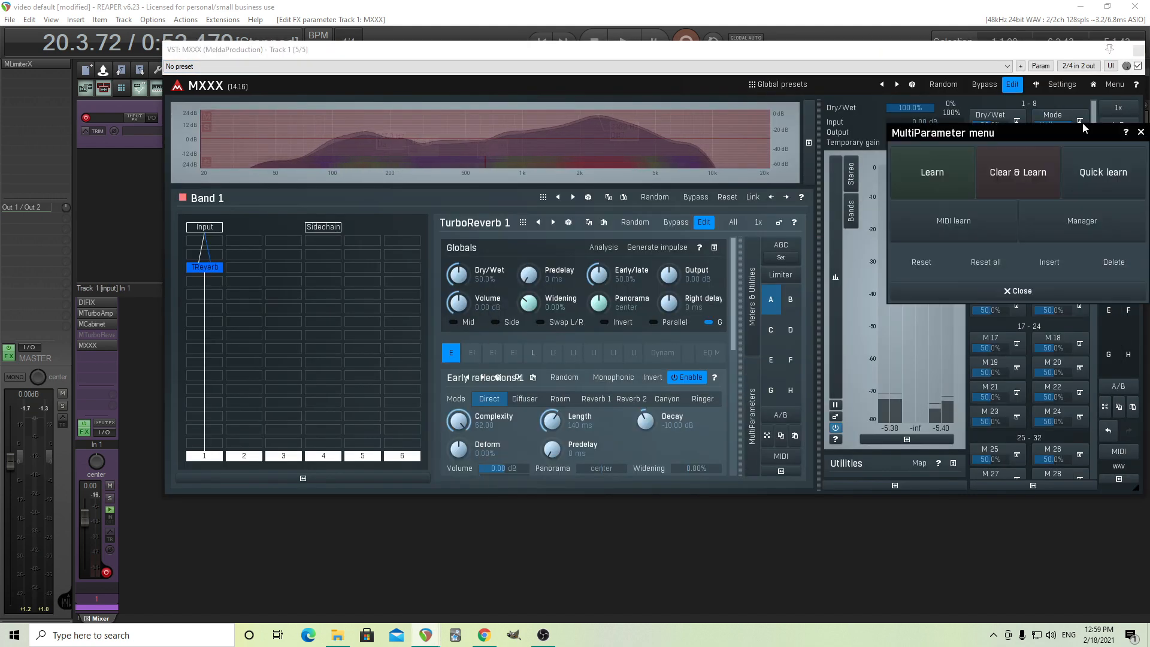
click(1077, 223)
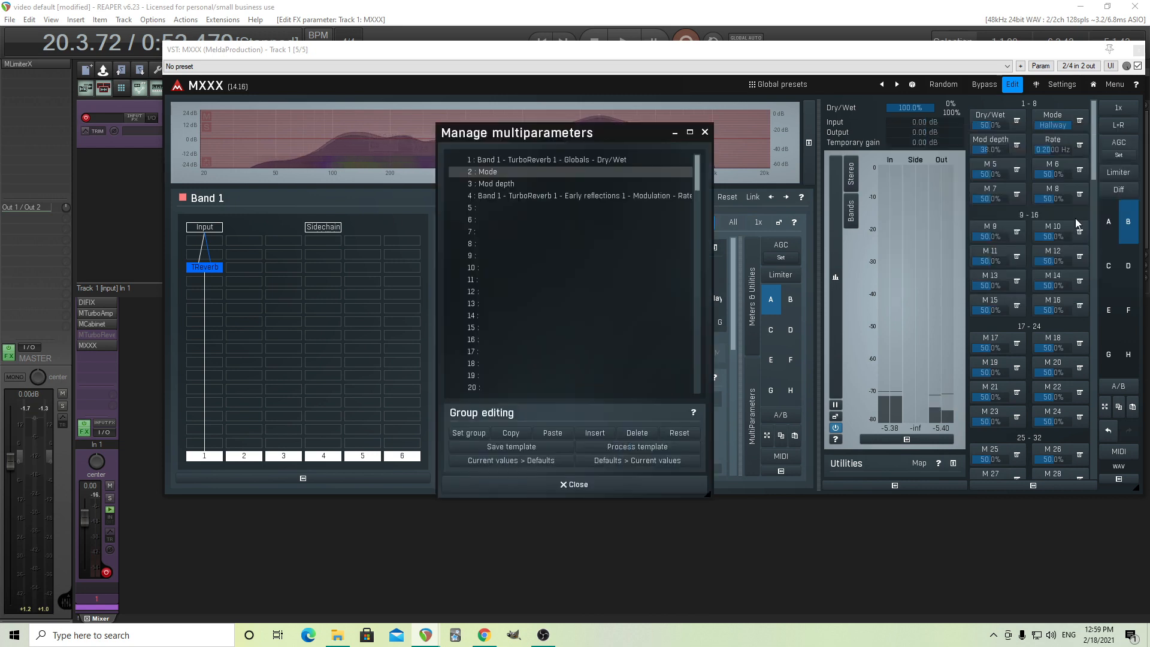
click(531, 196)
shift+click(529, 161)
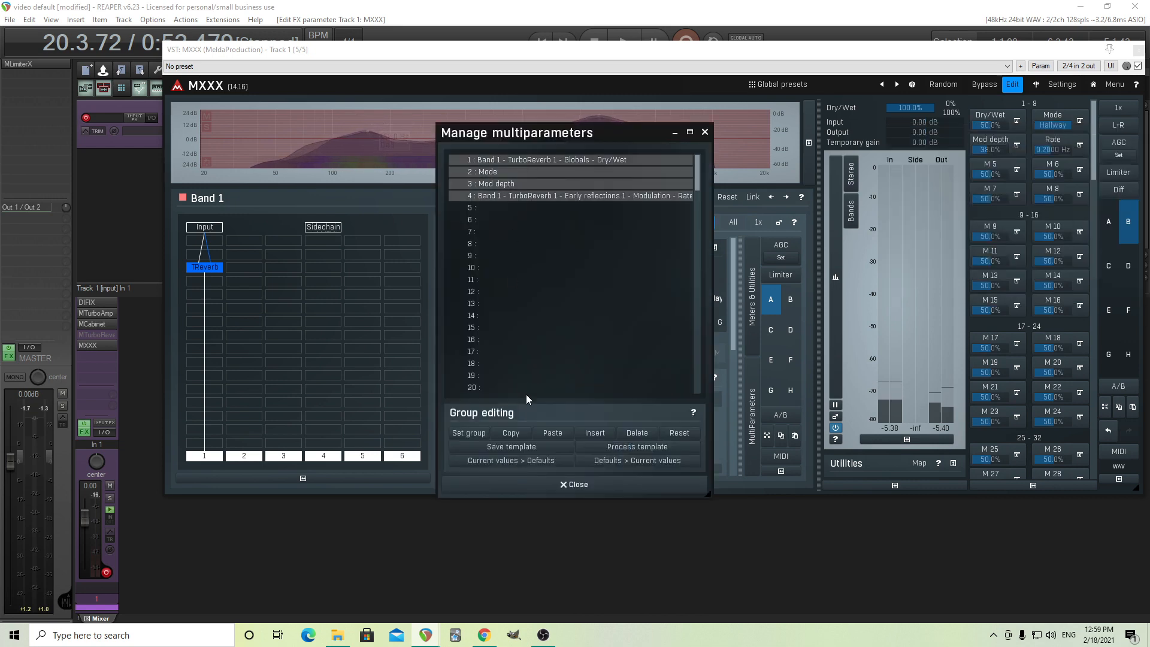
click(482, 441)
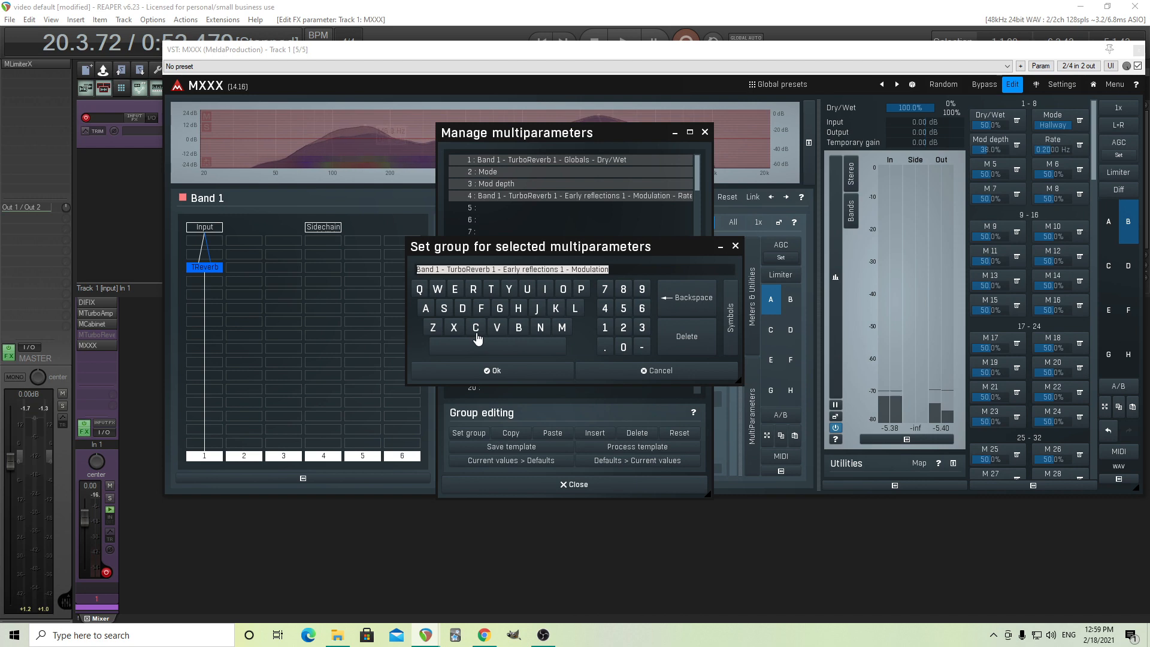
text(ER)
click(476, 375)
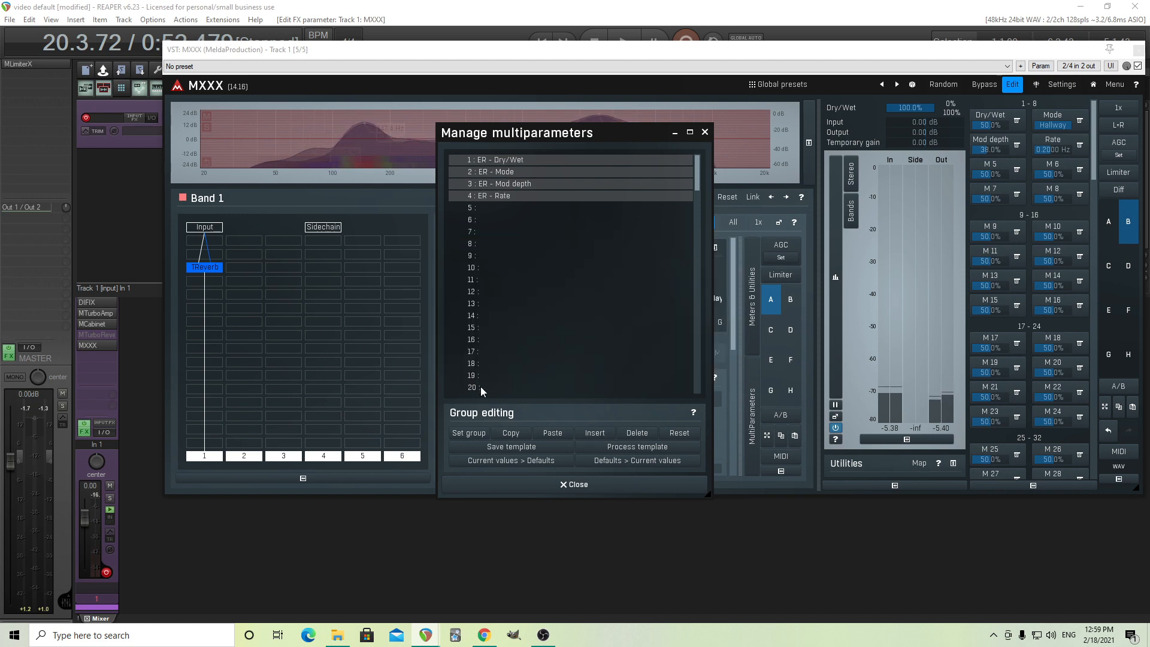
click(576, 484)
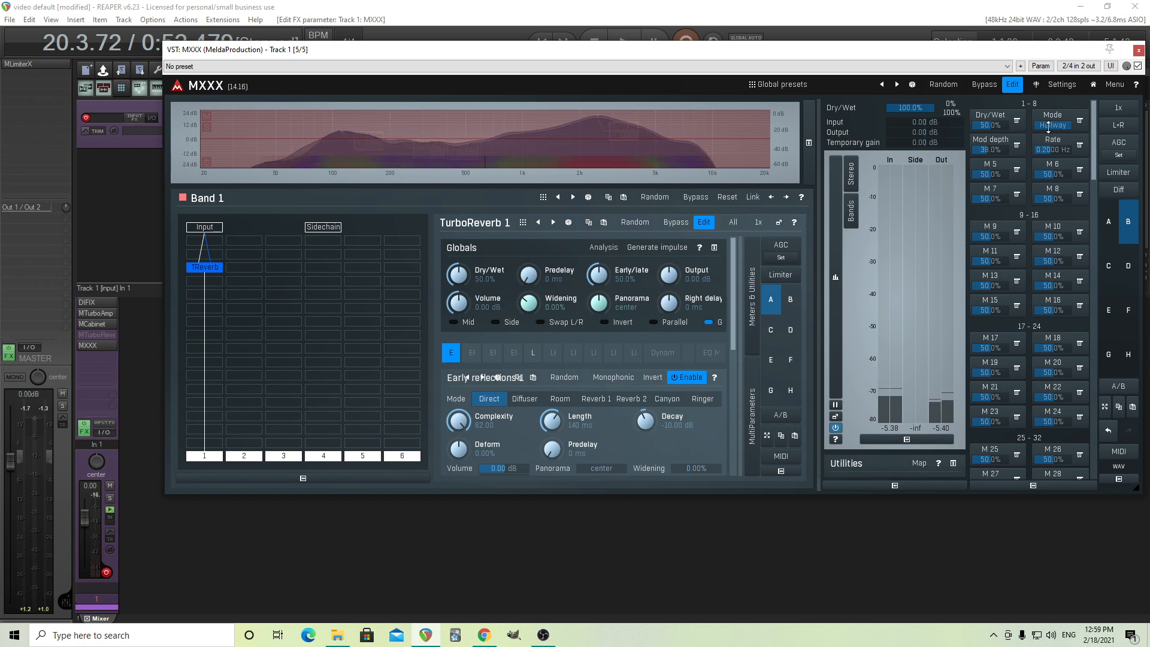
Set Mod depth to 0% and move the Mode multiparameter behind Rate into slot 4.
drag(993, 148, 992, 180)
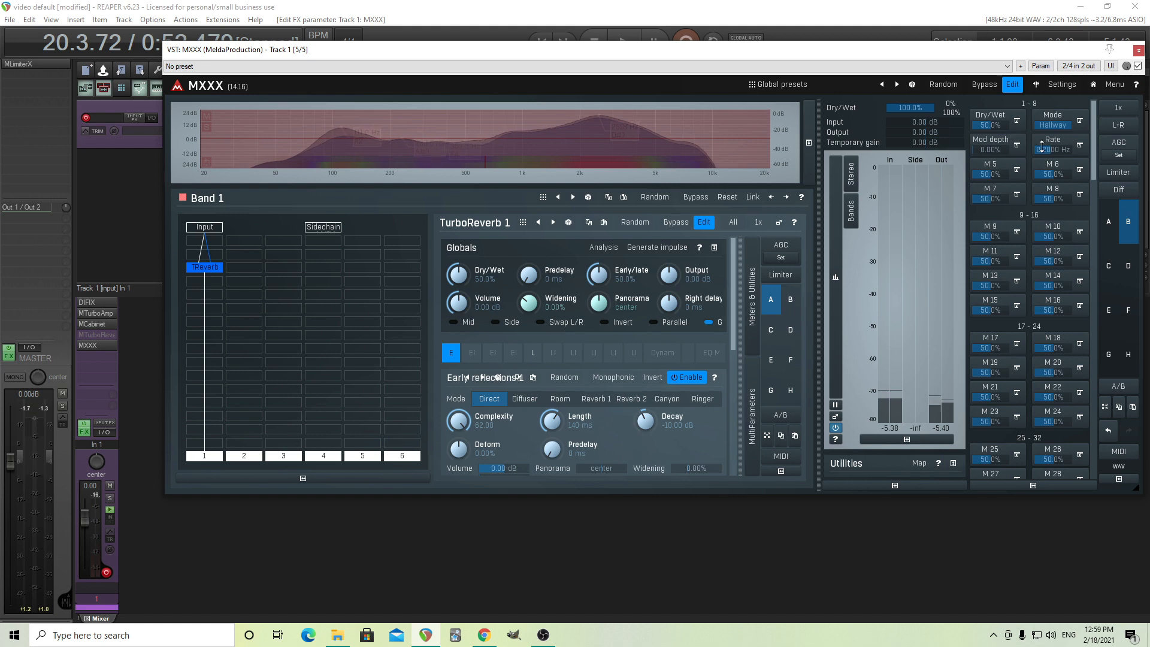
click(1080, 120)
click(1099, 224)
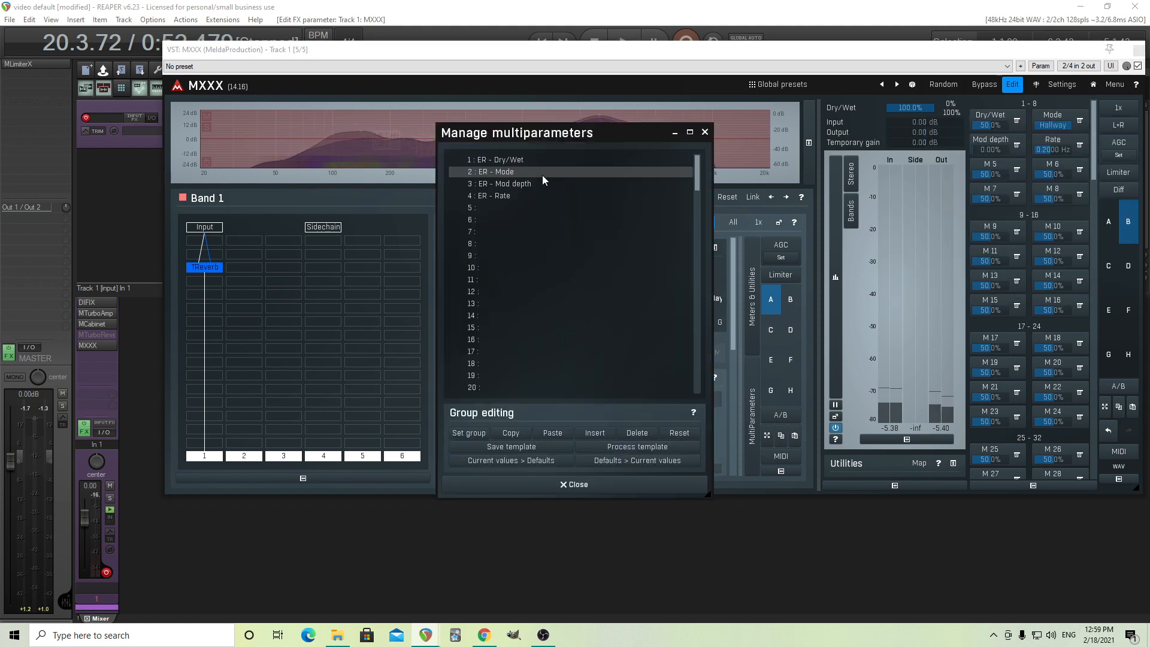
click(705, 131)
Enable Same row for the Mod depth and Rate multiparameters so they sit beside Dry/Wet.
click(1053, 119)
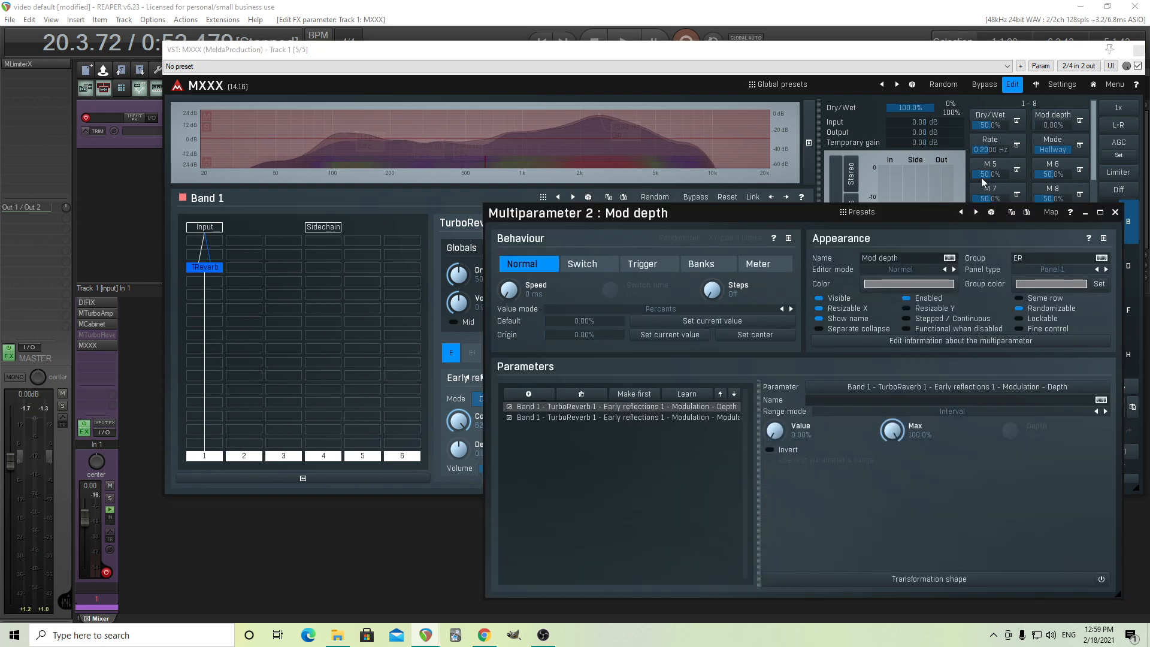
click(1115, 212)
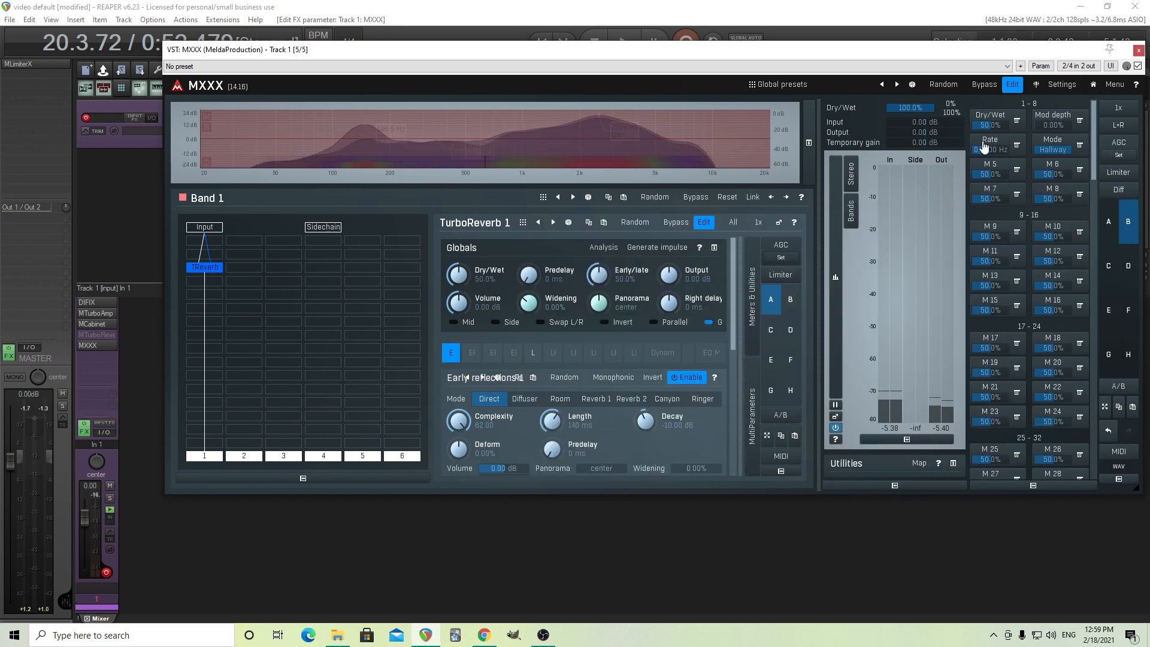
click(984, 144)
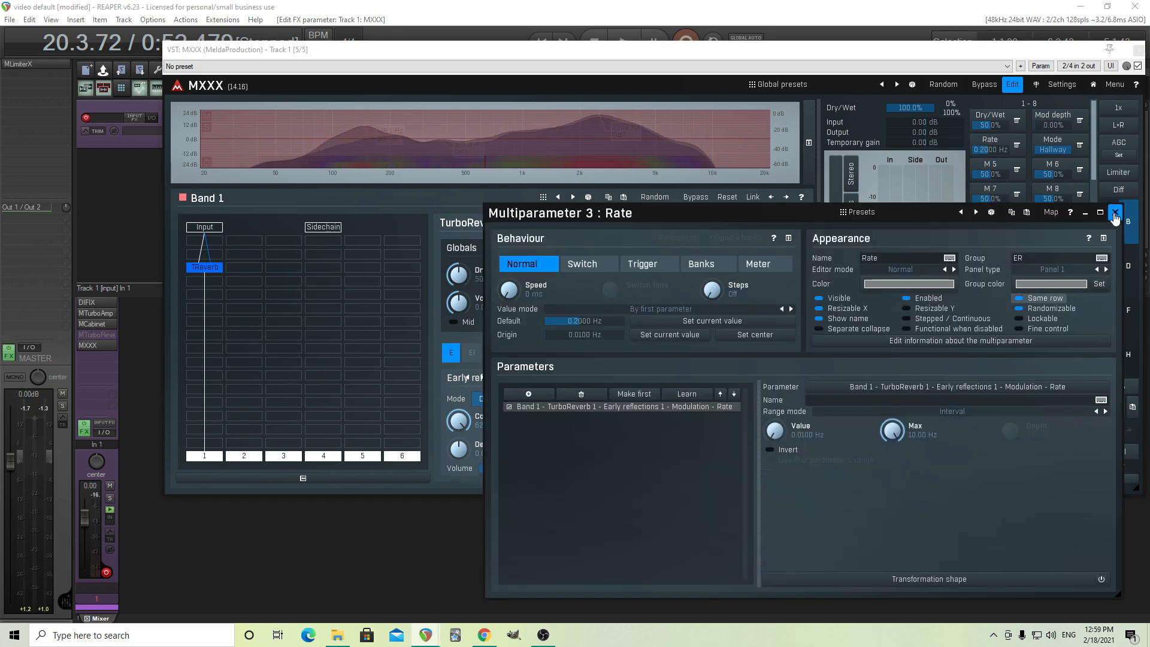
click(1116, 212)
From the easy screen, change the Mode multiparameter's editor mode to Selector and close its settings.
click(1012, 84)
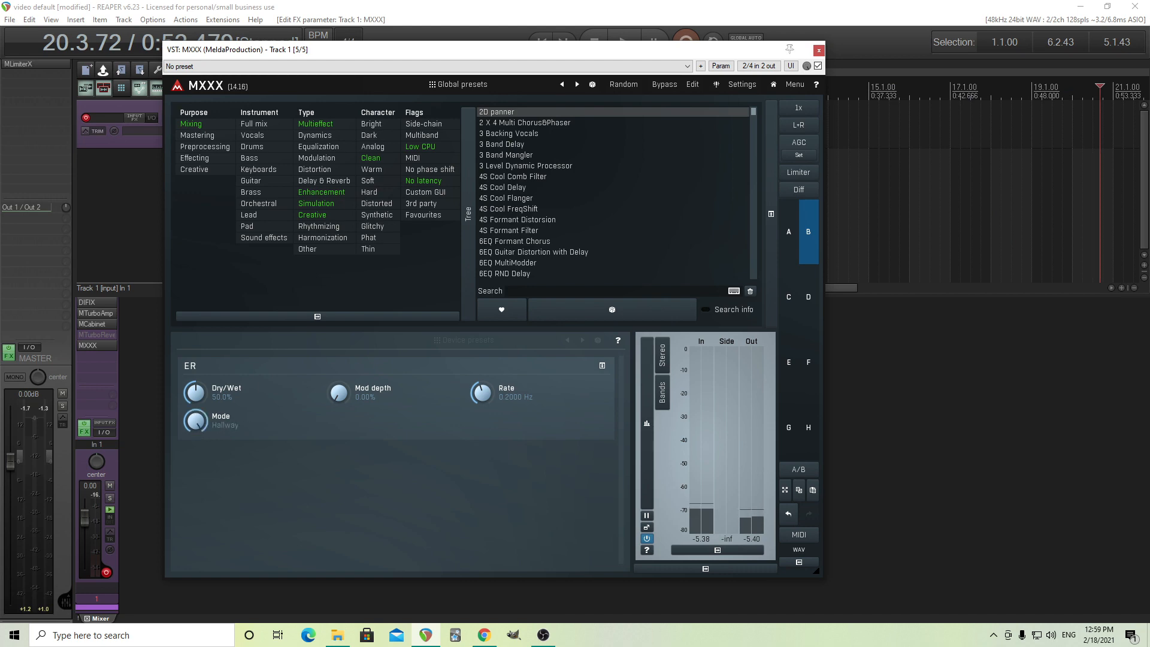
right_click(198, 424)
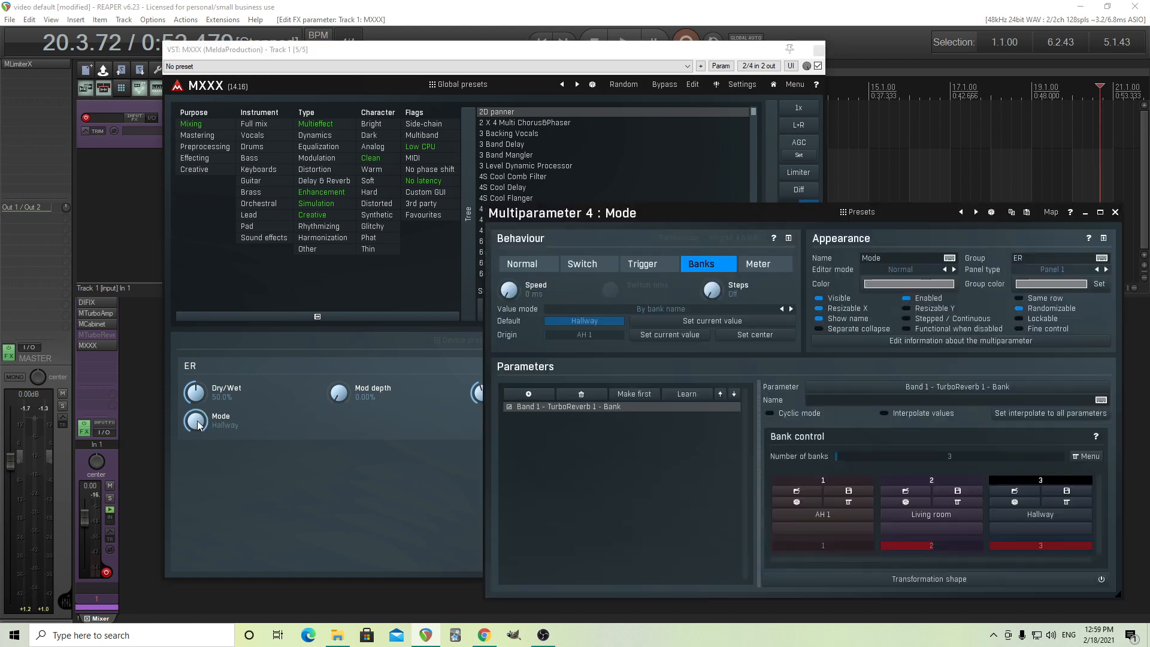
click(888, 273)
click(936, 399)
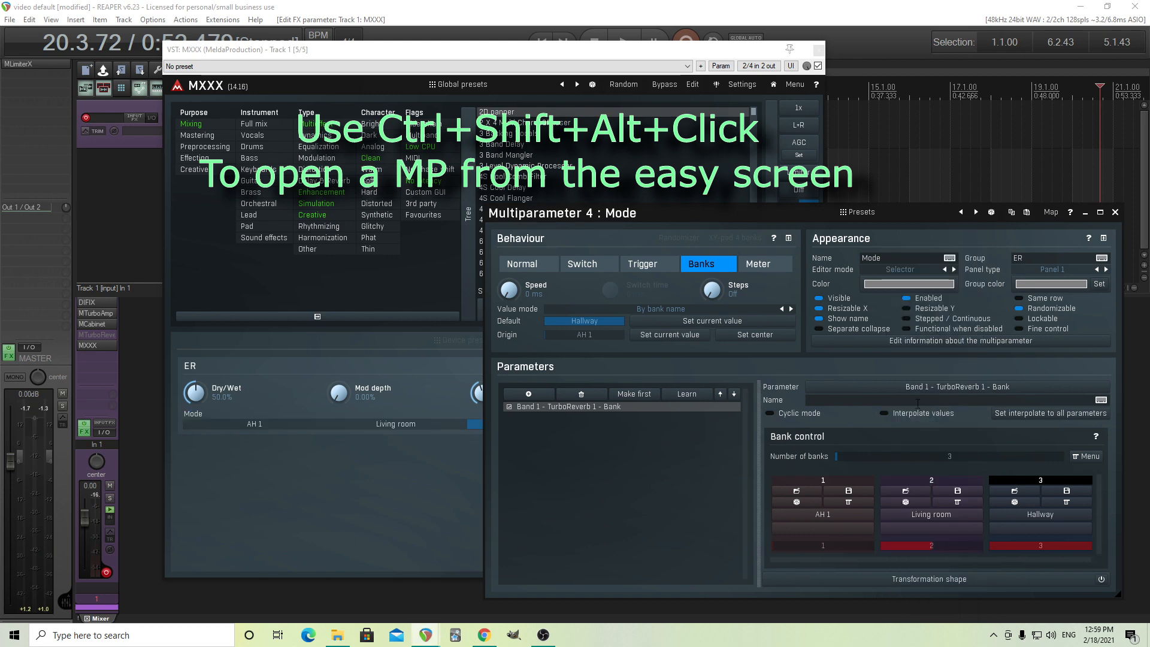
click(1115, 212)
Test the Mode selector by switching between Living room, AH 1 and Hallway, ending on Hallway, and return to edit mode.
click(389, 425)
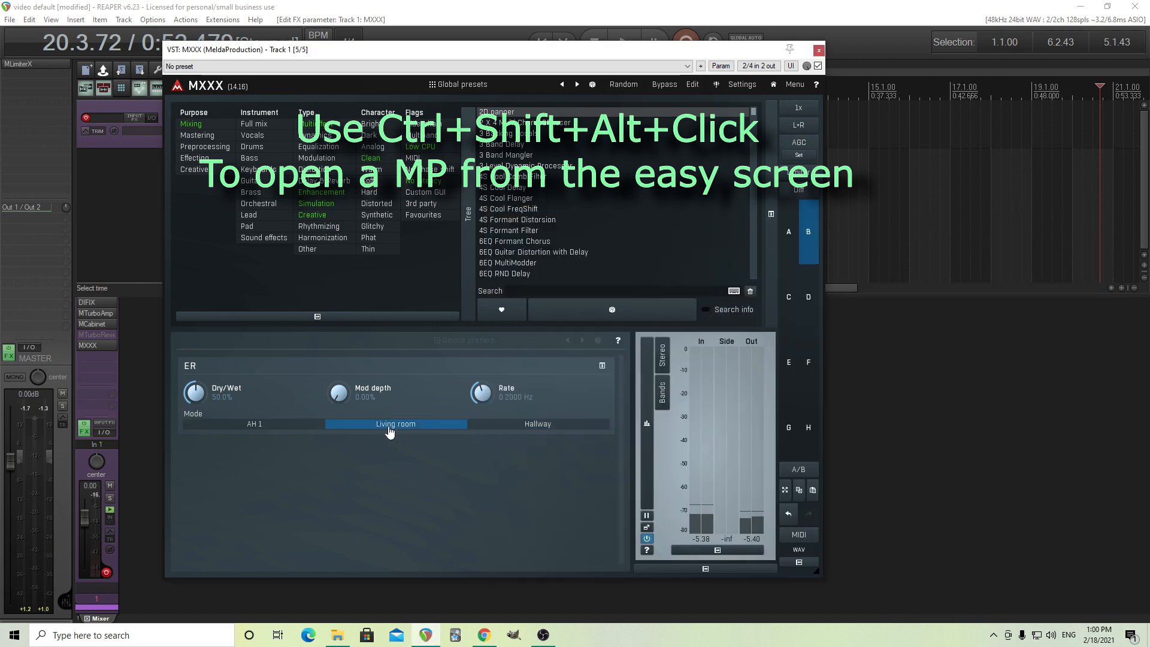
click(256, 424)
click(380, 425)
click(531, 425)
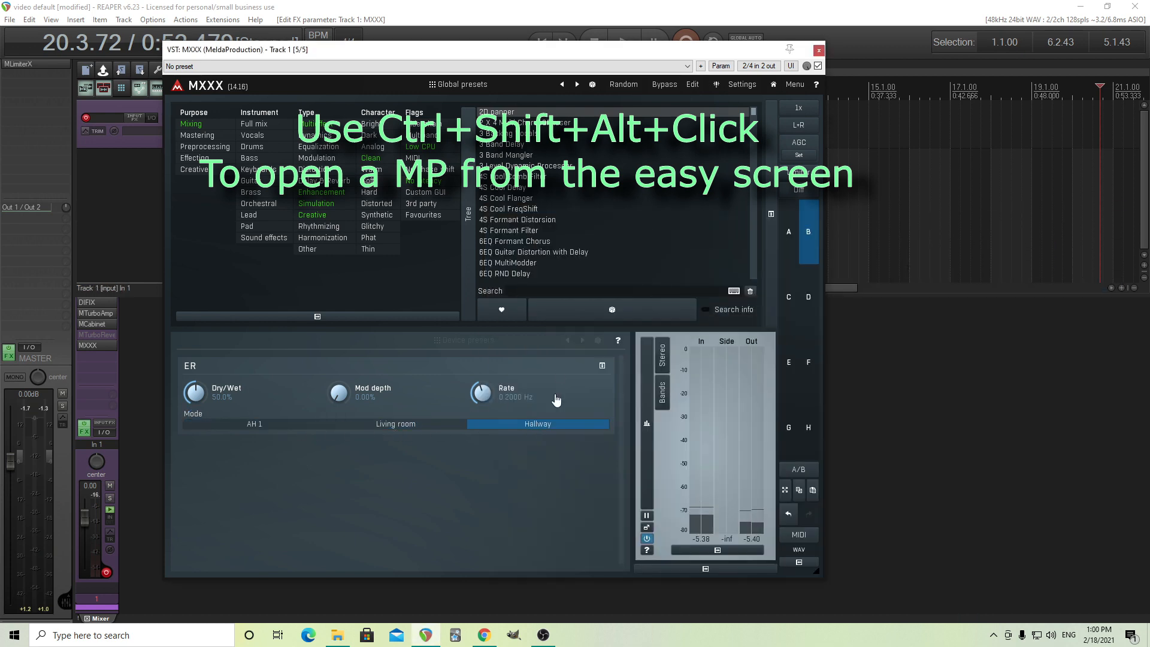
click(692, 85)
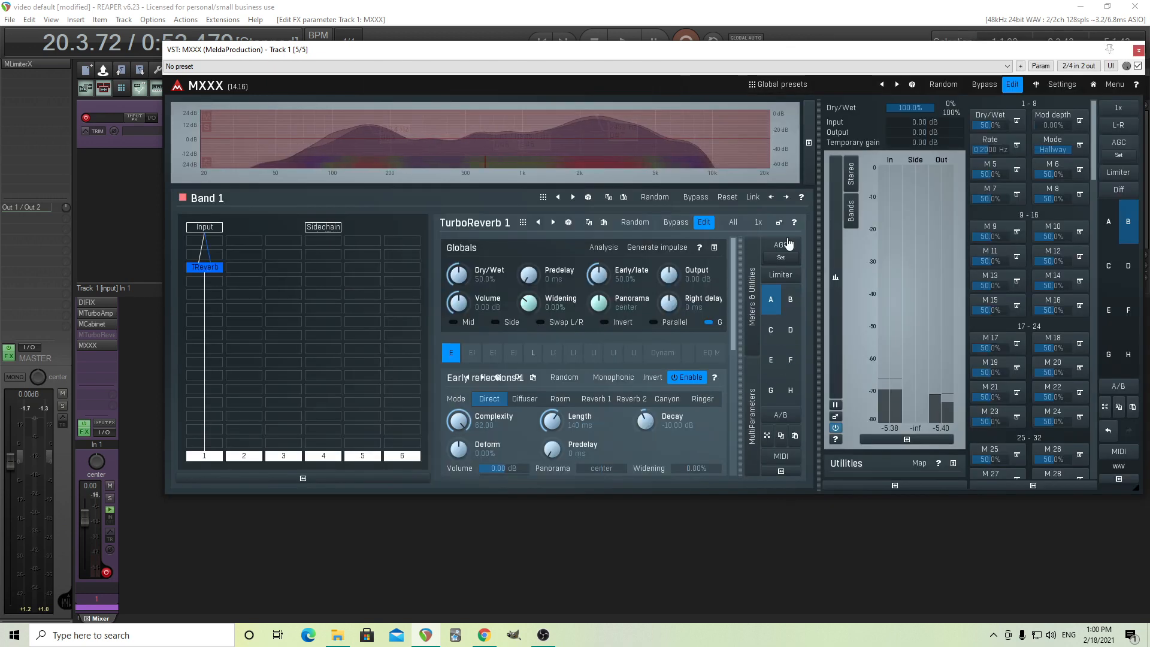
With TurboReverb 1 open separately, raise Mod depth, set Dry/Wet to 22.8%, and test Mode between Living room and Hallway.
click(779, 222)
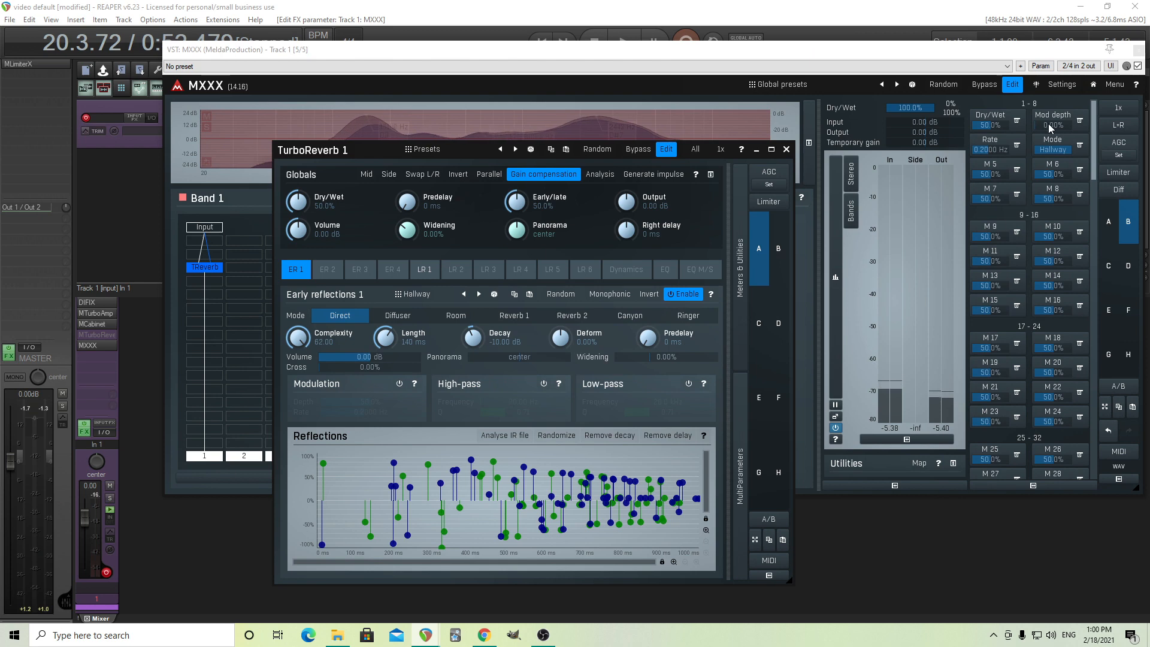
drag(1048, 123, 1050, 102)
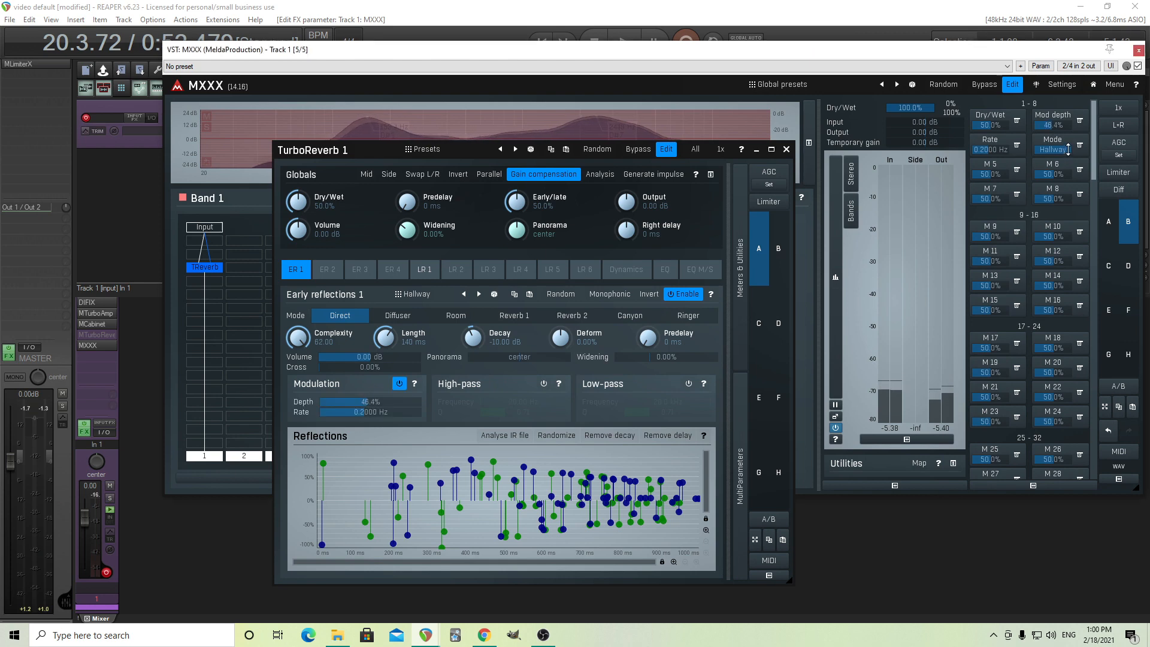
drag(1053, 148, 1071, 142)
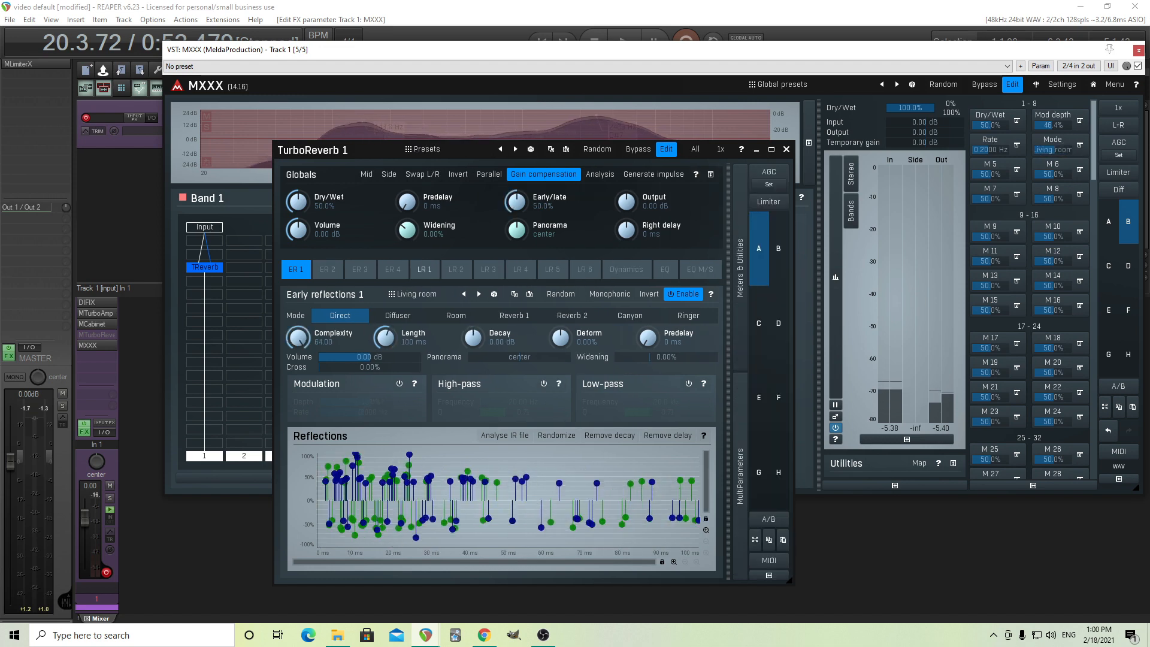
drag(1070, 150, 1070, 157)
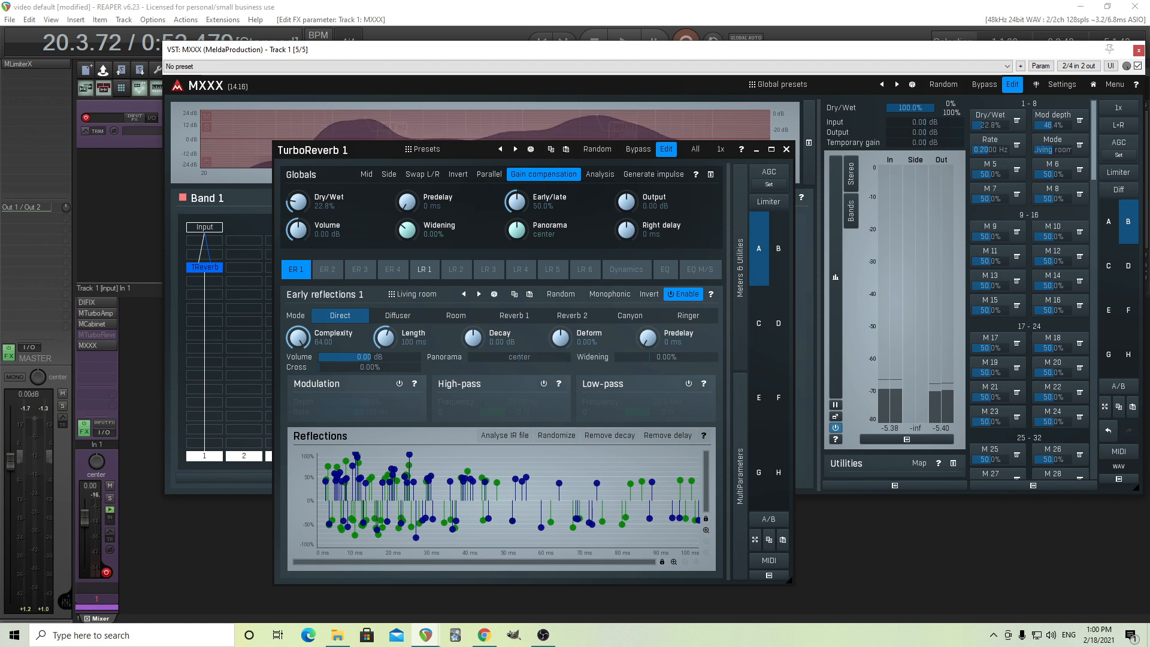
drag(1054, 150, 1063, 150)
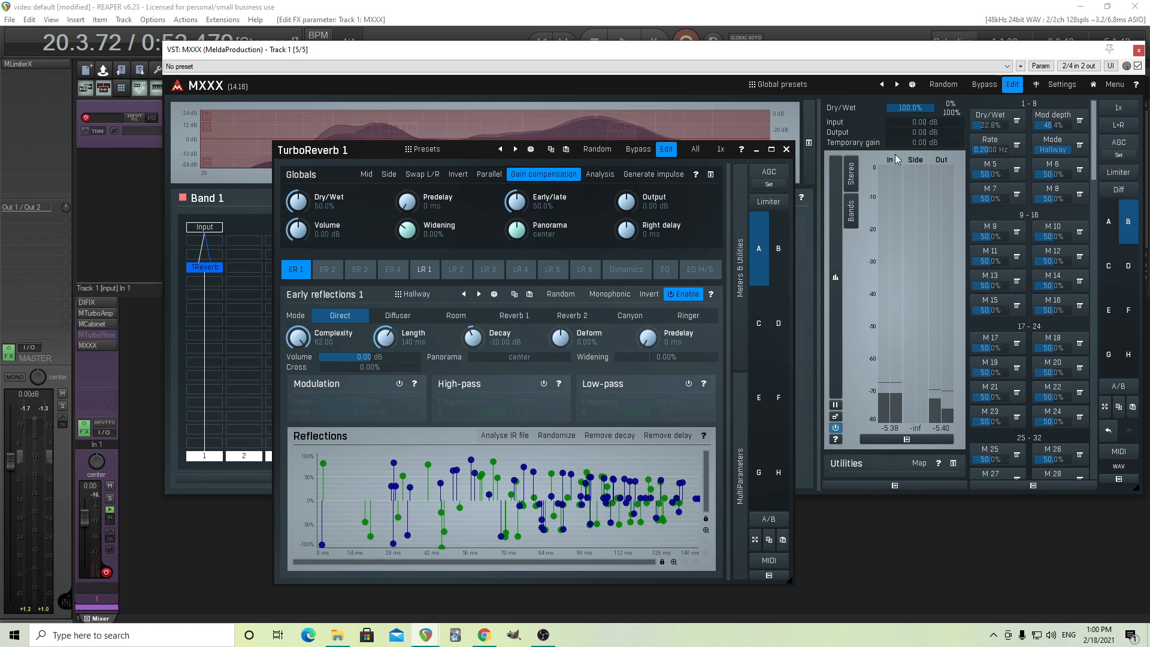
click(786, 150)
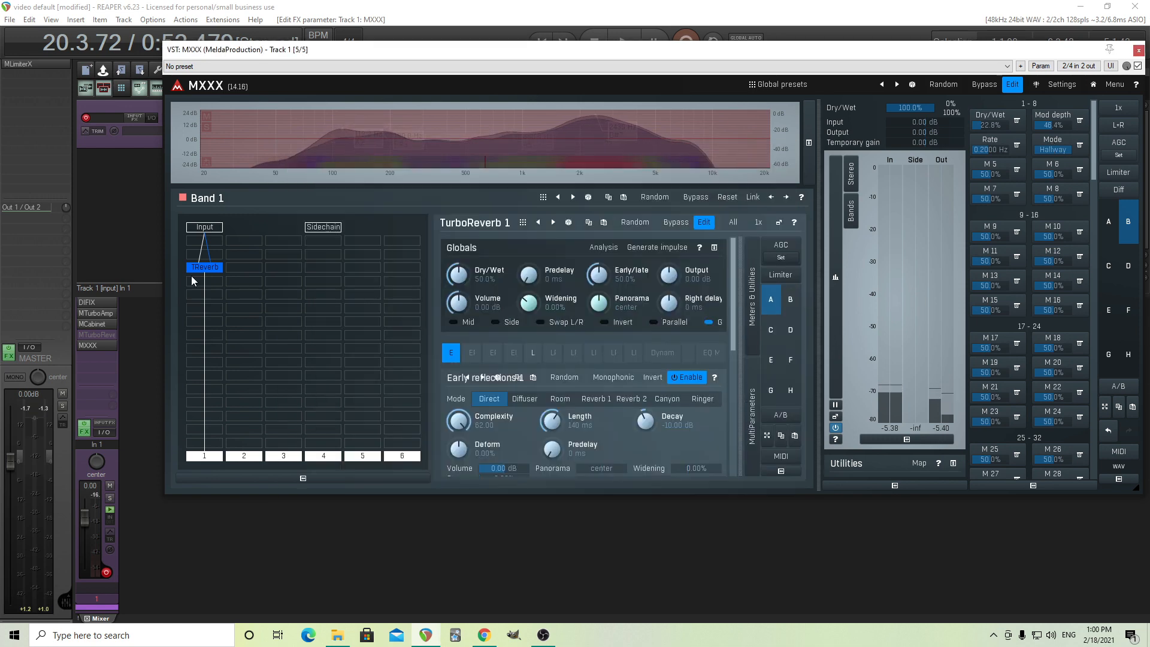
Enable MPs to update in root in TurboReverb 1's bank settings and check the Dry/Wet multiparameter's number.
right_click(199, 272)
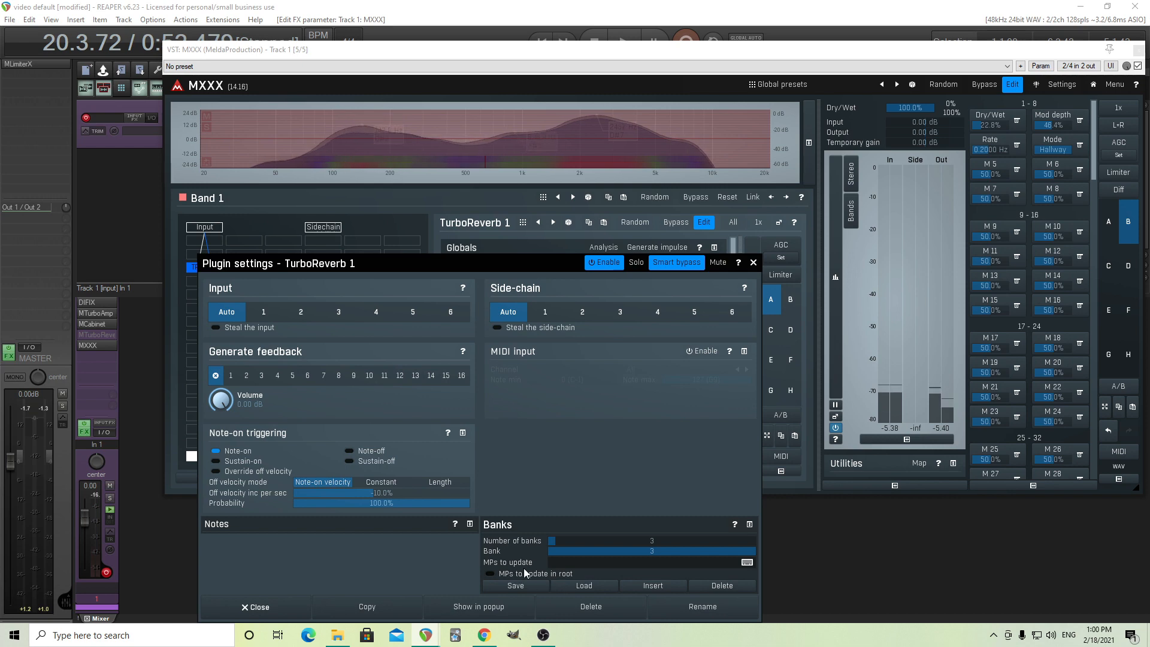
click(539, 574)
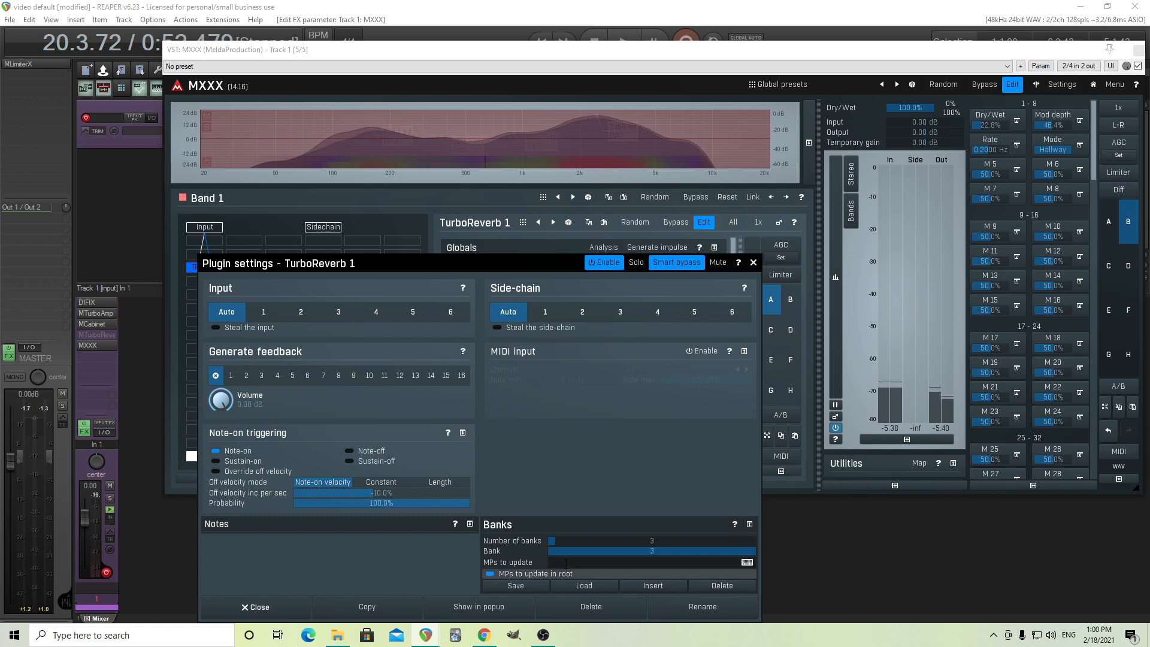
click(992, 125)
click(994, 116)
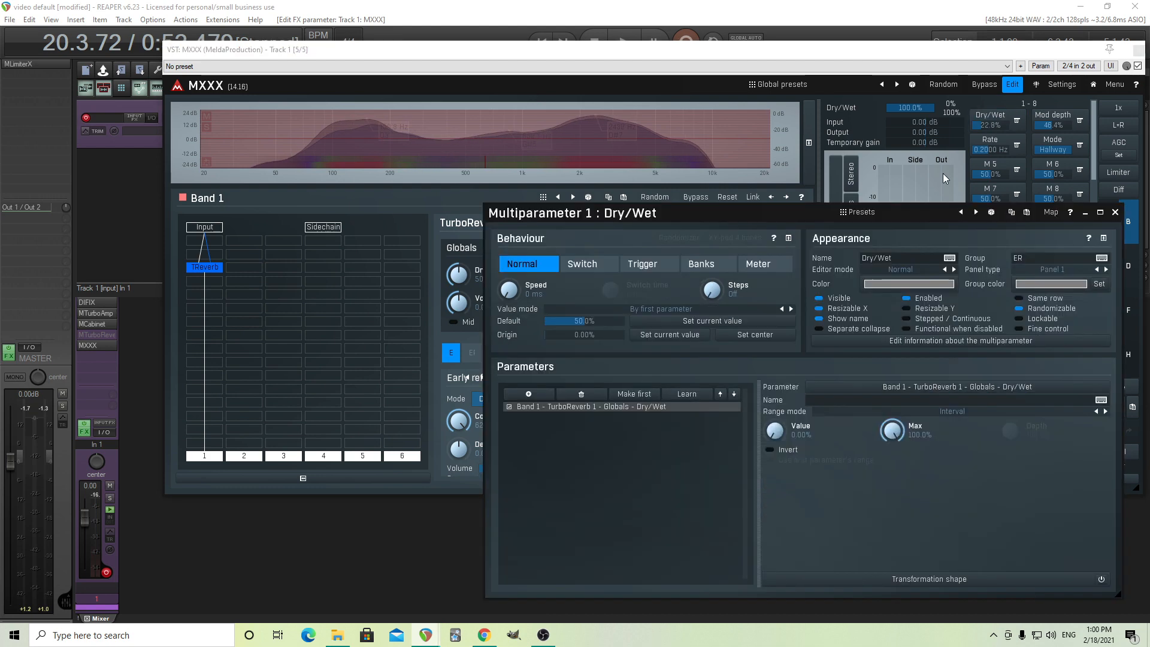
click(1114, 212)
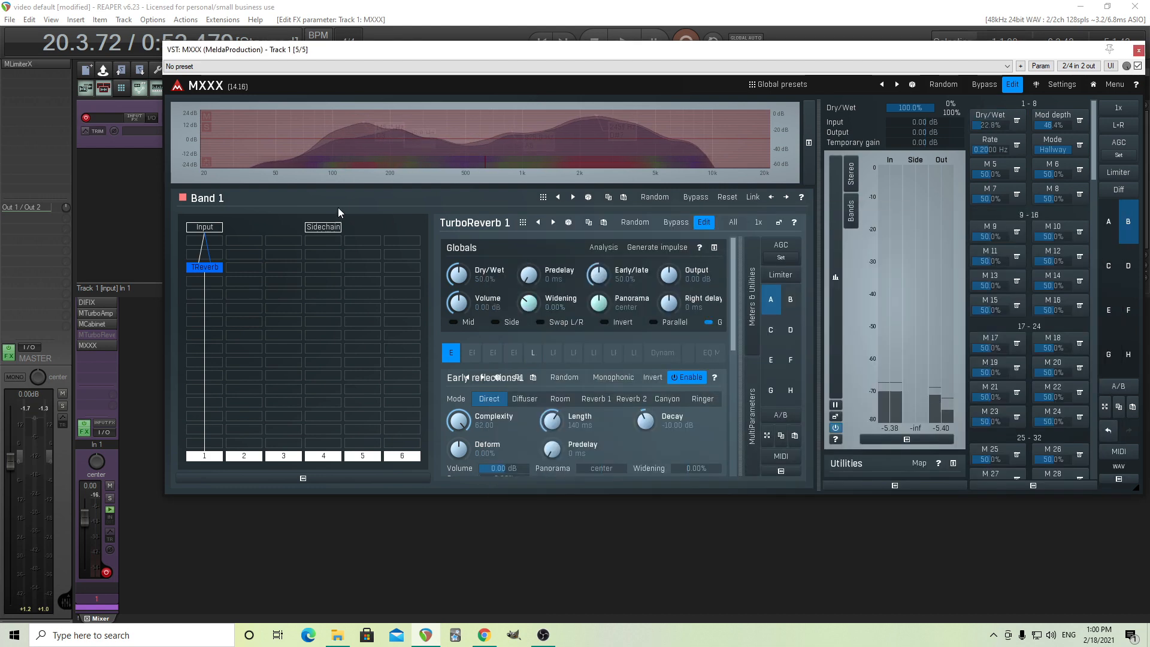
Enter 1,23 as the MPs to update in TurboReverb 1's bank settings and close them.
double_click(219, 271)
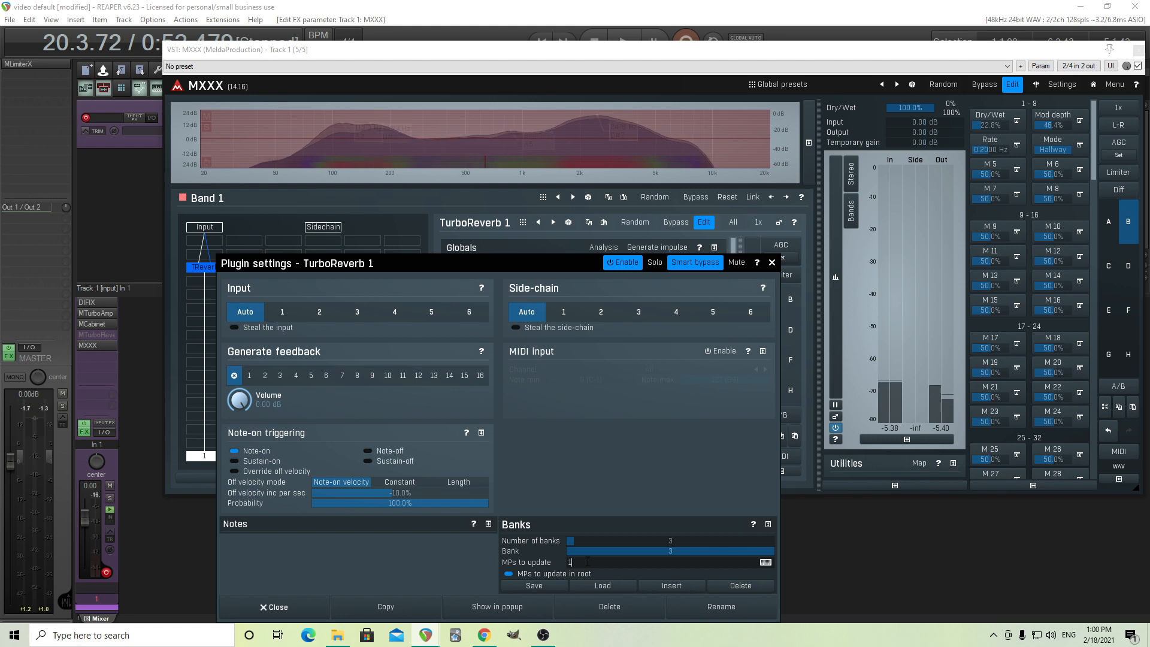
text(,)
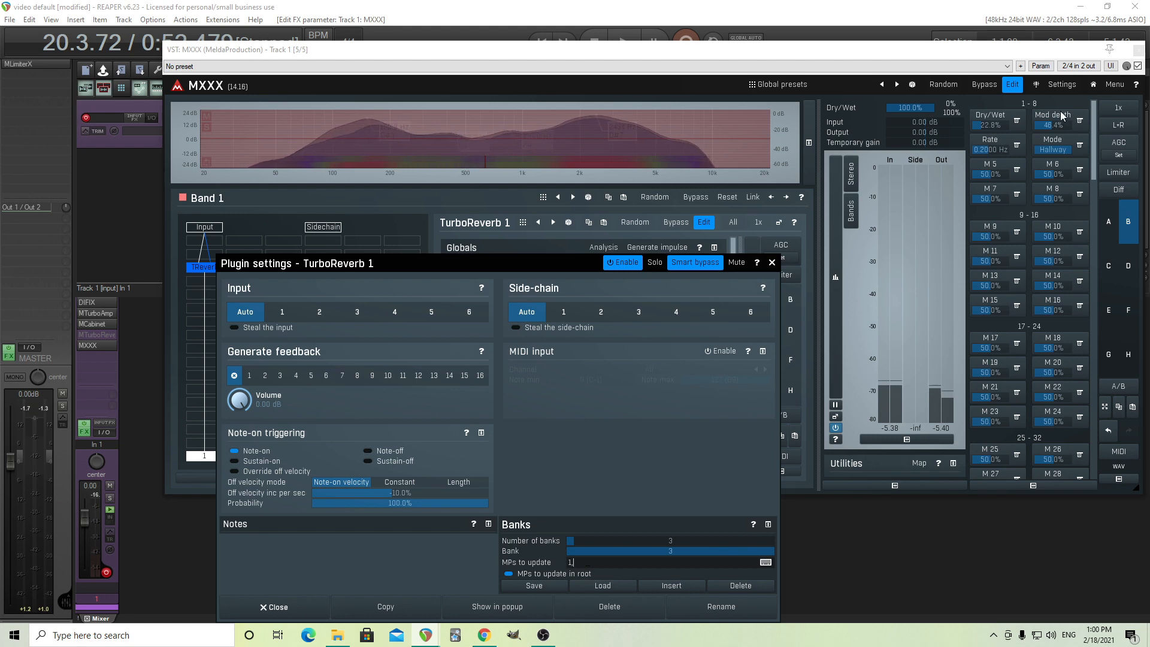
text(2)
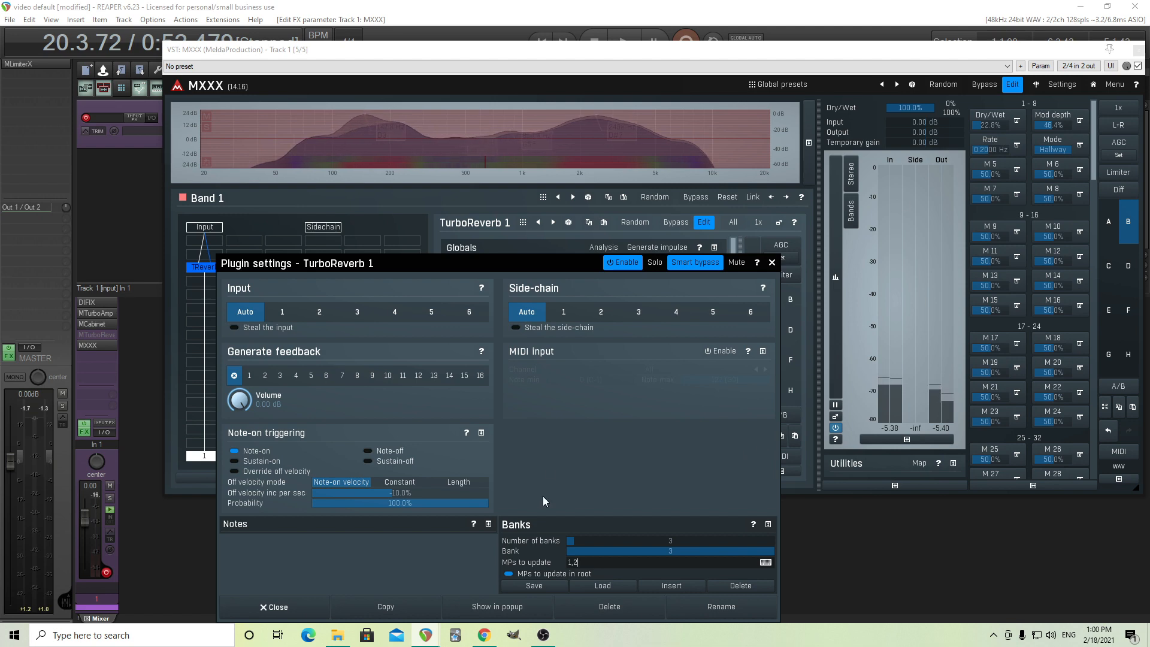
text(3)
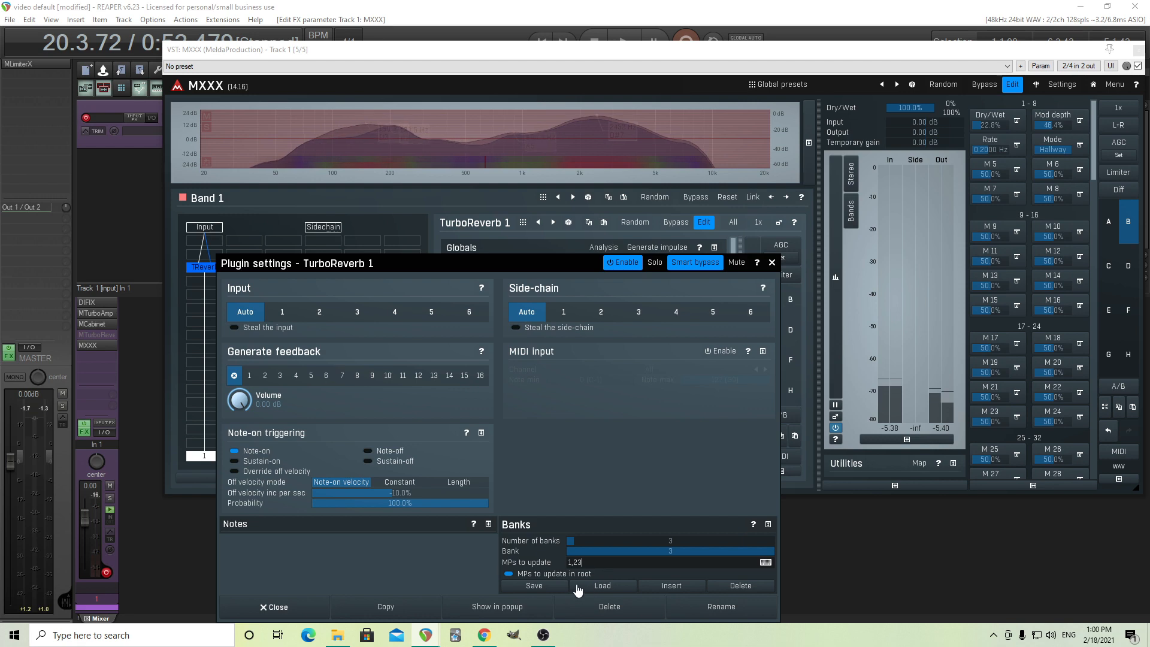
click(302, 611)
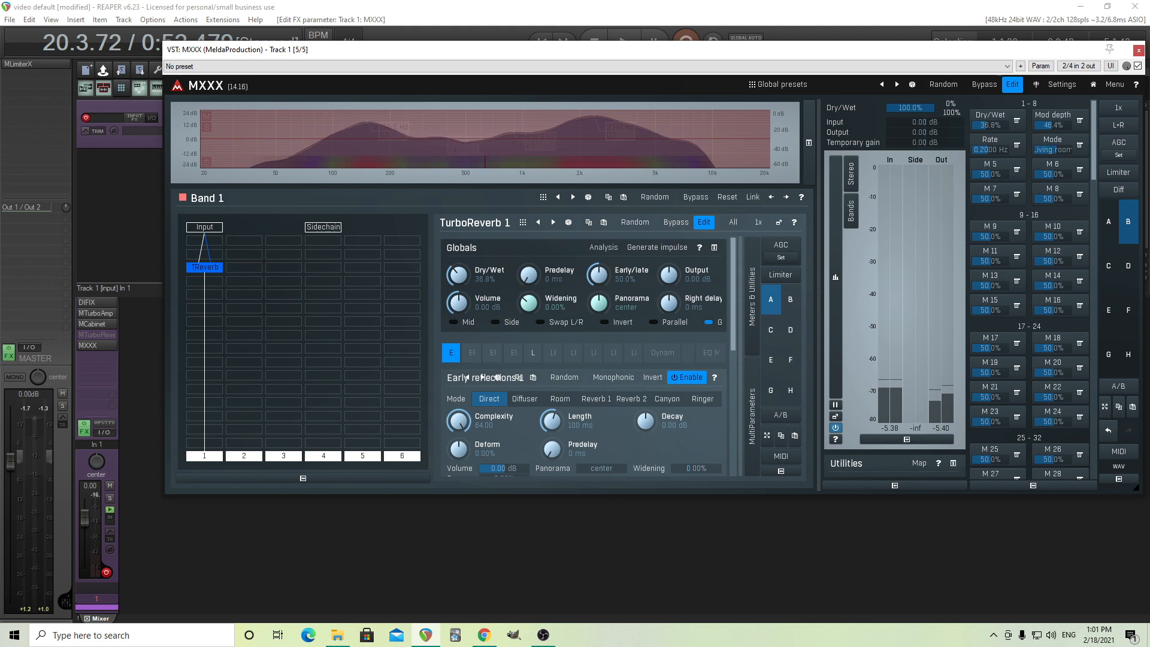
With TurboReverb 1 open separately, set Mod depth to 22.4% and test switching Mode, ending on Living room.
click(779, 223)
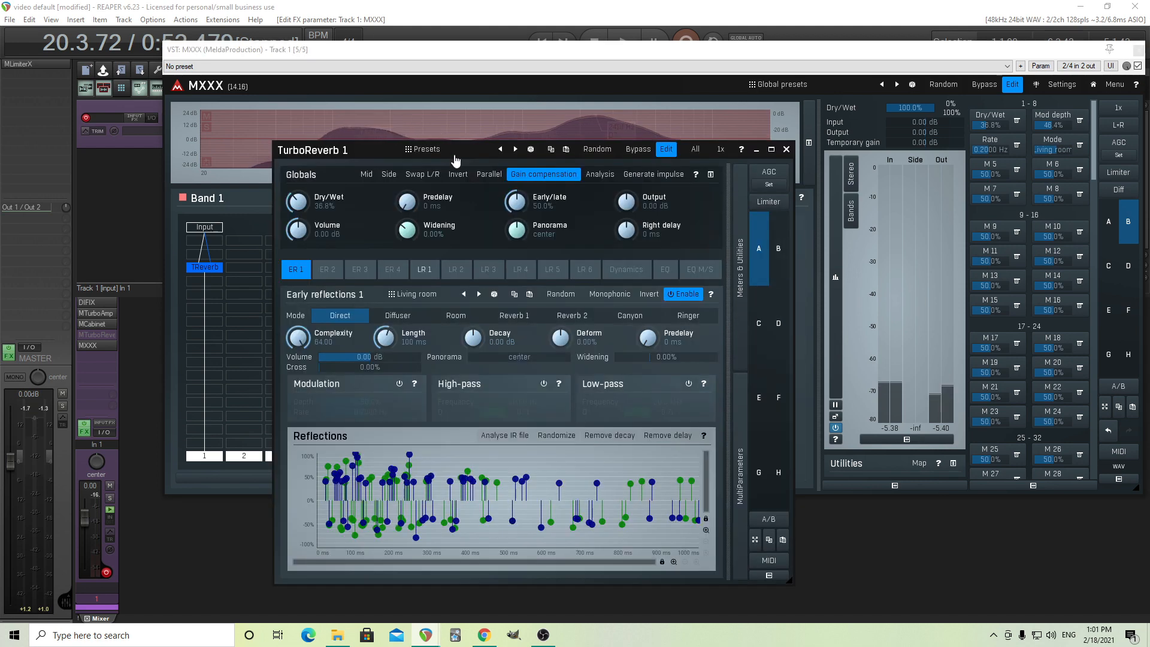
drag(312, 151, 299, 114)
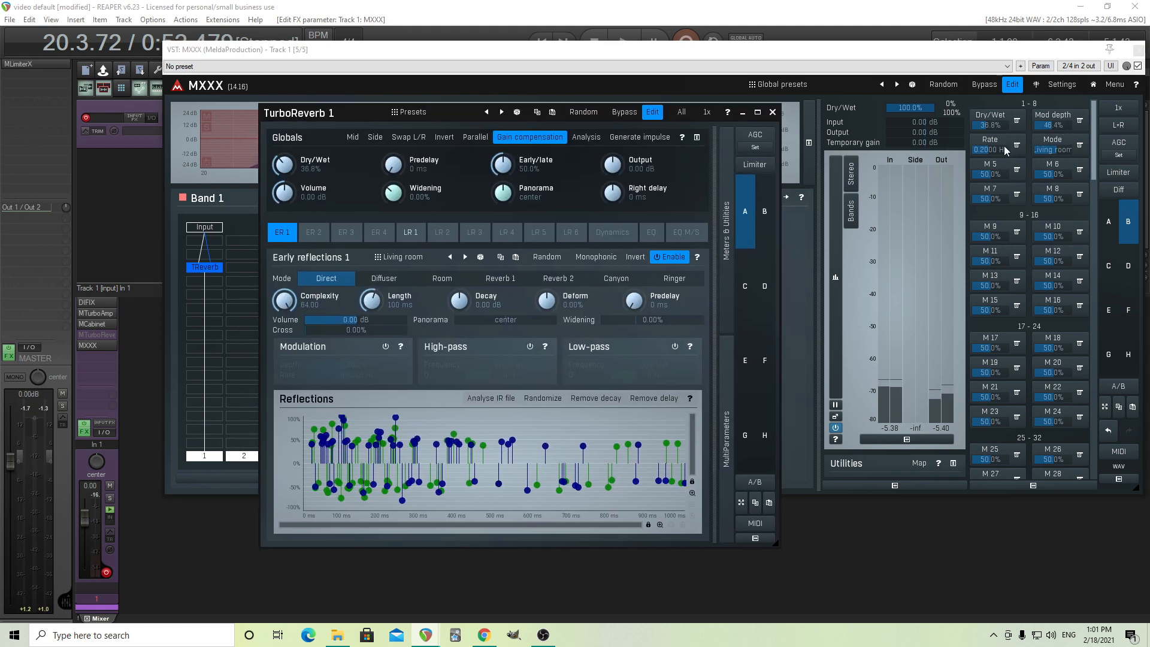
mouse_move(1060, 124)
mouse_down()
mouse_move(1052, 167)
mouse_move(1053, 119)
mouse_up()
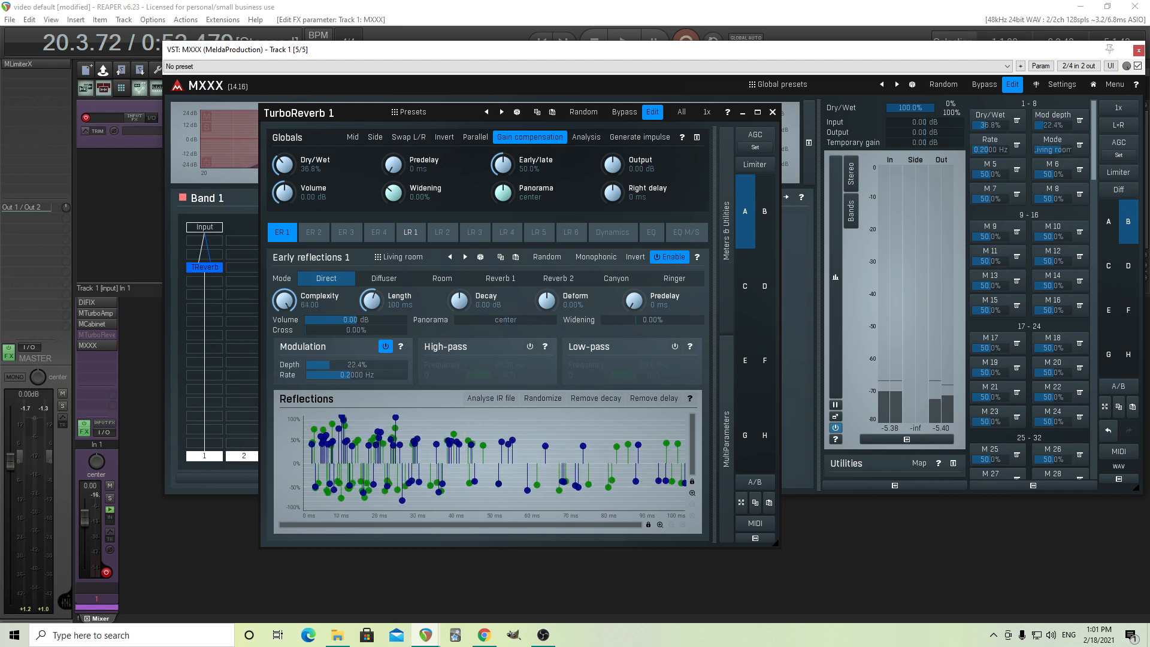
mouse_move(1052, 150)
mouse_down()
mouse_move(1052, 166)
mouse_move(1053, 150)
mouse_up()
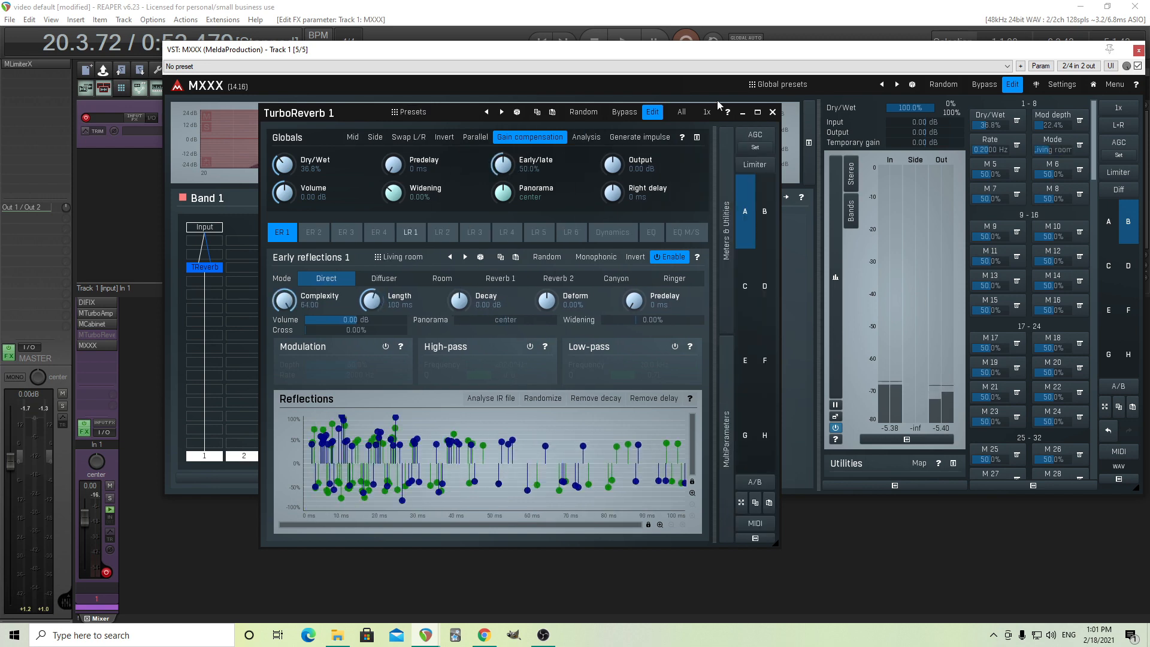
click(773, 114)
Correct the MPs to update entry in TurboReverb 1's bank settings to 1,2,3 and close them.
right_click(203, 269)
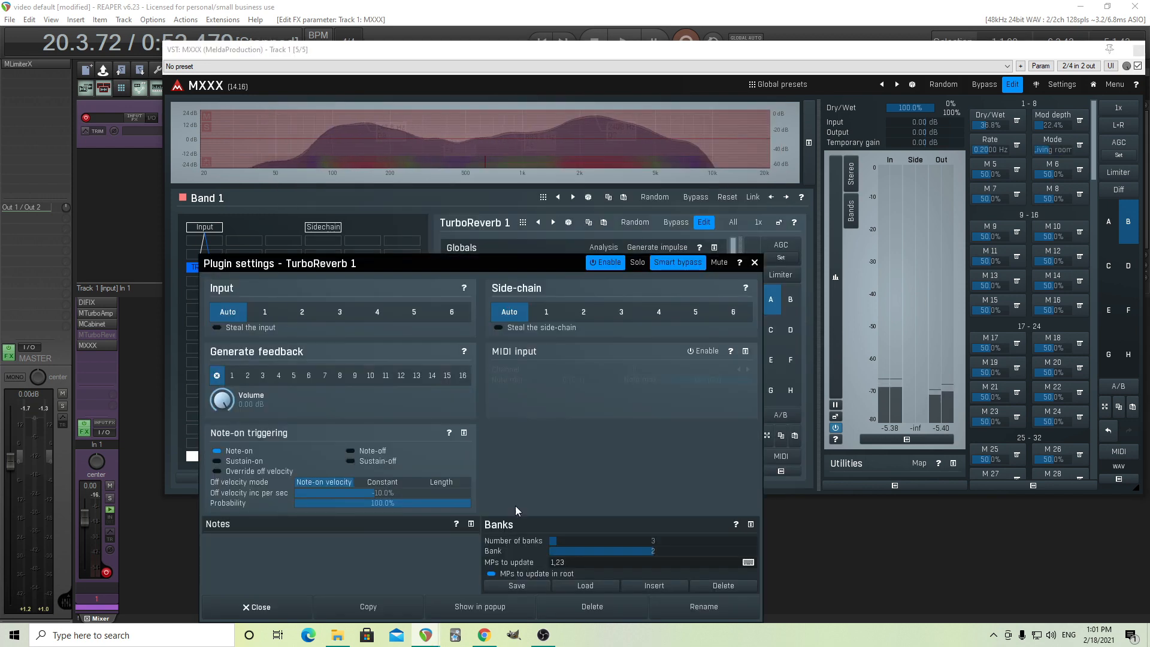
click(561, 563)
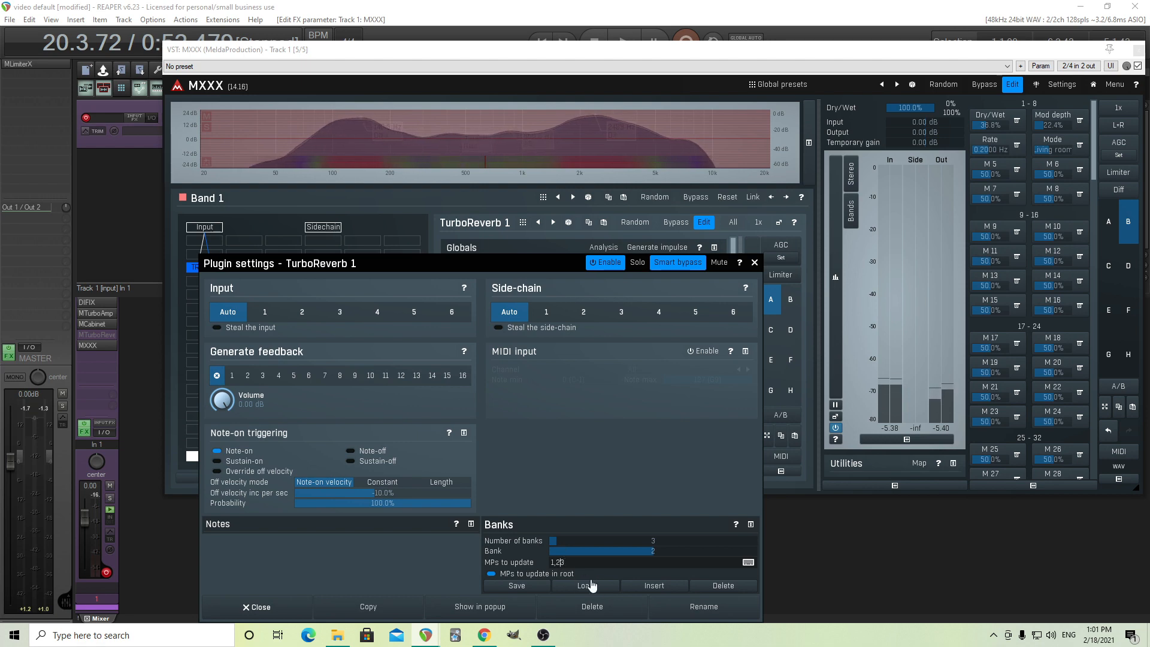
text(,)
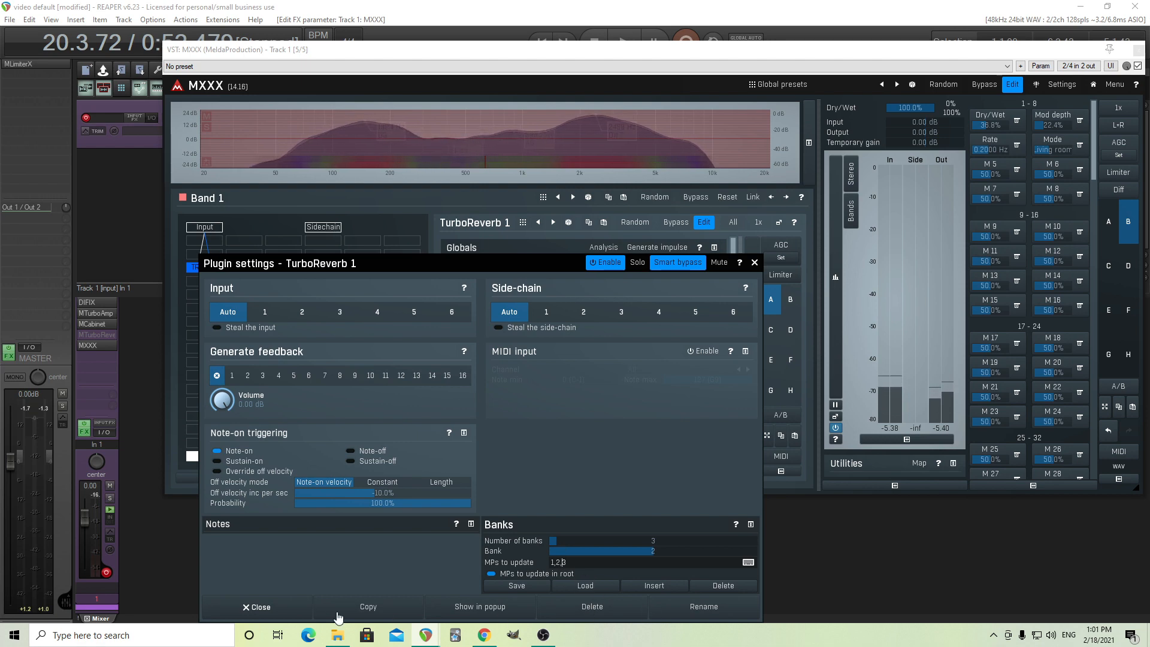
click(262, 606)
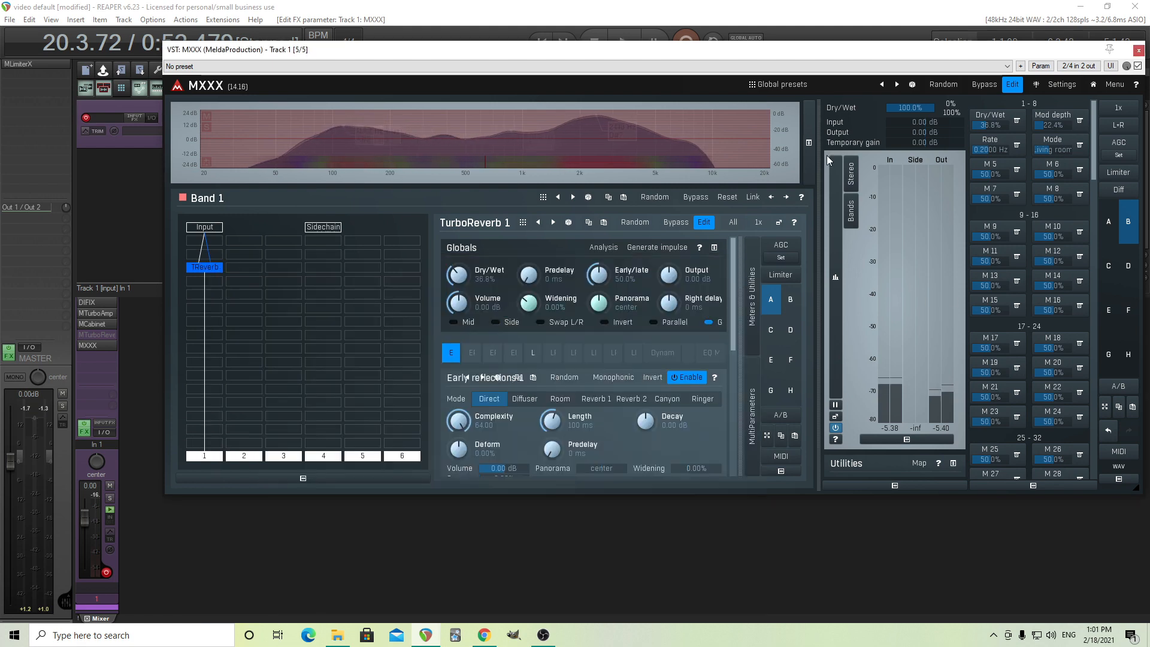
With TurboReverb 1 open separately, retest Mode switching, set Rate to 1.021 Hz, and end on Living room.
click(779, 222)
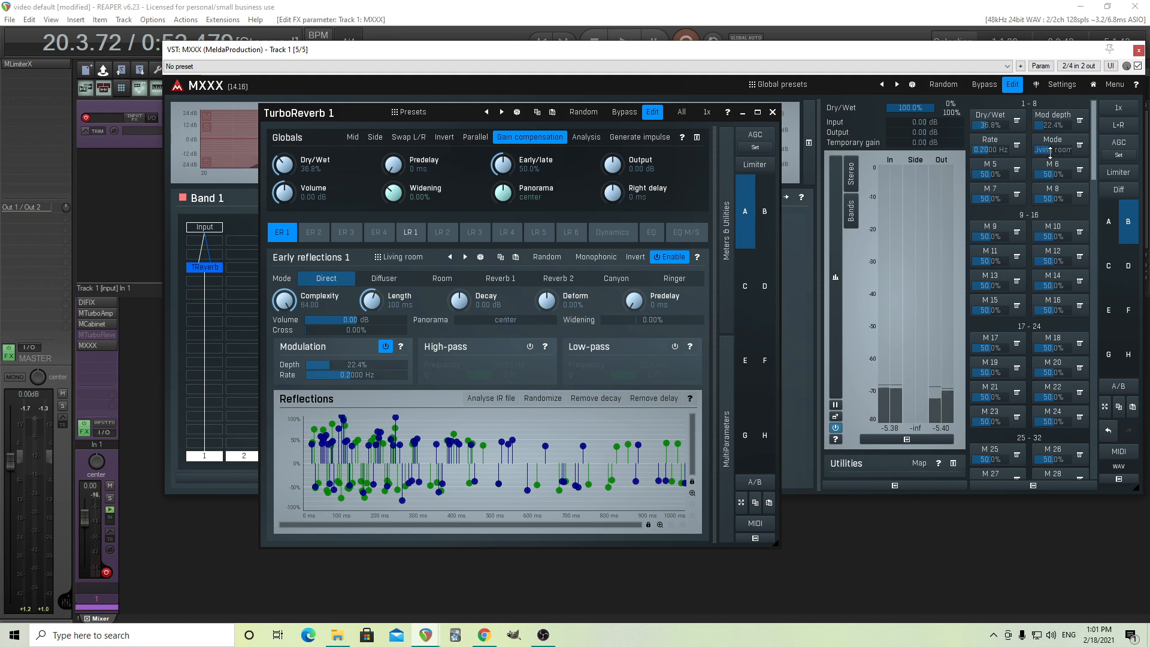
drag(1053, 149, 1057, 150)
drag(1053, 150, 1053, 149)
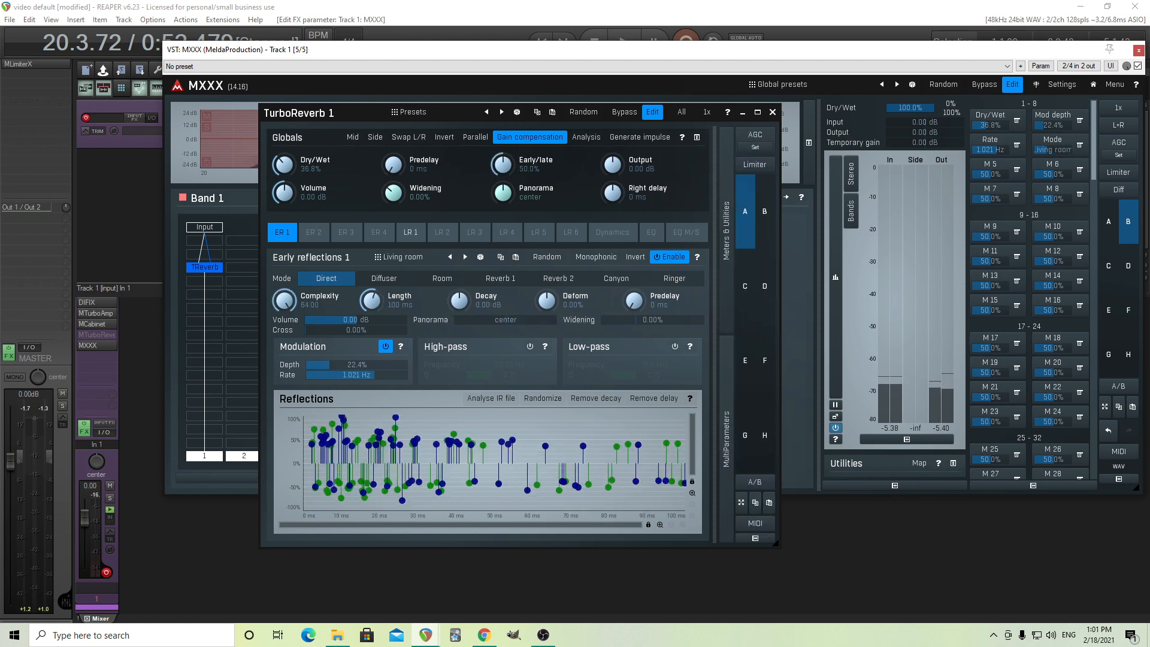
click(774, 112)
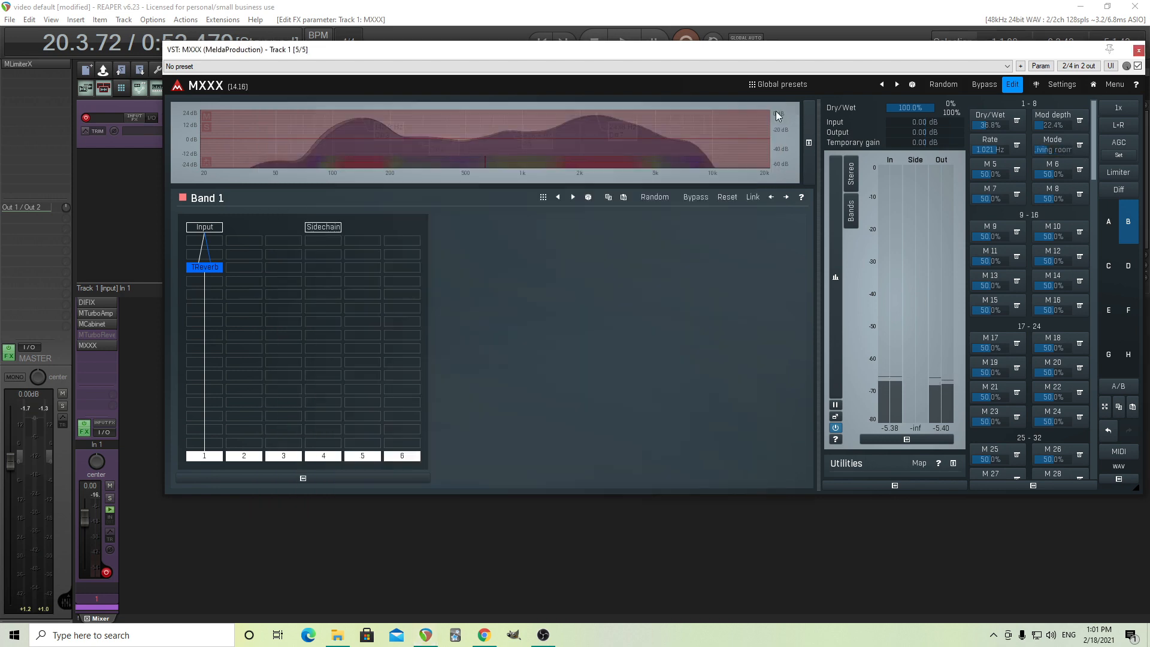
Leave edit mode, switch to preset slot A with the Early Reflections device, and review its Mode options.
click(1012, 85)
click(788, 232)
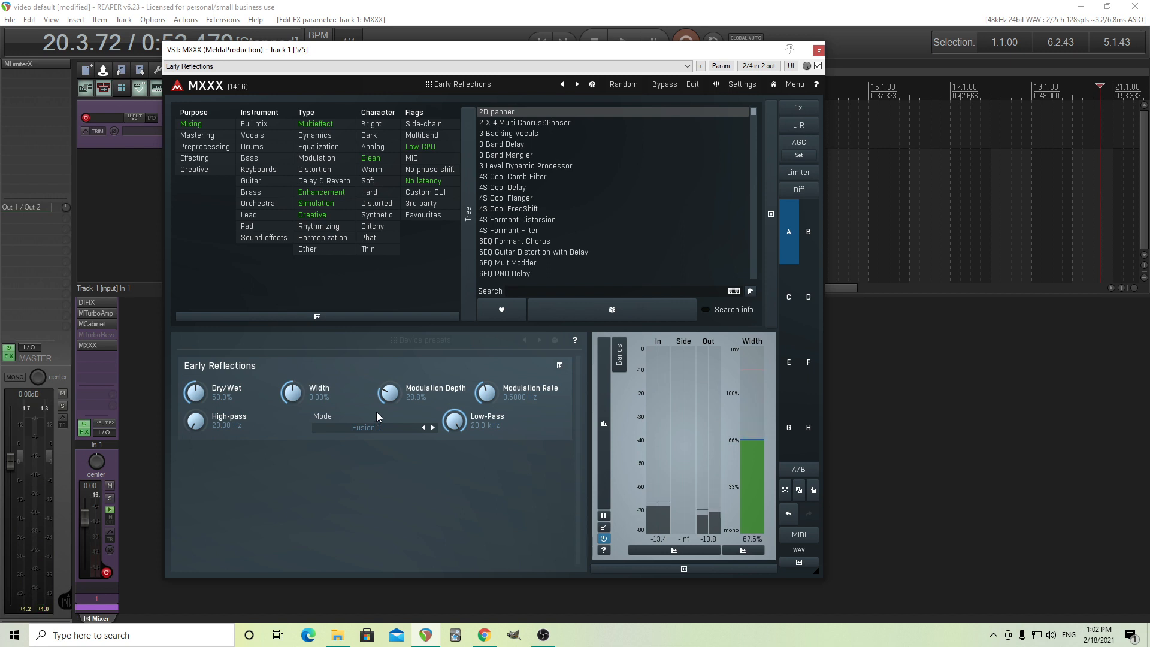
click(386, 429)
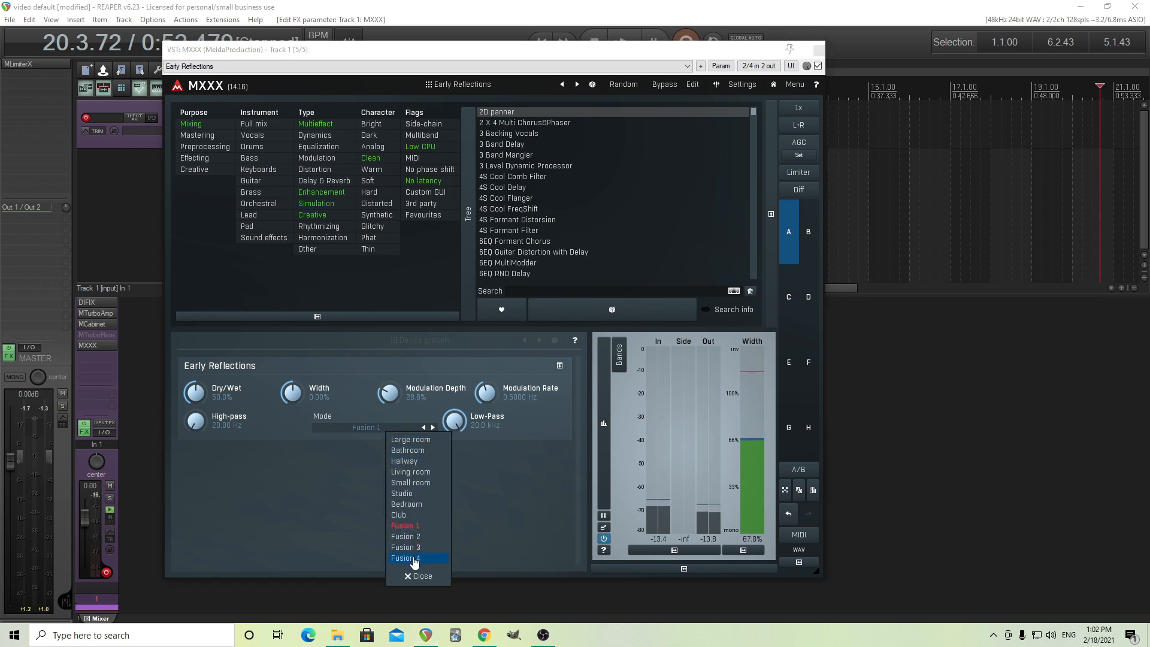
click(341, 472)
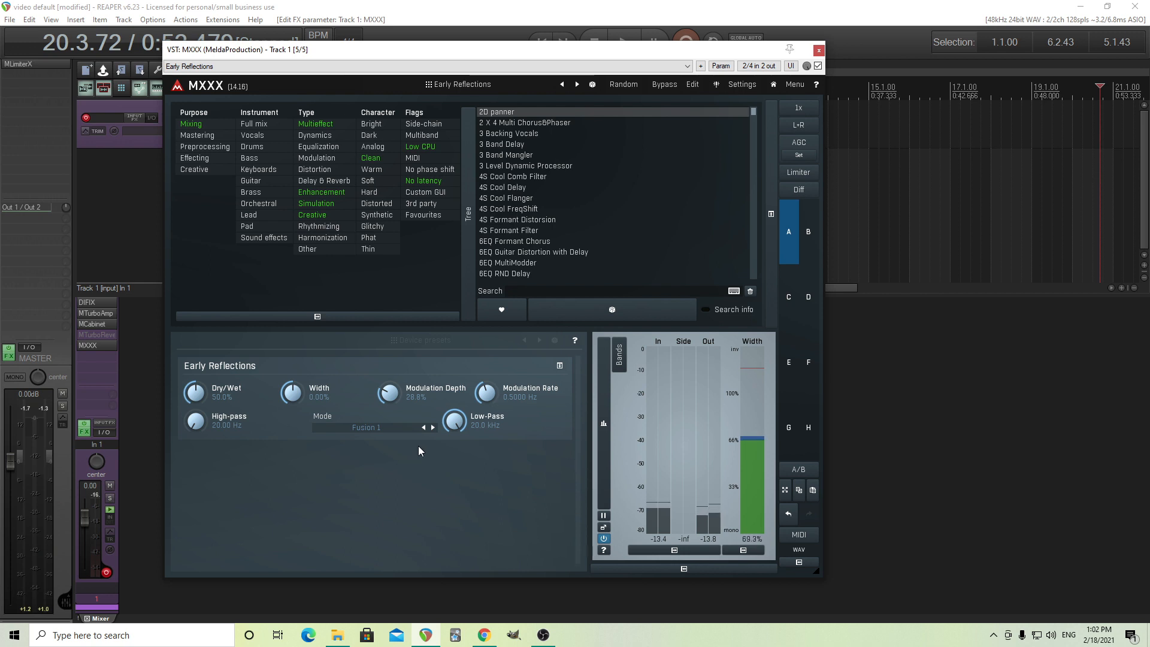
Set the Early Reflections device's Modulation Depth to 0%.
drag(391, 394, 395, 437)
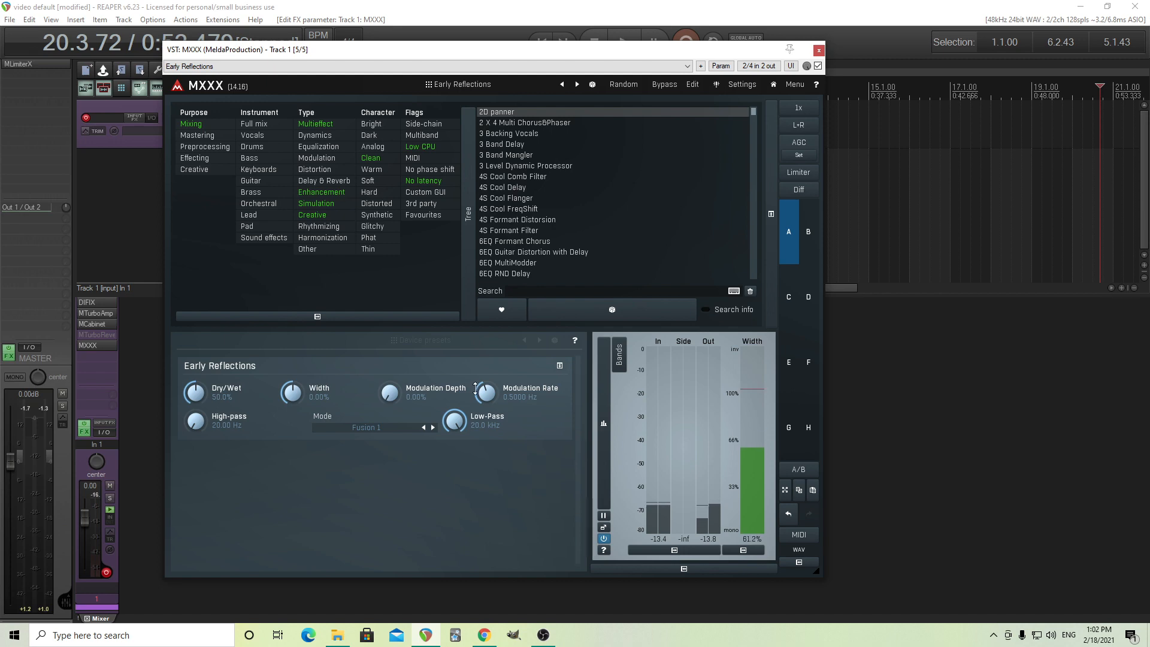